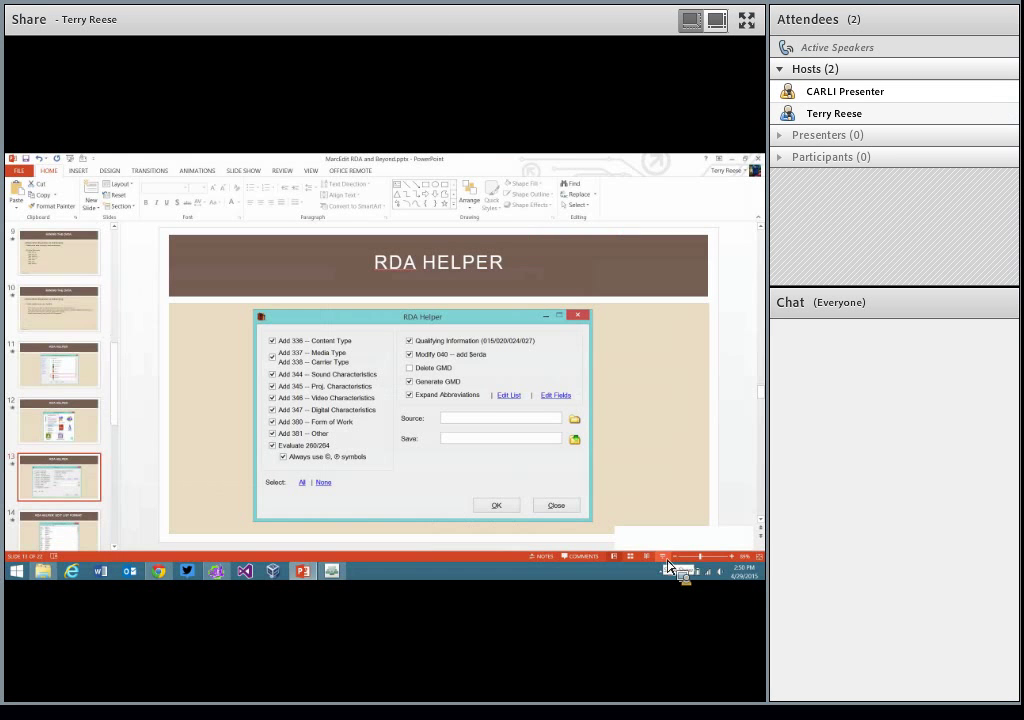
Switch from the presentation to MarcEdit, open the RDA Helper and select all of its options
click(736, 159)
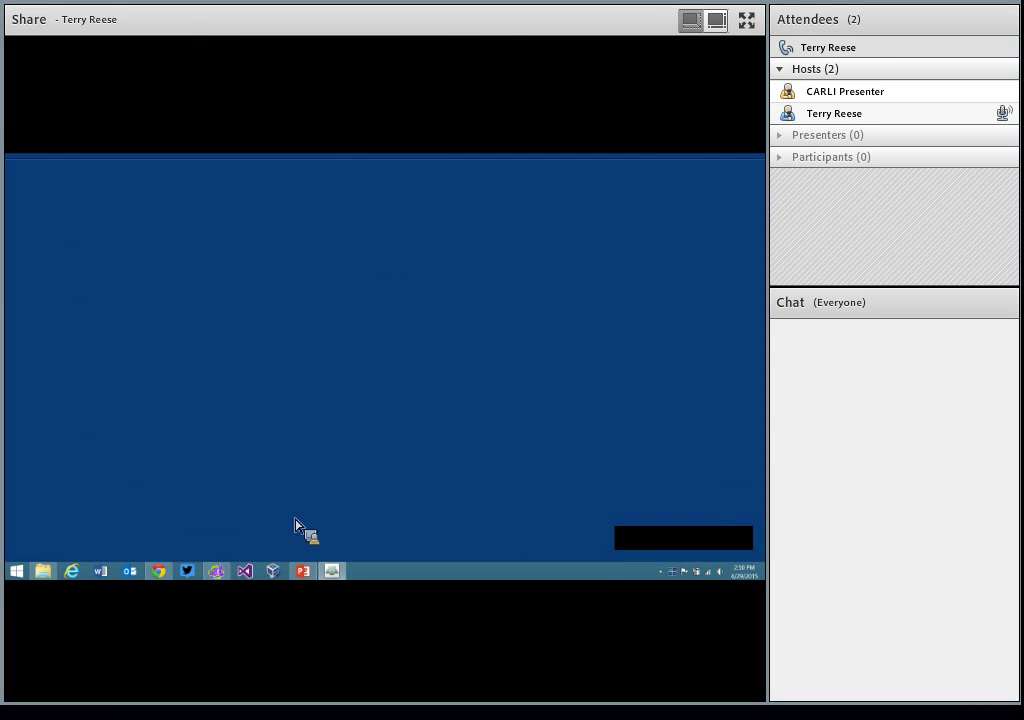
click(216, 571)
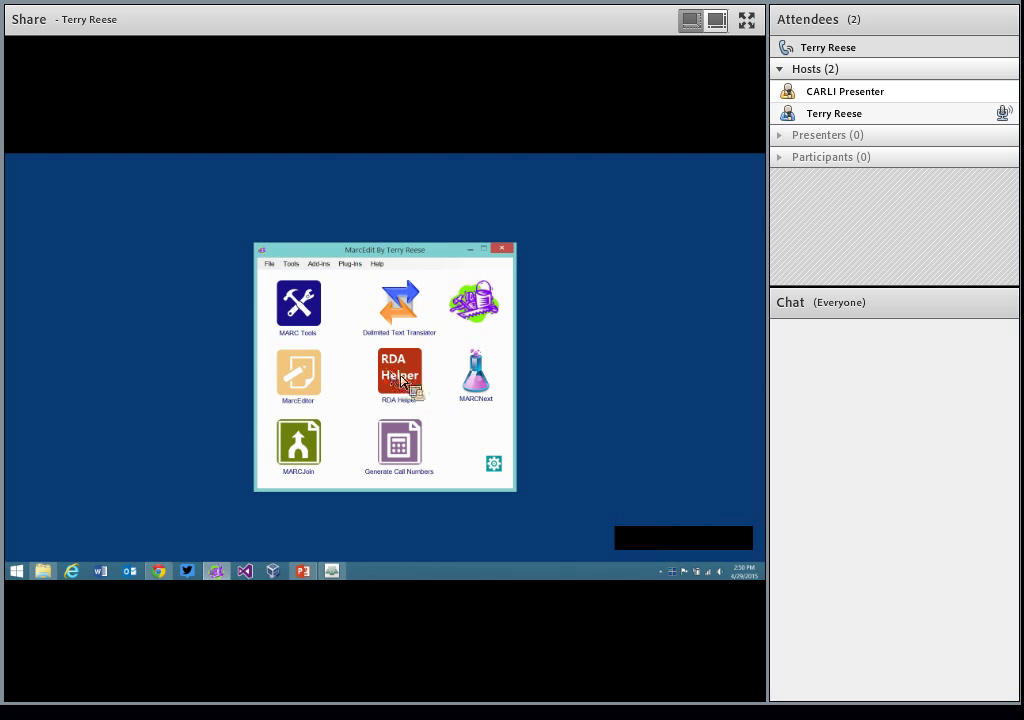
click(288, 264)
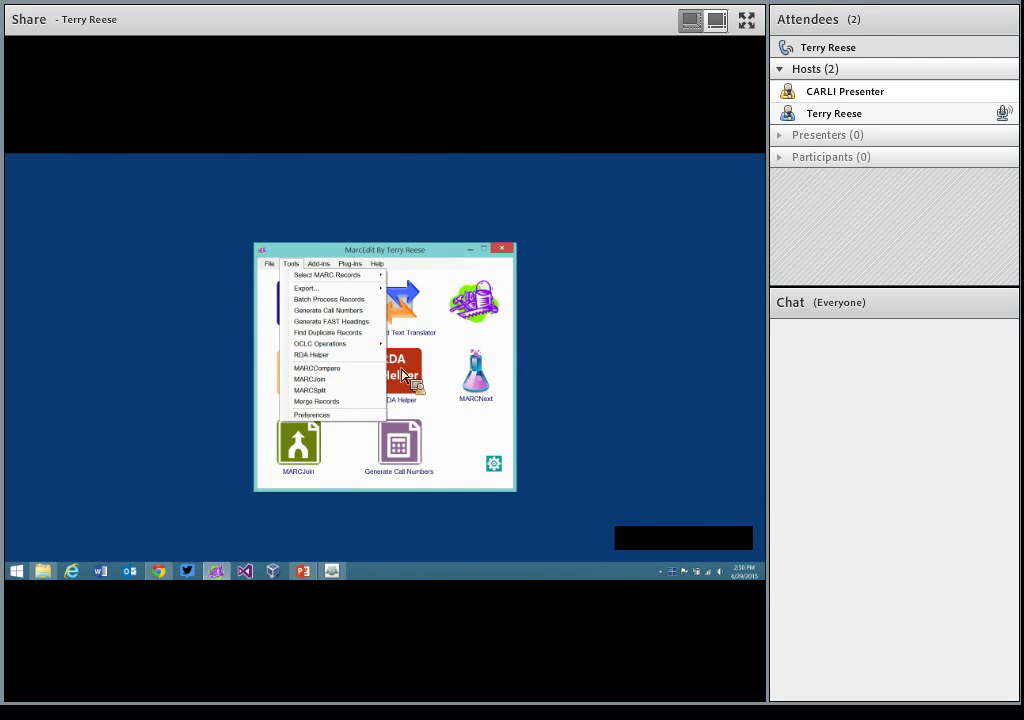
click(325, 355)
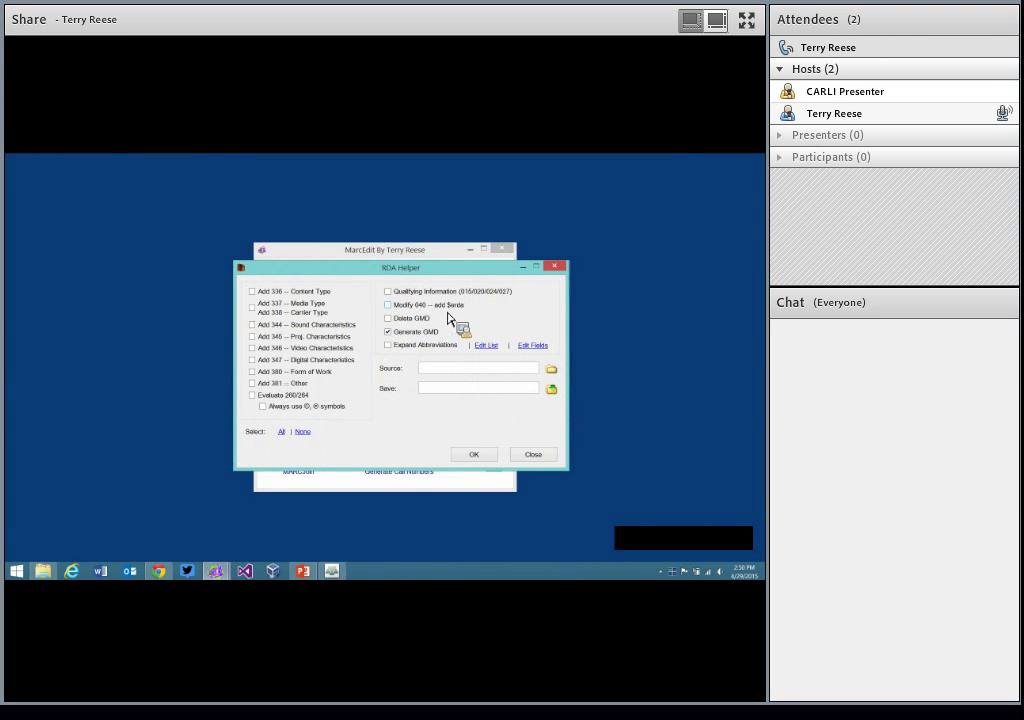
click(282, 431)
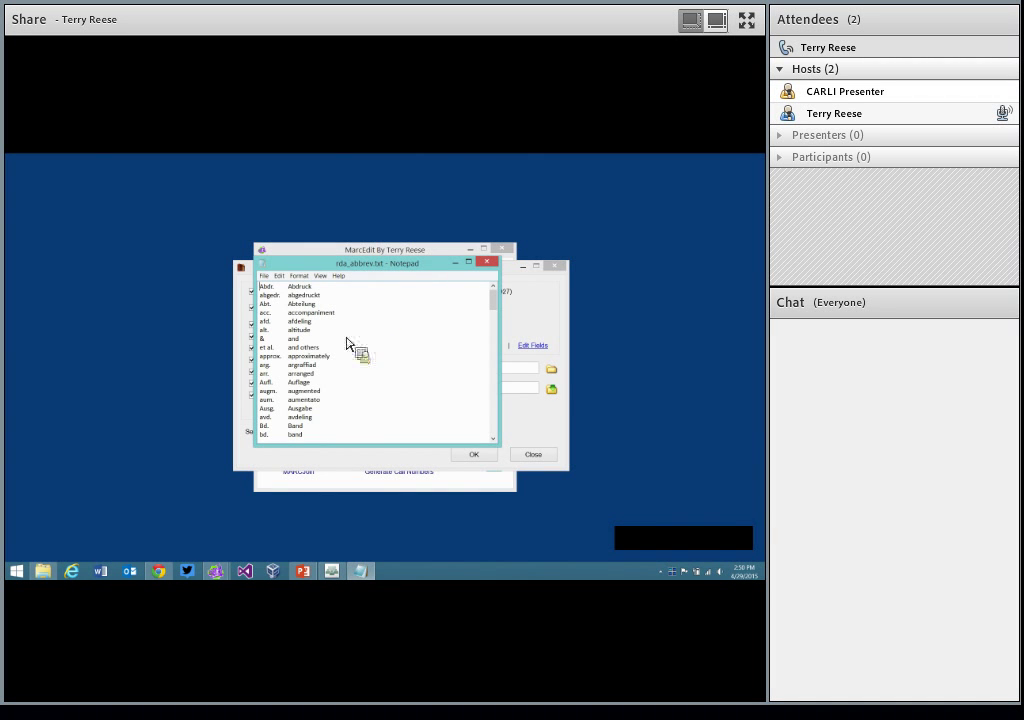
Review the abbreviation list and the list of fields for Expand Abbreviations, trying out a =5 entry in the field list
drag(259, 287, 488, 272)
click(487, 266)
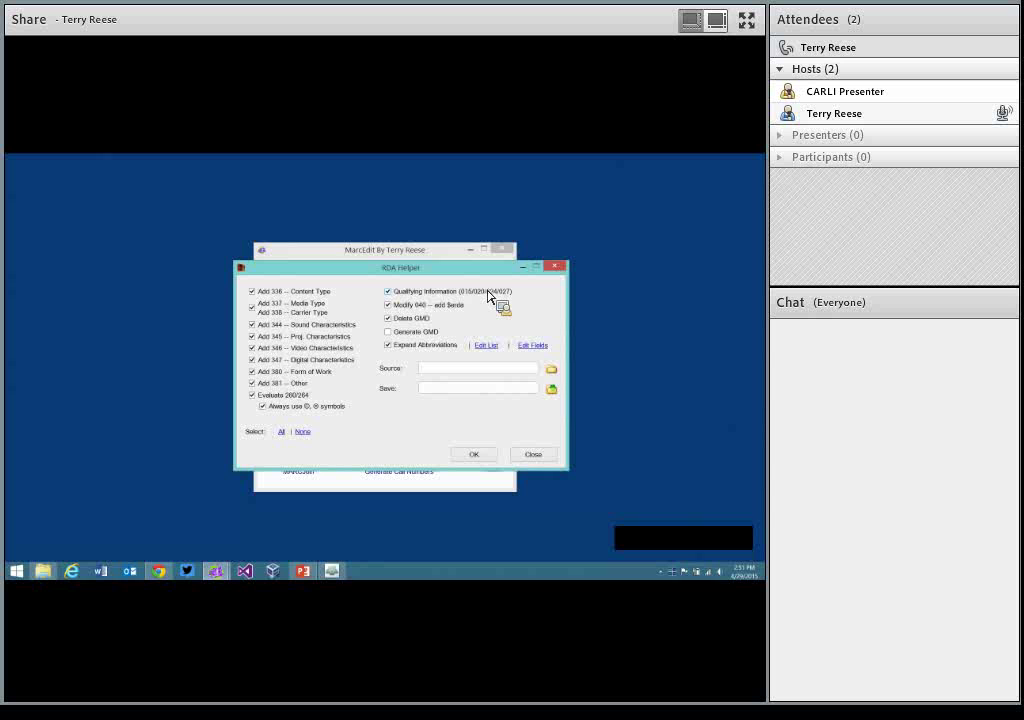
click(539, 350)
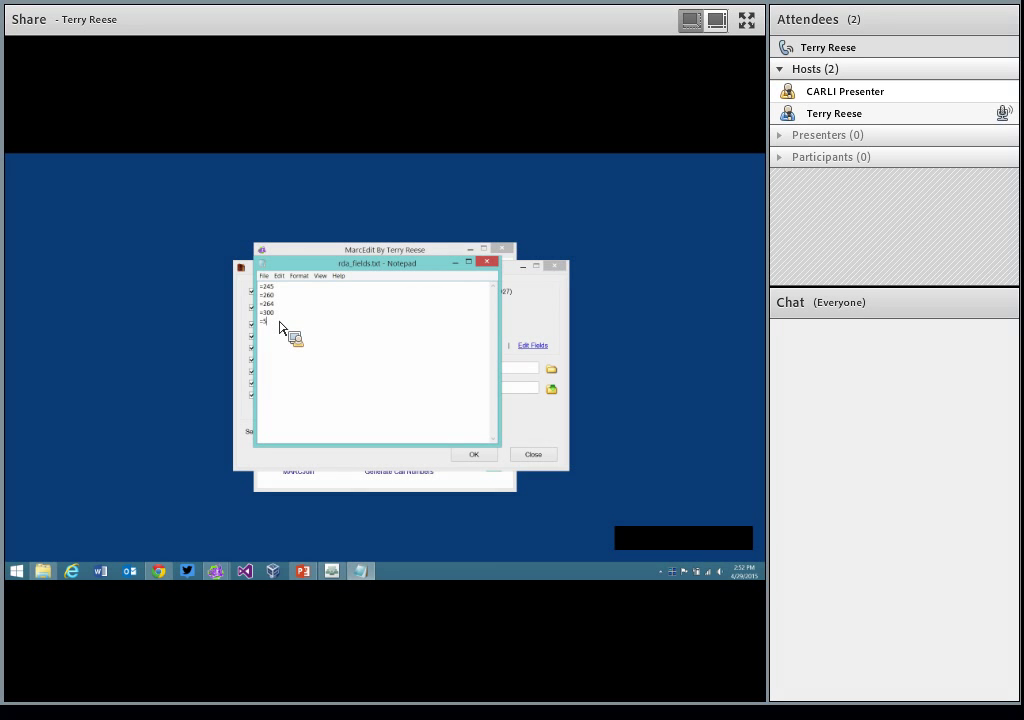
text(5)
click(274, 277)
click(281, 278)
click(487, 262)
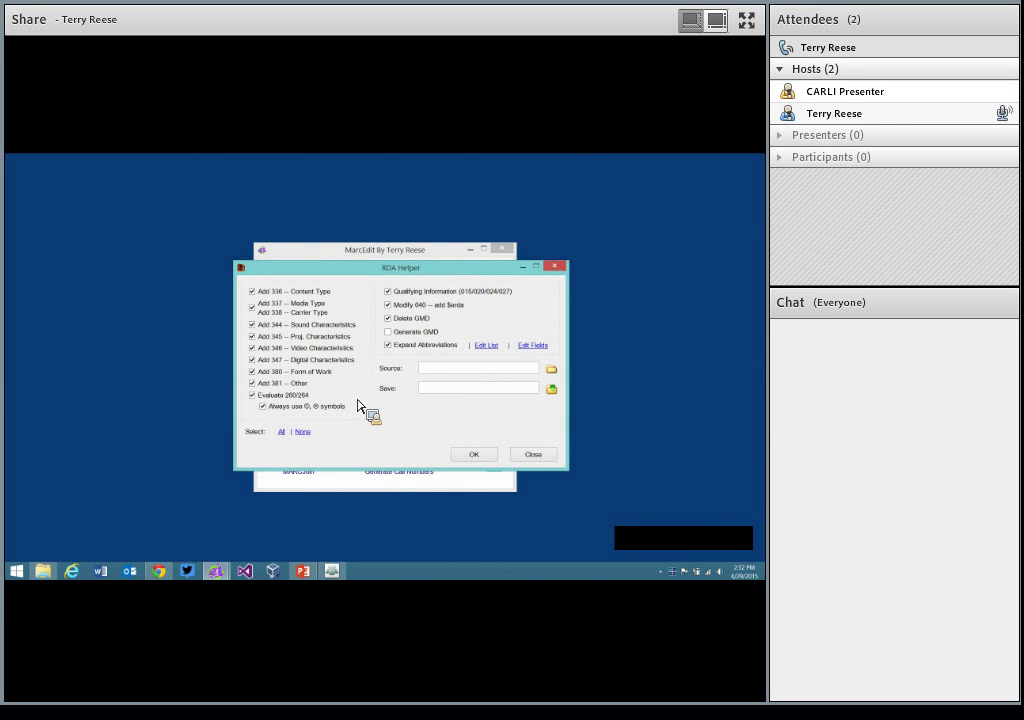
Clear and reselect all RDA Helper options, and toggle Generate GMD on and off
click(282, 431)
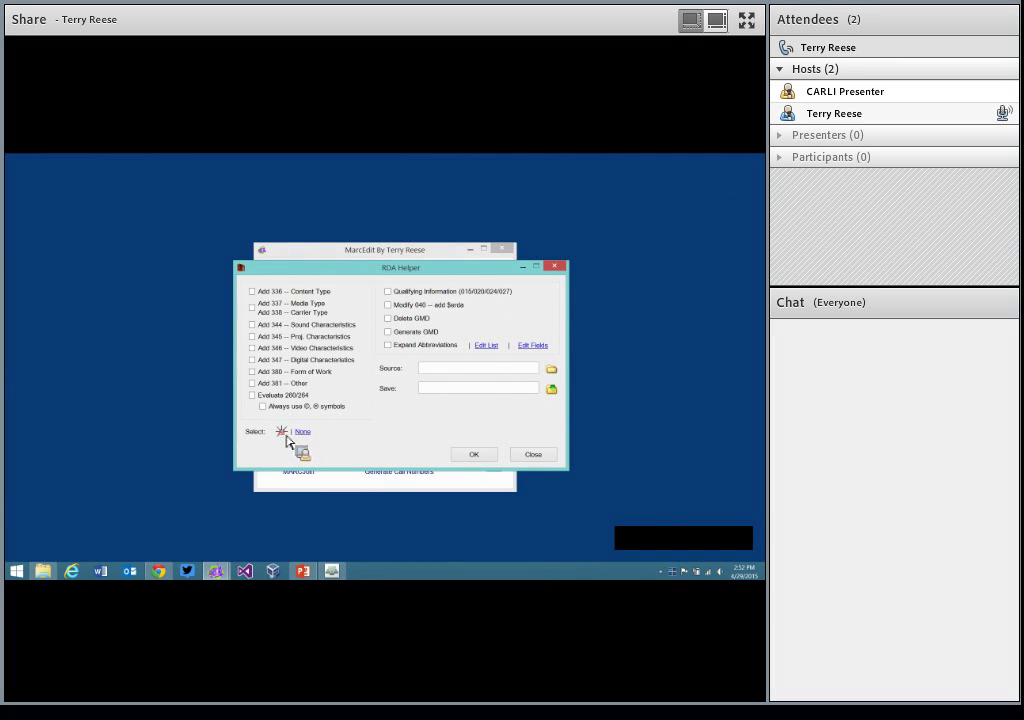
click(389, 332)
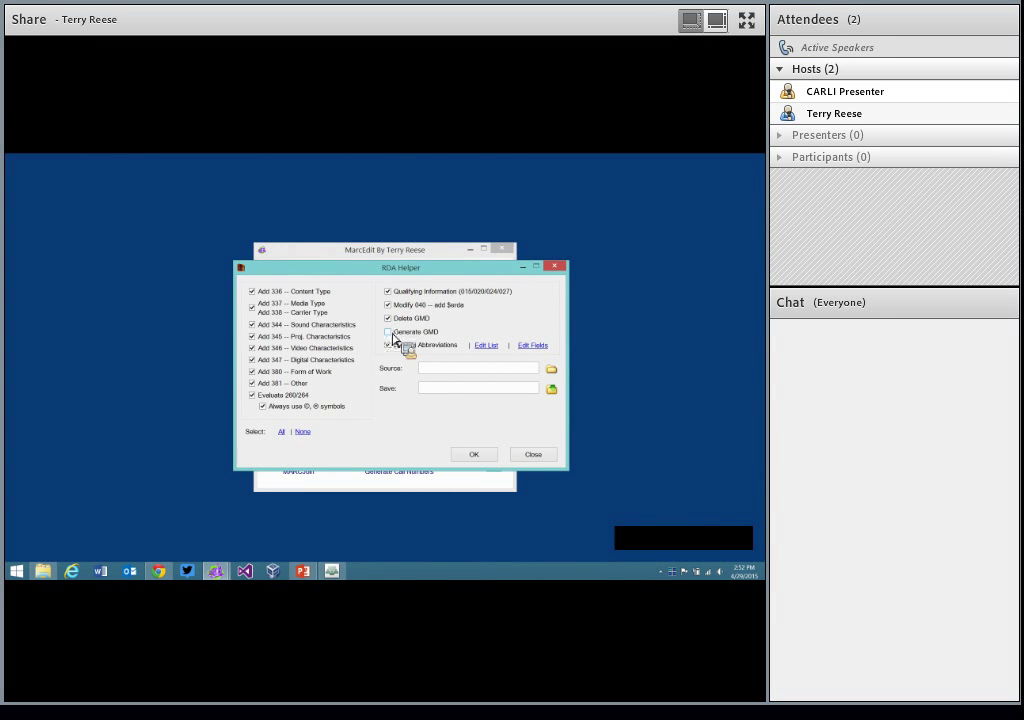
click(390, 332)
click(390, 331)
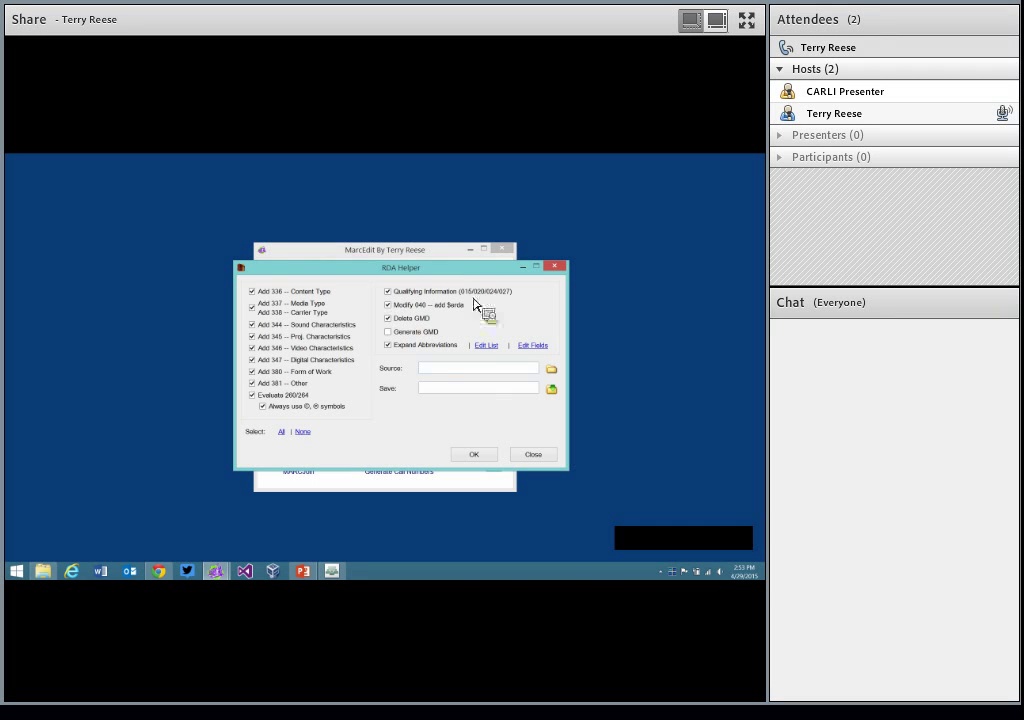
Open msplit00000000.mrk from the Session 3 folder in MarcEditor and examine its original record fields
click(45, 572)
drag(158, 344, 398, 172)
drag(282, 285, 280, 288)
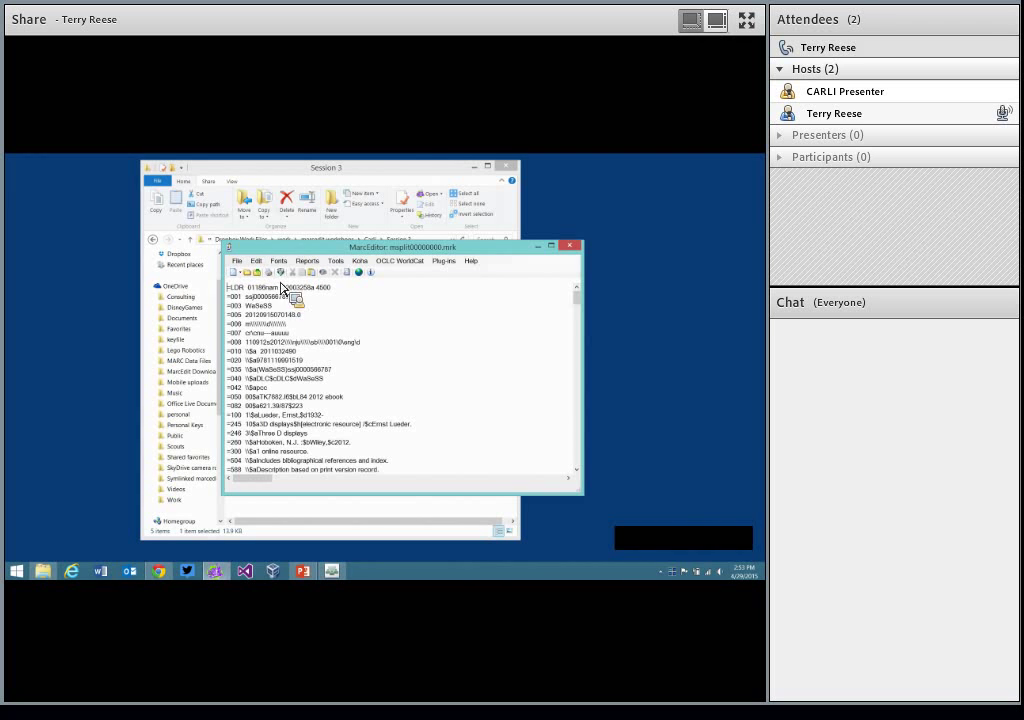
scroll(587, 316, down, 3)
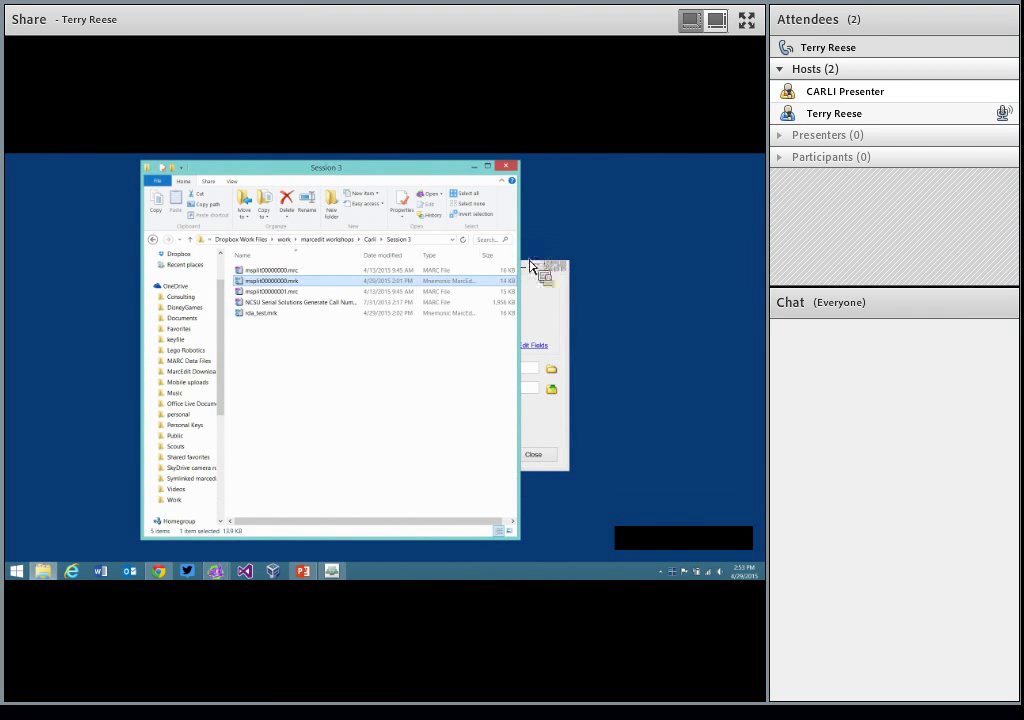
Set the RDA Helper's source to msplit00000000.mrc, using the MARC Files (*.mrc) file type
click(533, 298)
click(551, 369)
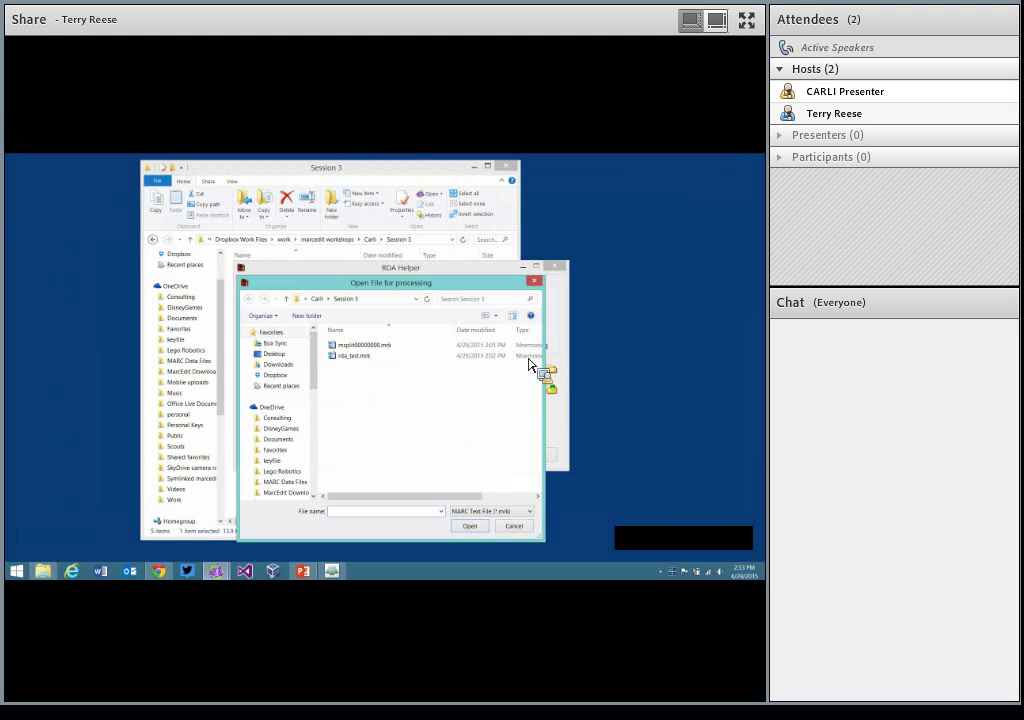
drag(545, 364, 622, 366)
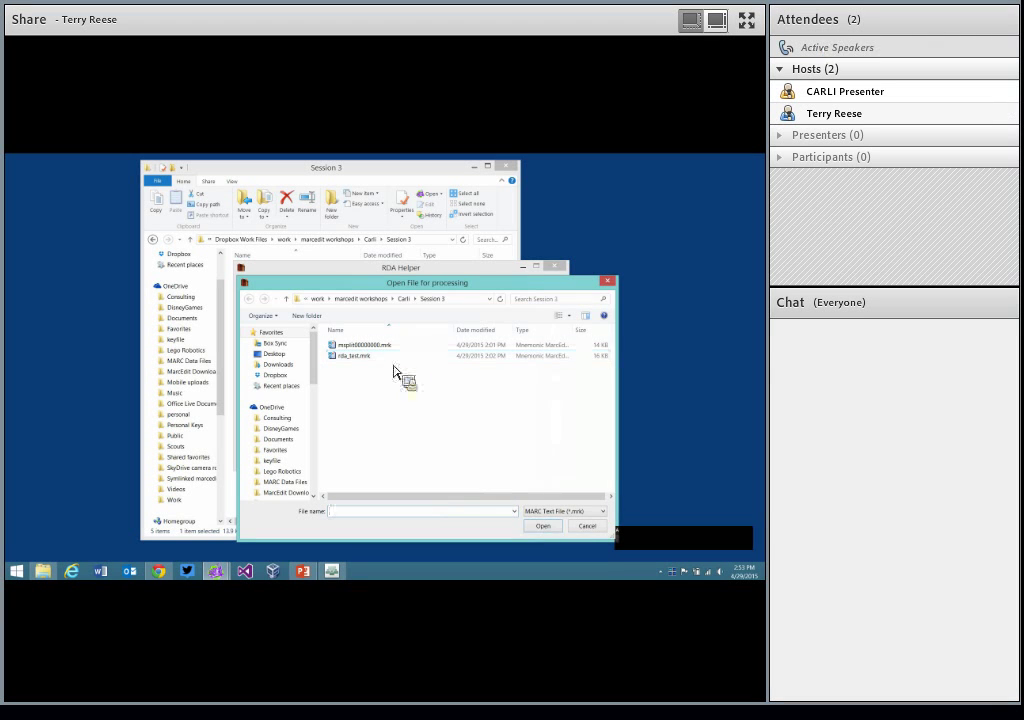
click(568, 512)
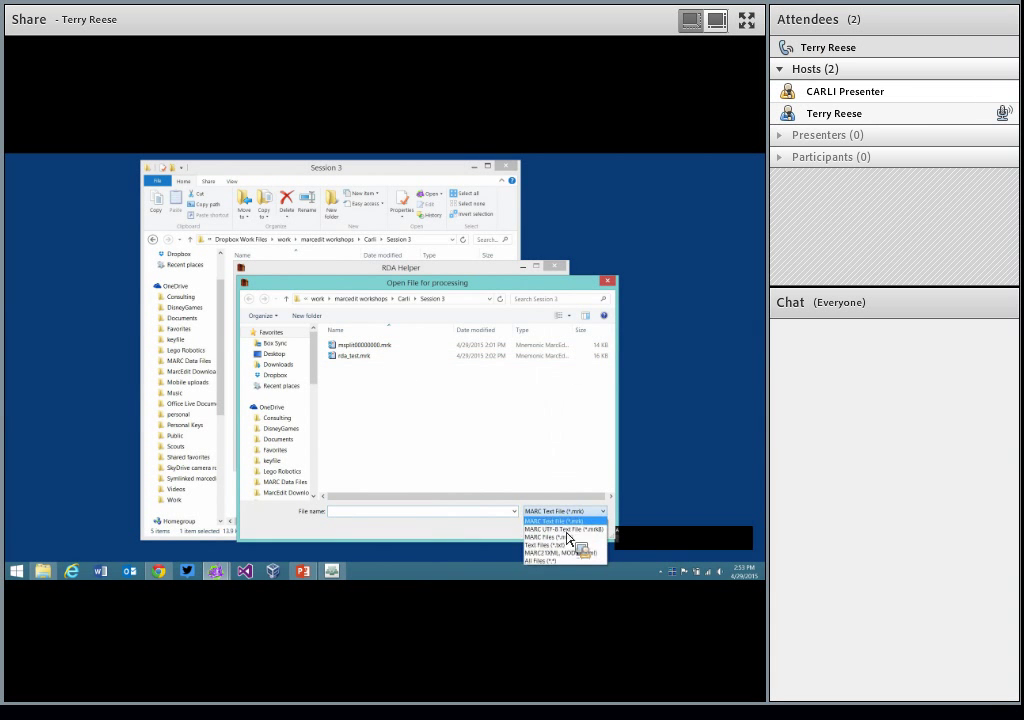
click(560, 537)
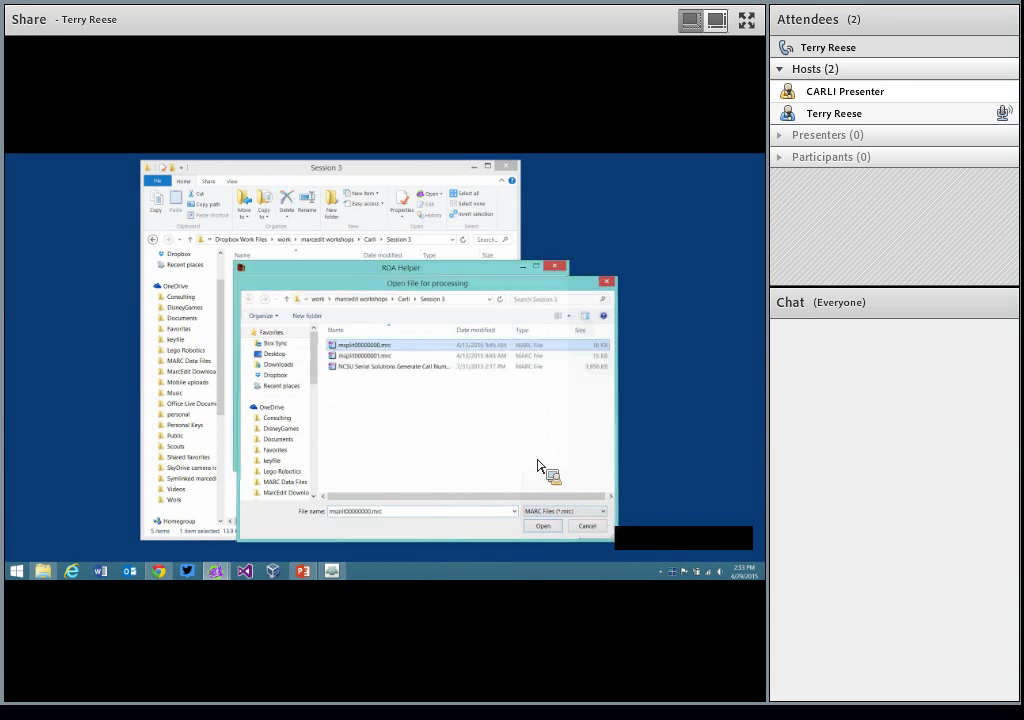
double_click(384, 355)
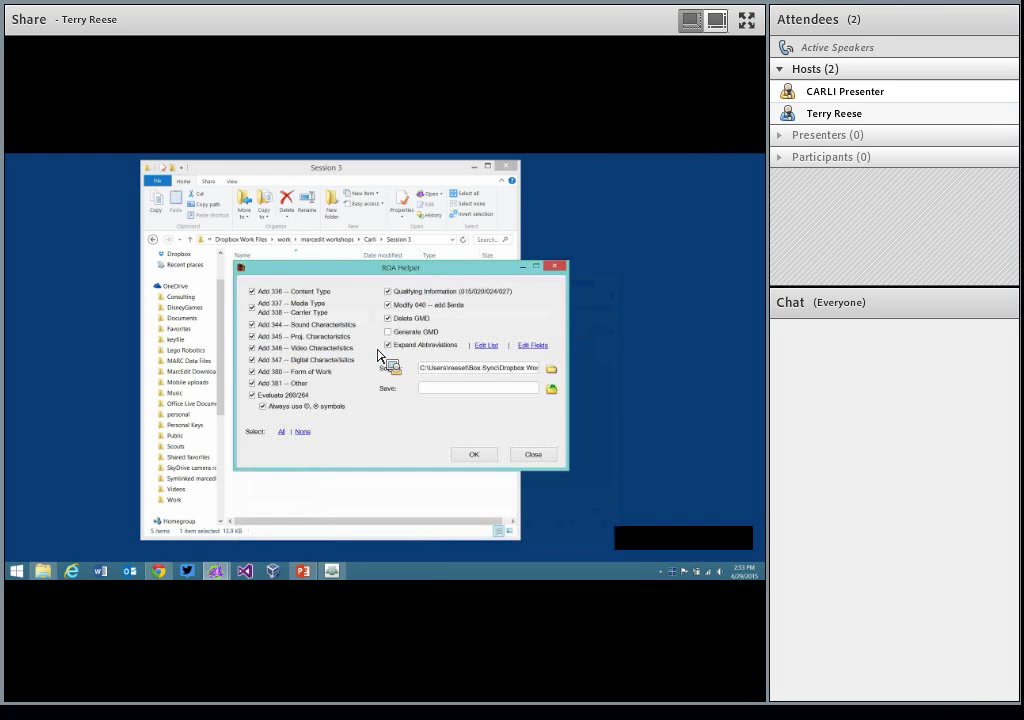
Set the RDA Helper's output to rda_test.mrk as a MARC Text File, overwriting the existing file, and process the records
click(551, 390)
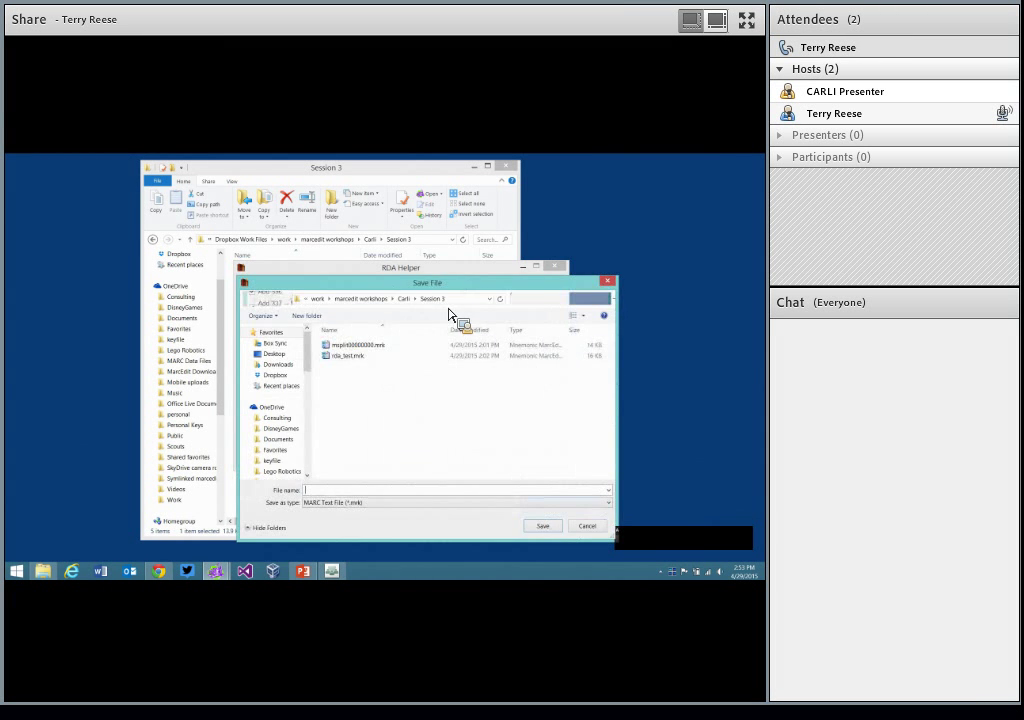
drag(422, 285, 399, 241)
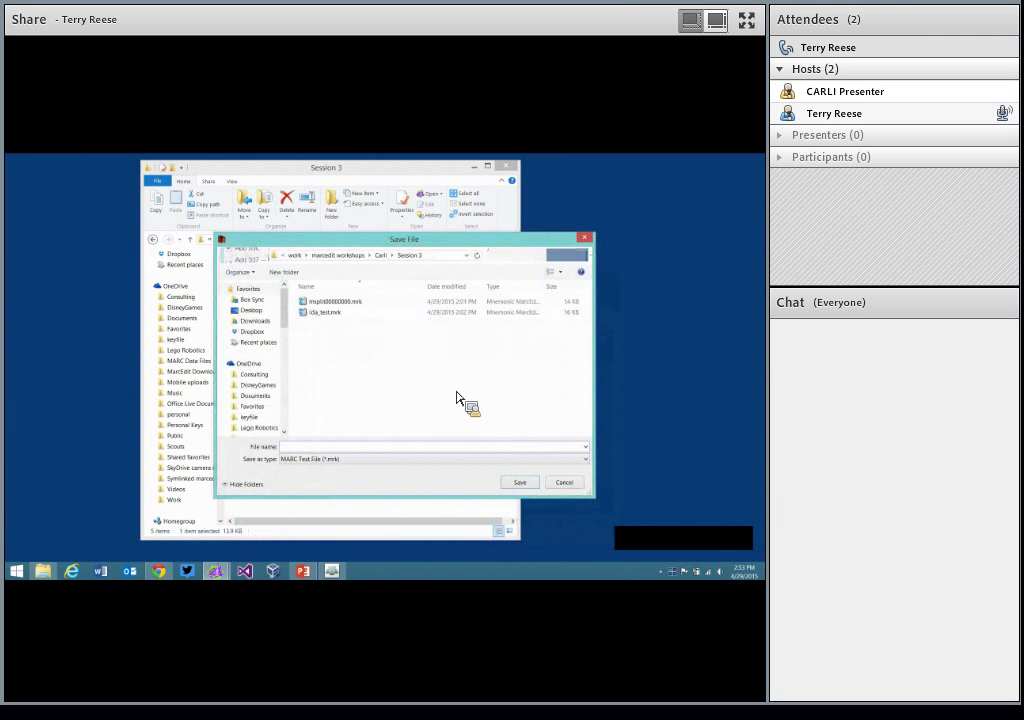
click(471, 458)
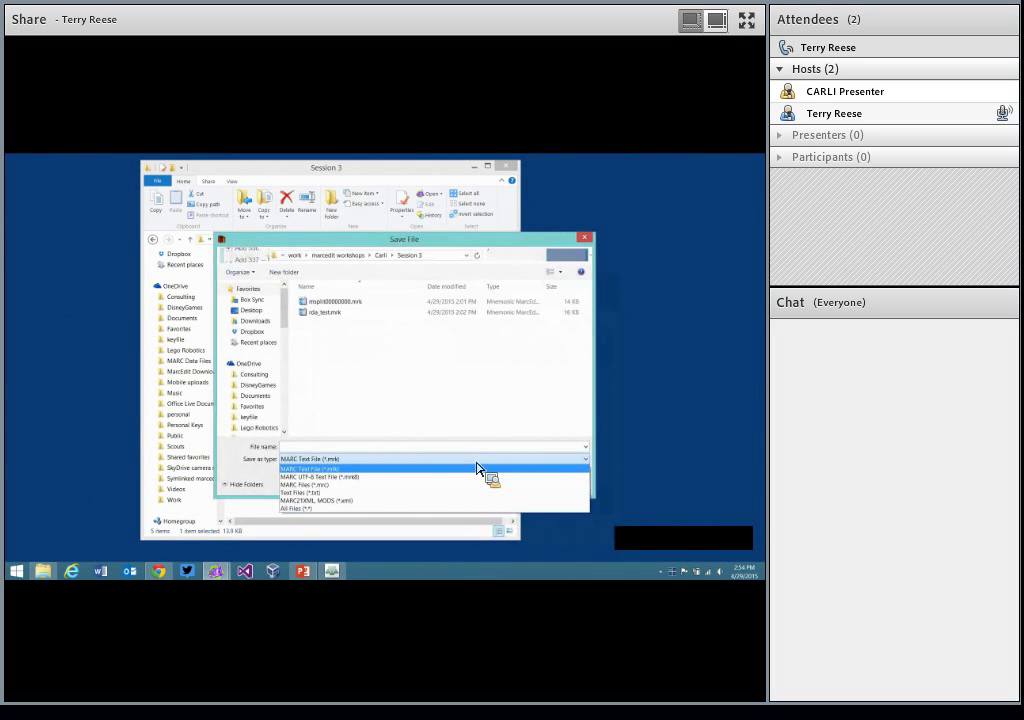
click(468, 429)
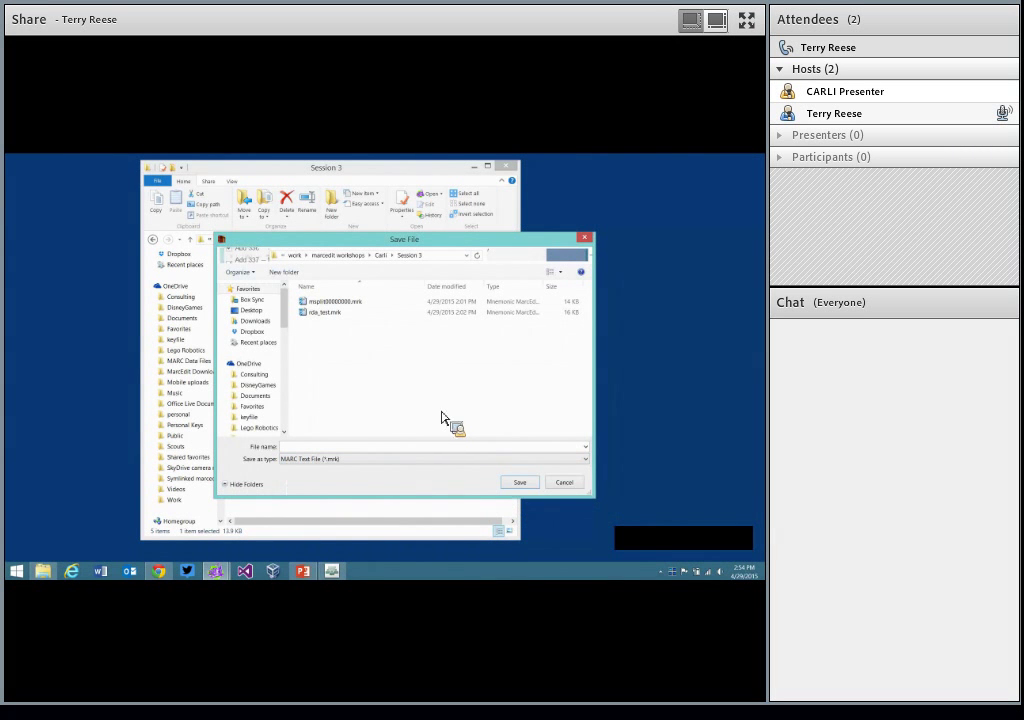
click(340, 313)
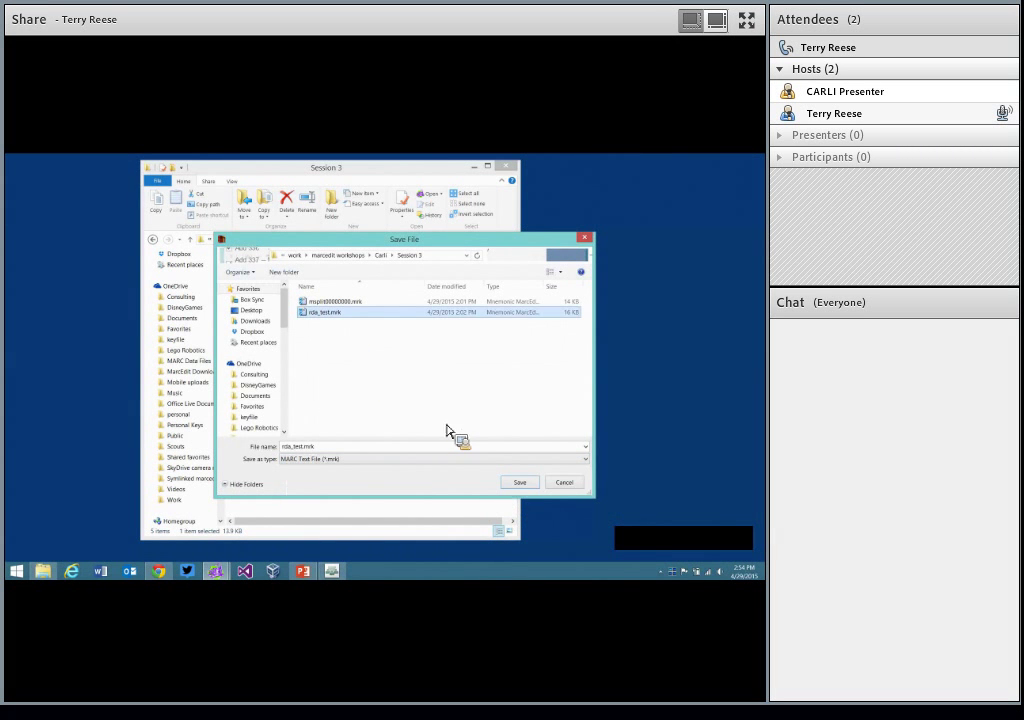
click(355, 302)
click(355, 312)
click(521, 484)
click(442, 364)
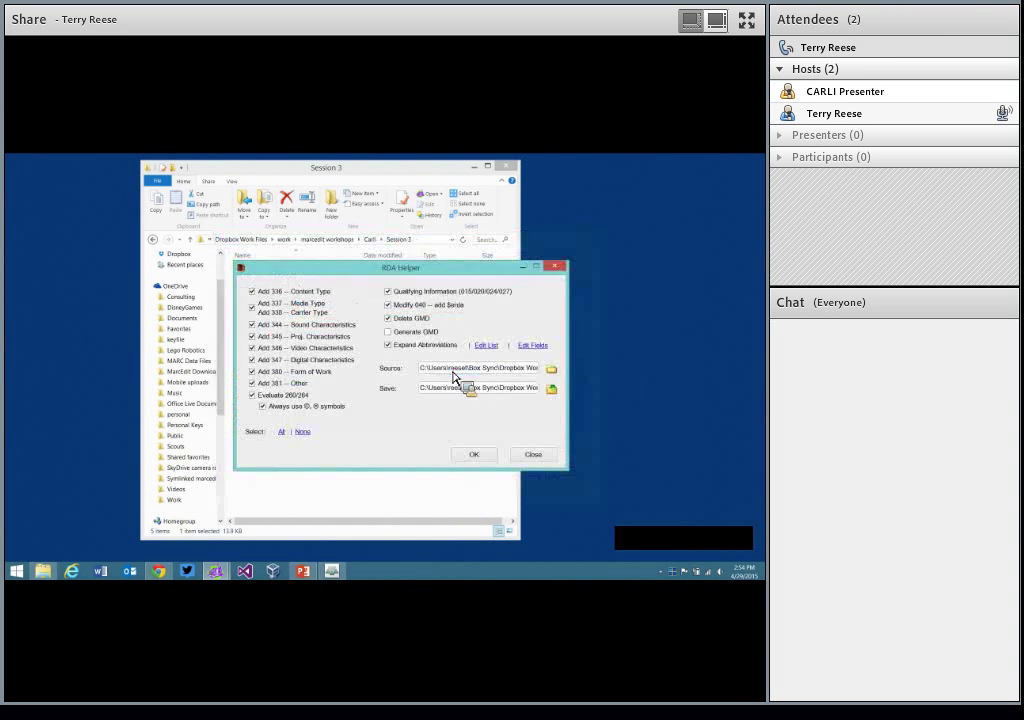
click(473, 456)
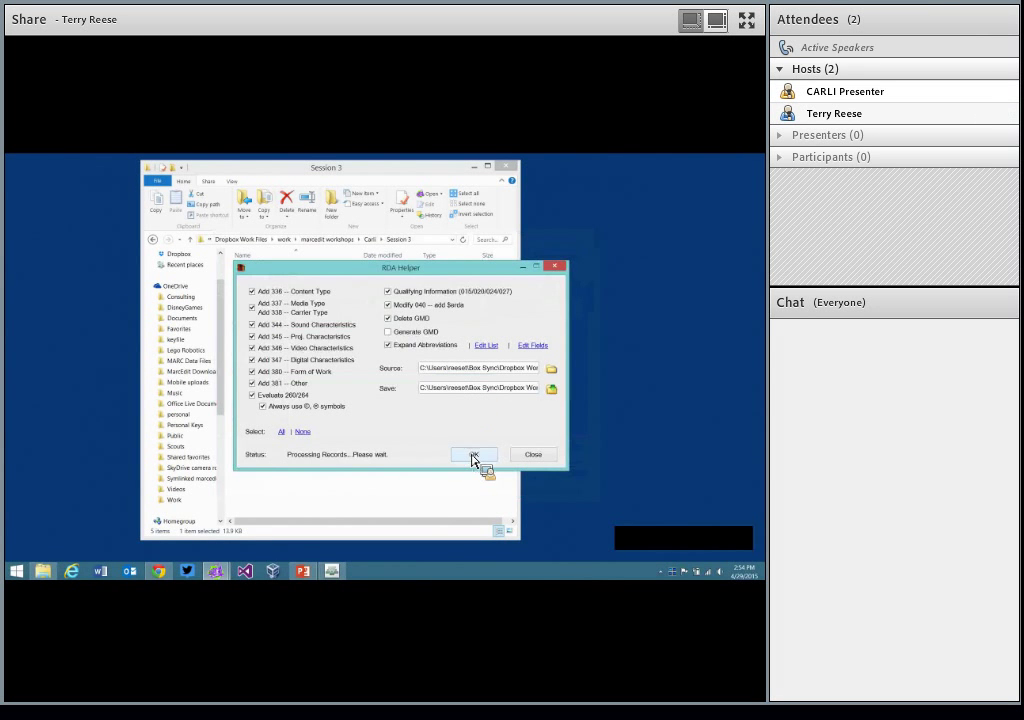
click(411, 392)
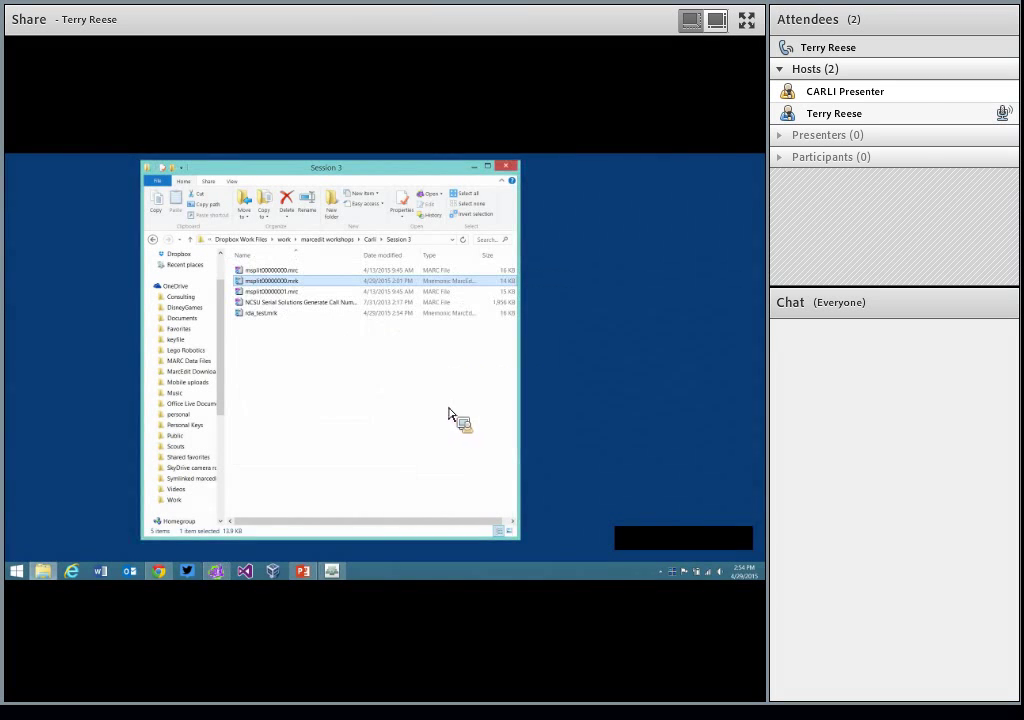
Open rda_test.mrk from the Session 3 folder in MarcEditor and enlarge the editor window to show more record fields
double_click(297, 314)
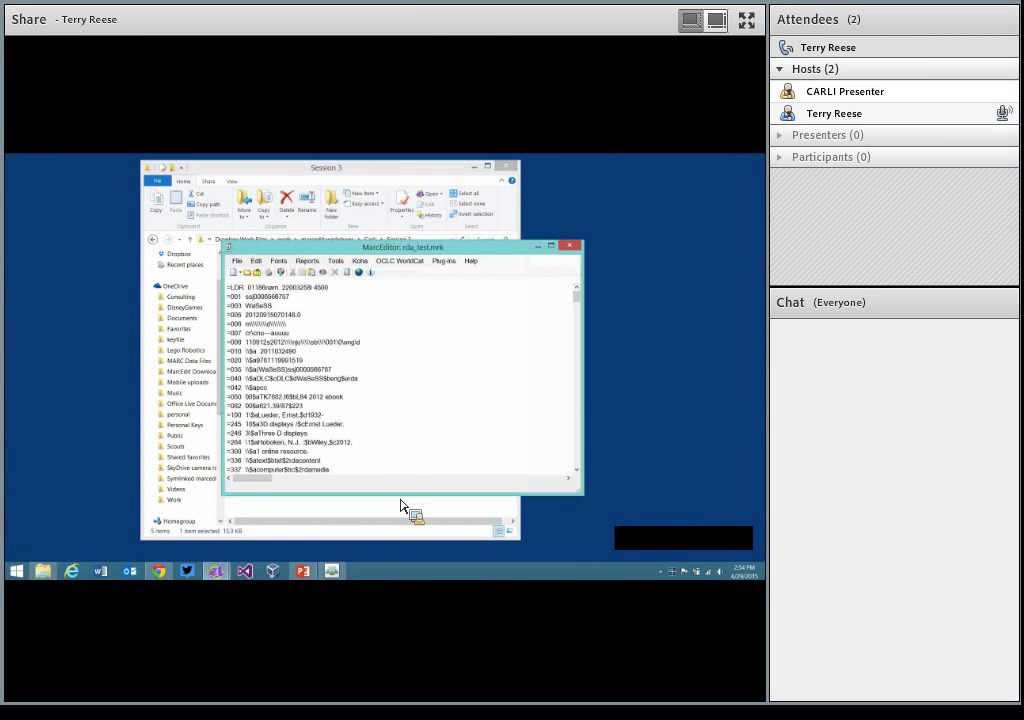
drag(402, 502, 400, 530)
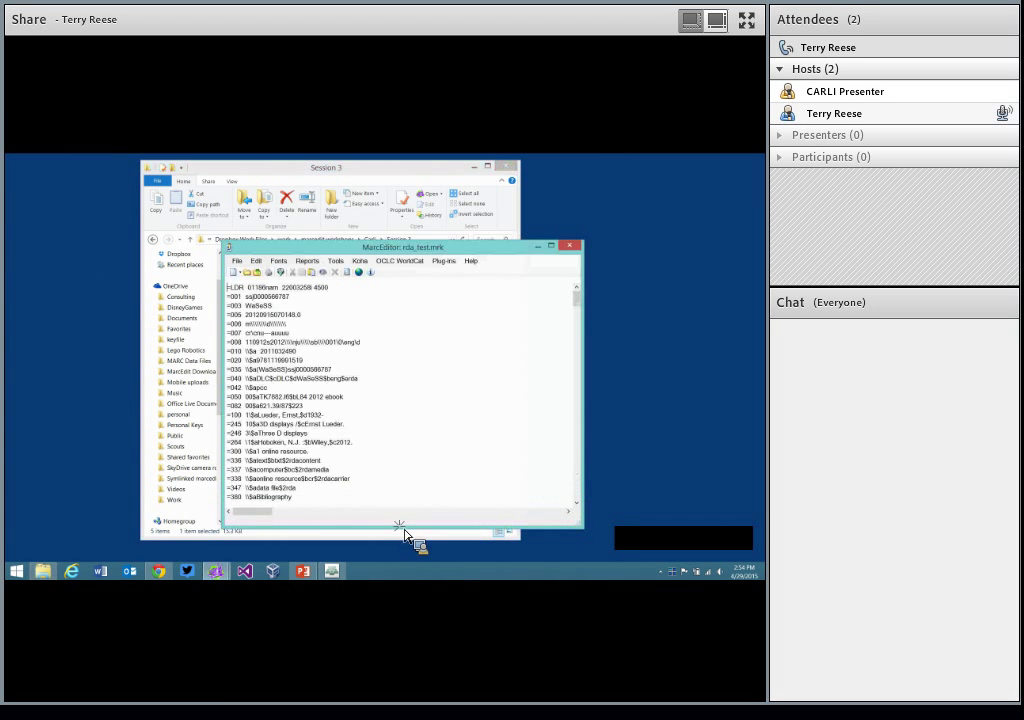
drag(463, 241, 460, 199)
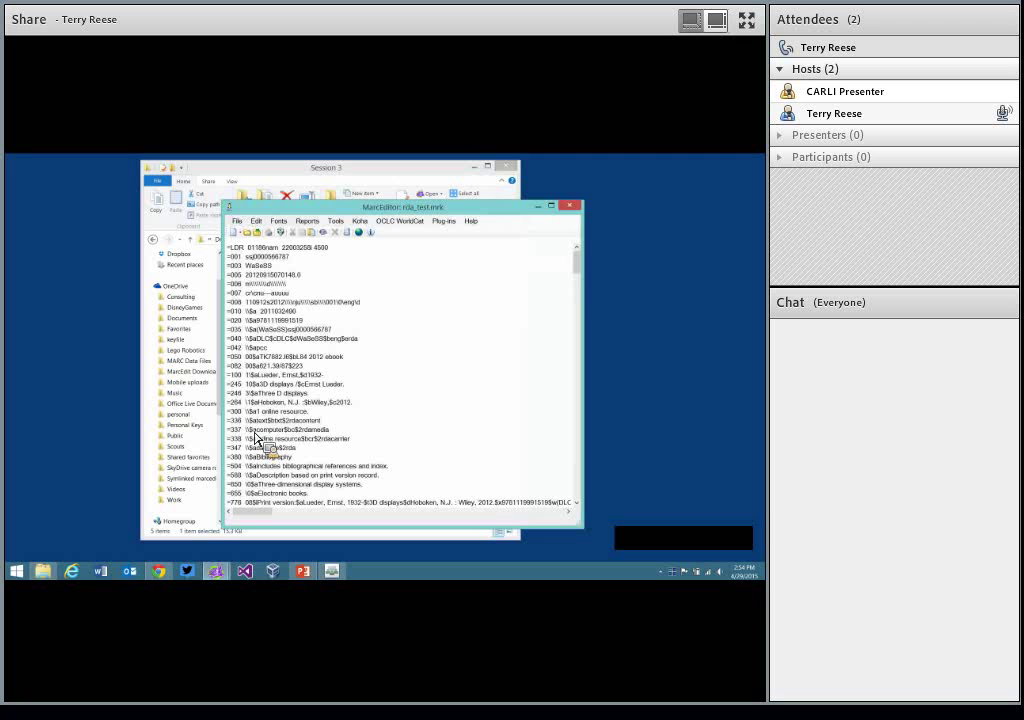
Run the RDA Helper on the open rda_test.mrk records with Generate GMD enabled
drag(230, 421, 345, 231)
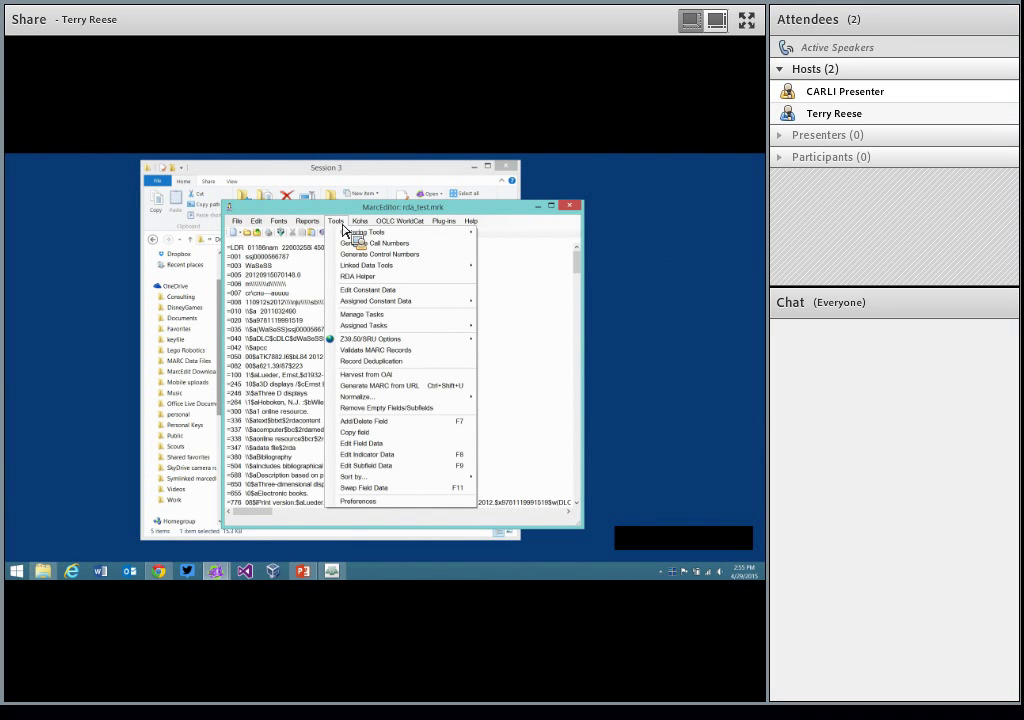
click(358, 282)
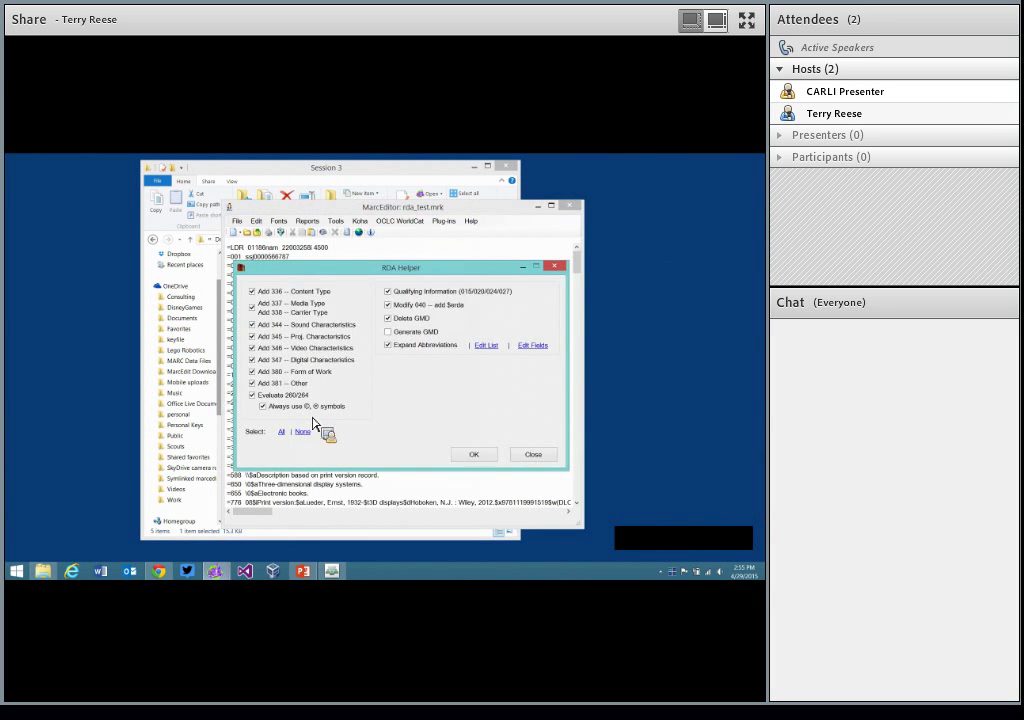
click(388, 331)
click(476, 455)
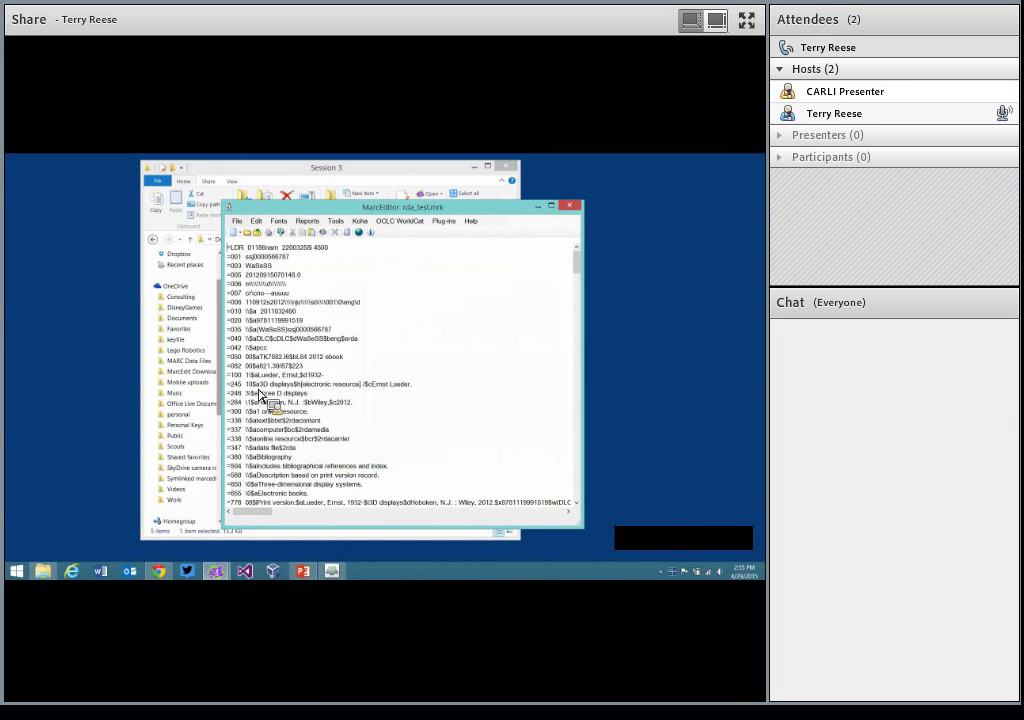
Highlight the $h[electronic resource] GMD in the 245 field and close rda_test.mrk without saving the changes
drag(294, 385, 365, 390)
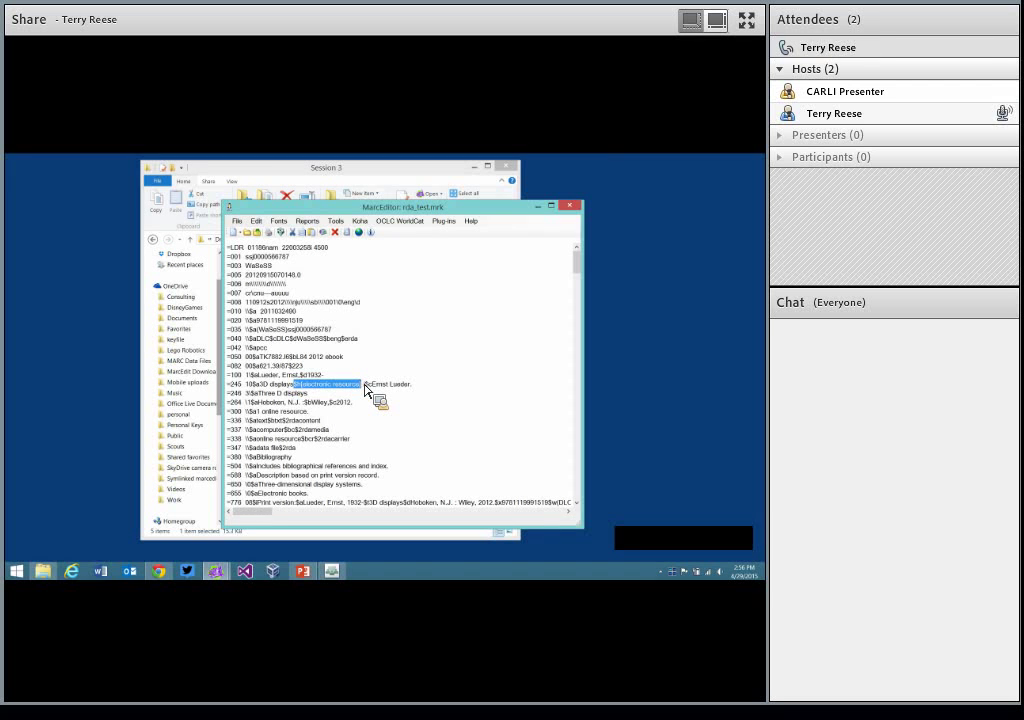
click(576, 210)
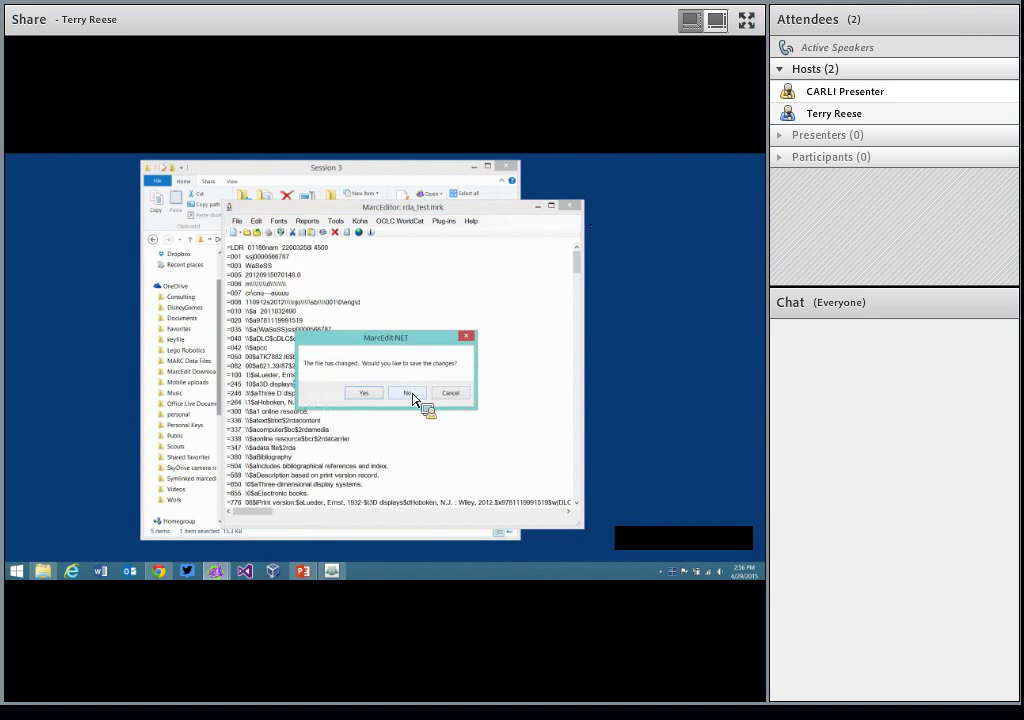
click(410, 395)
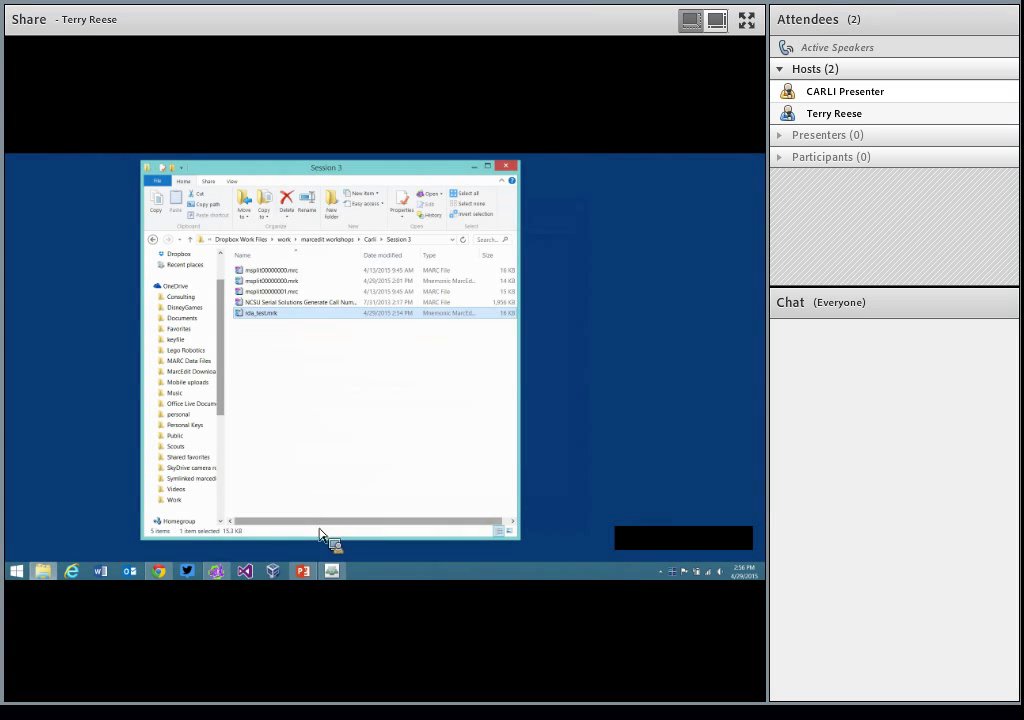
Reopen the RDA Helper from the MarcEdit main window and enable all conversion options
click(216, 572)
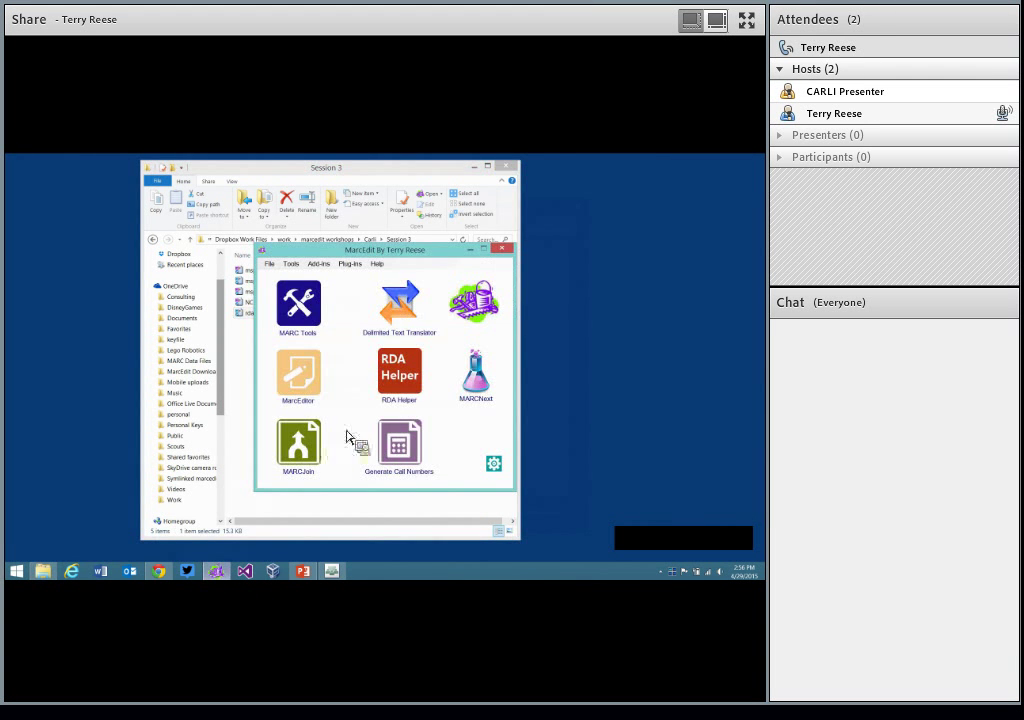
click(411, 385)
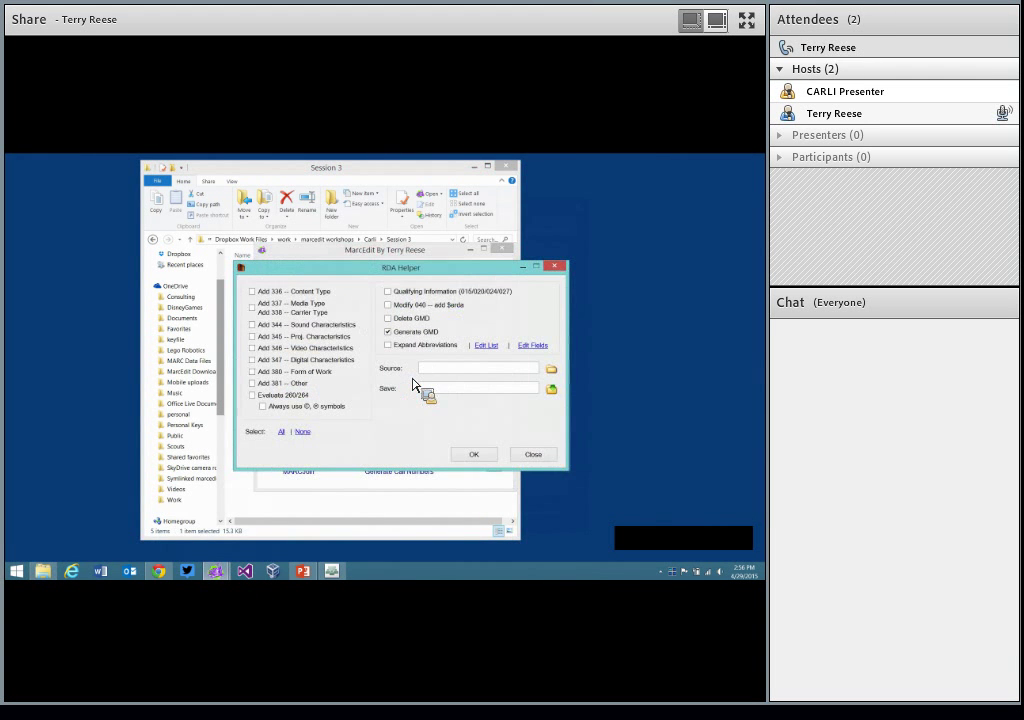
click(281, 431)
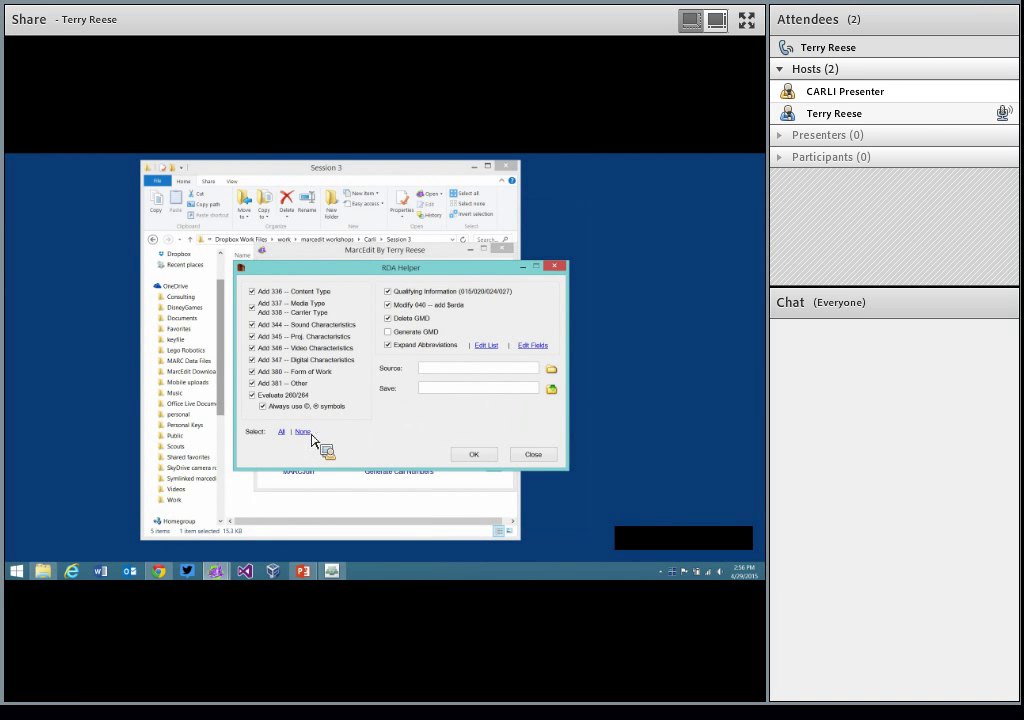
click(472, 457)
Open msplit00000000.mrk from the Session 3 folder, make the first record's 260 $c date read c2012, then save and close the file
click(414, 199)
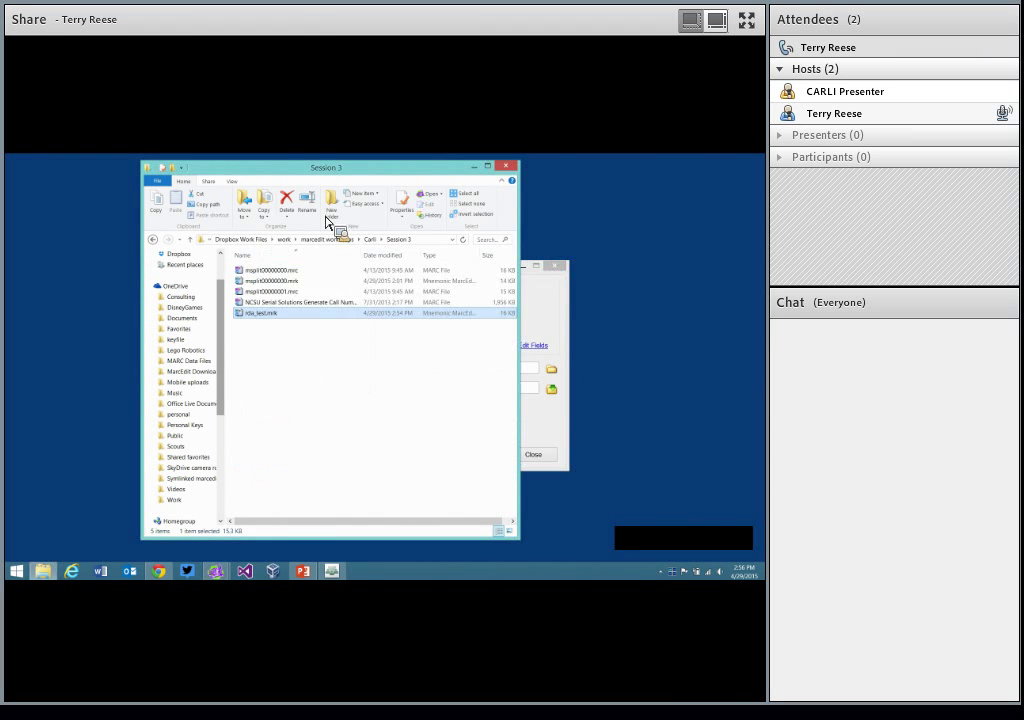
double_click(295, 280)
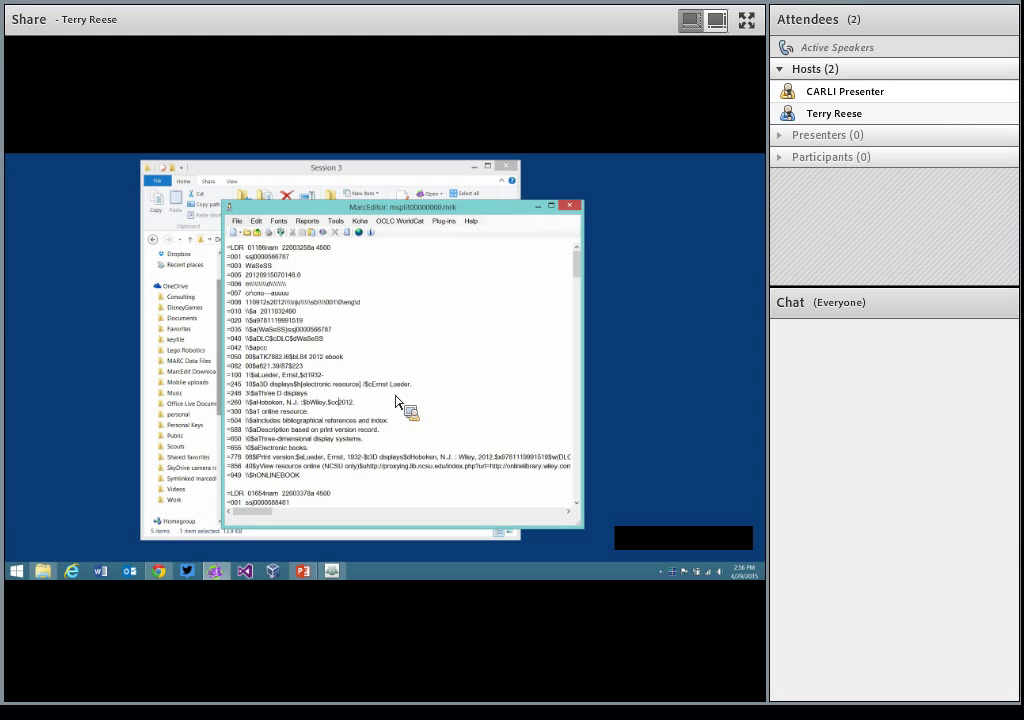
click(258, 232)
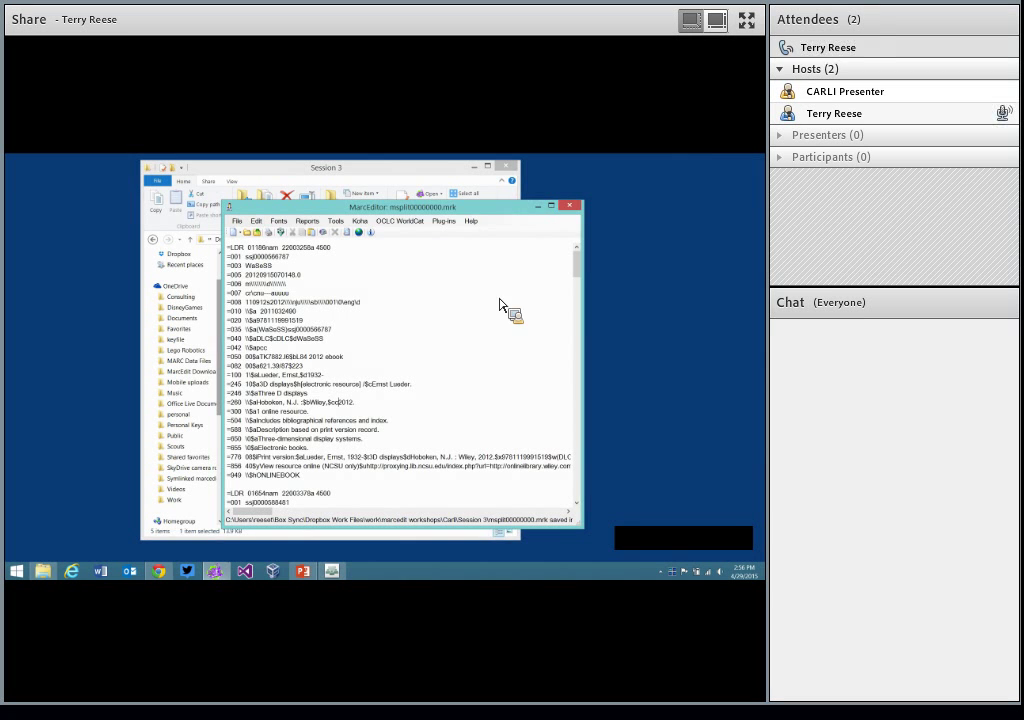
click(569, 205)
Set the RDA Helper's output to rda_test.mrk as a MARC Text File, replacing the existing file, and run the conversion with all options
drag(524, 252, 511, 386)
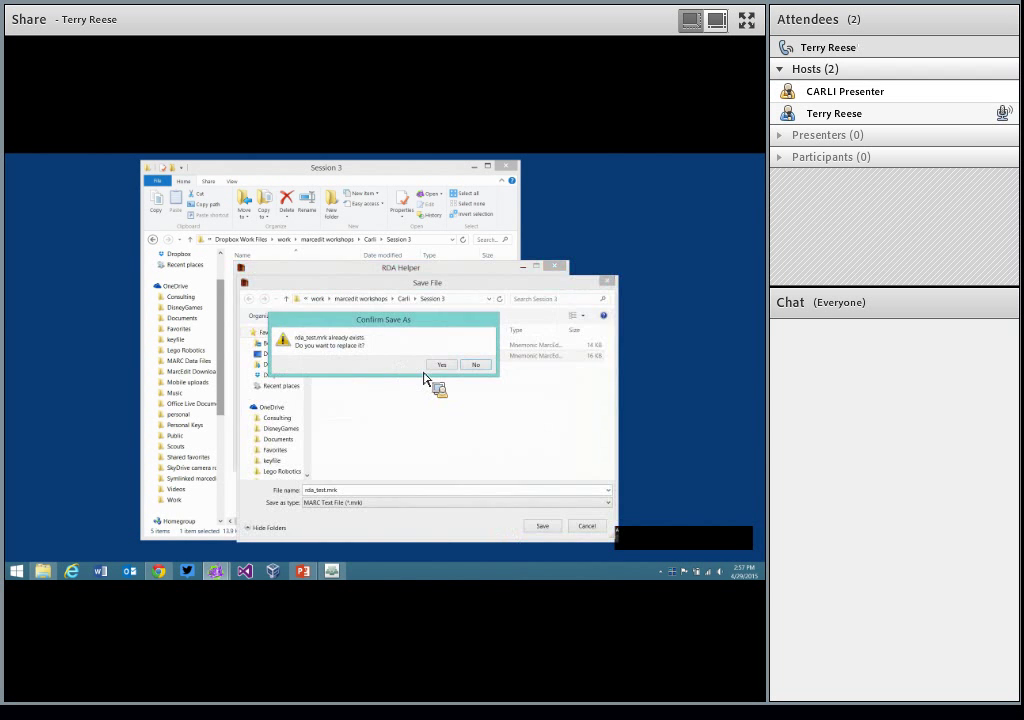
click(455, 365)
click(475, 455)
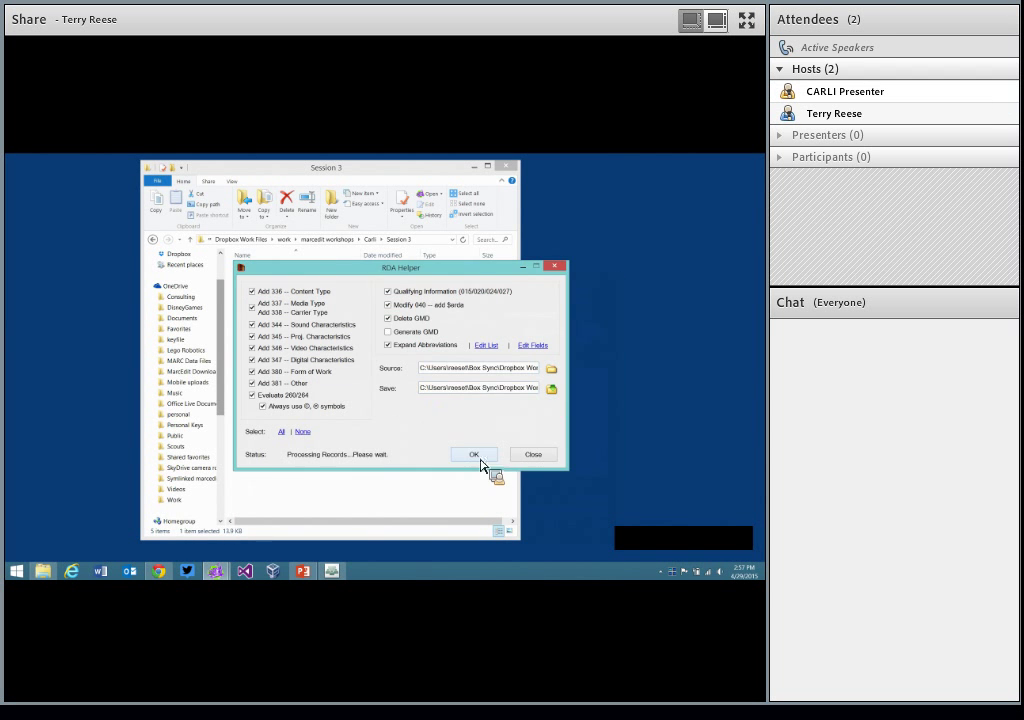
key(Return)
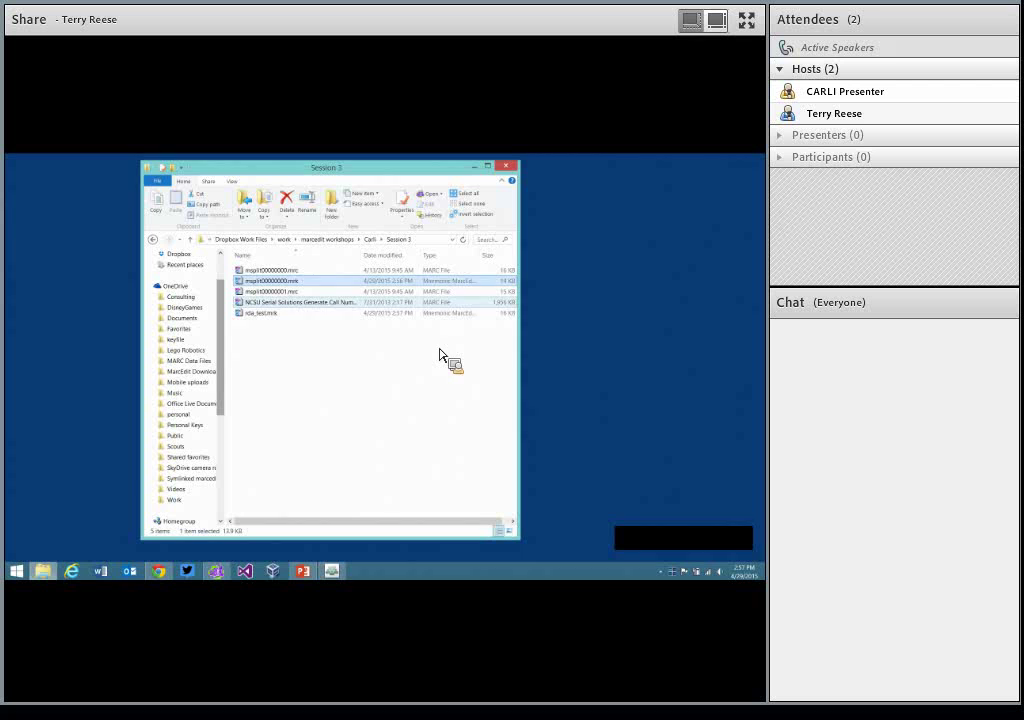
Open the regenerated rda_test.mrk and highlight the (copy)2012 date in the first record's second 264 field
click(278, 313)
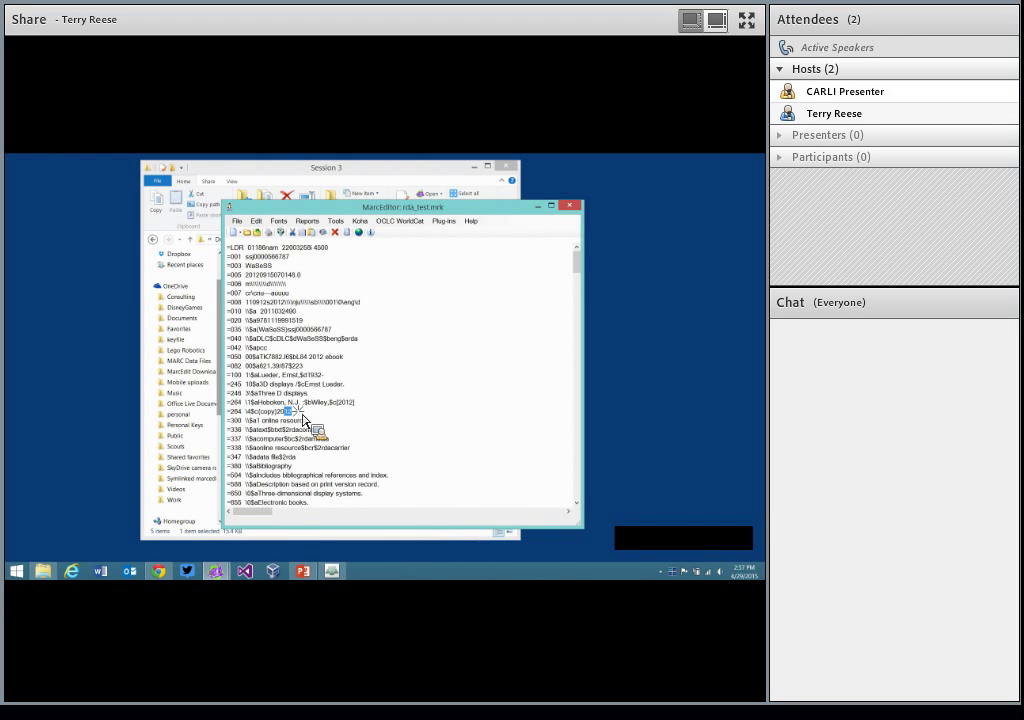
drag(355, 403, 265, 420)
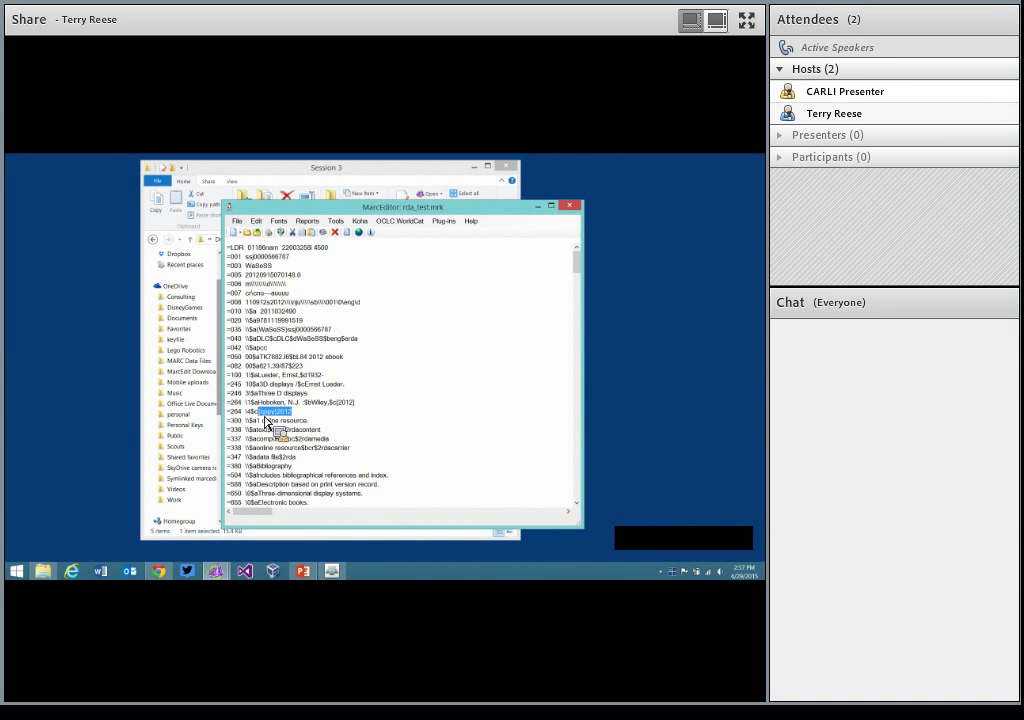
drag(265, 424, 672, 570)
click(662, 555)
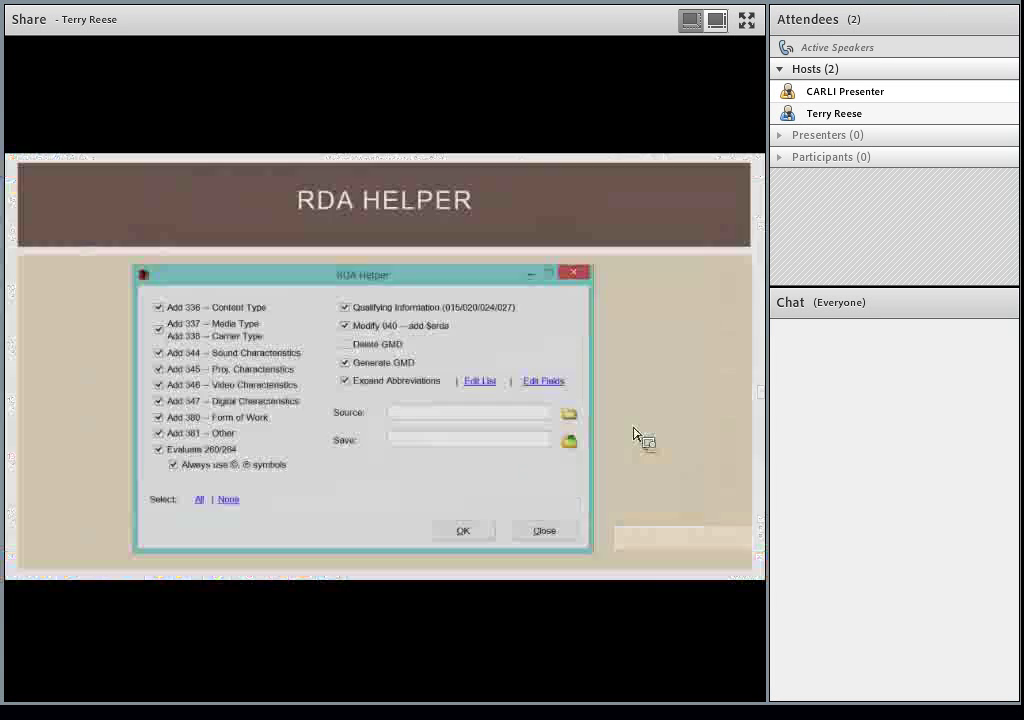
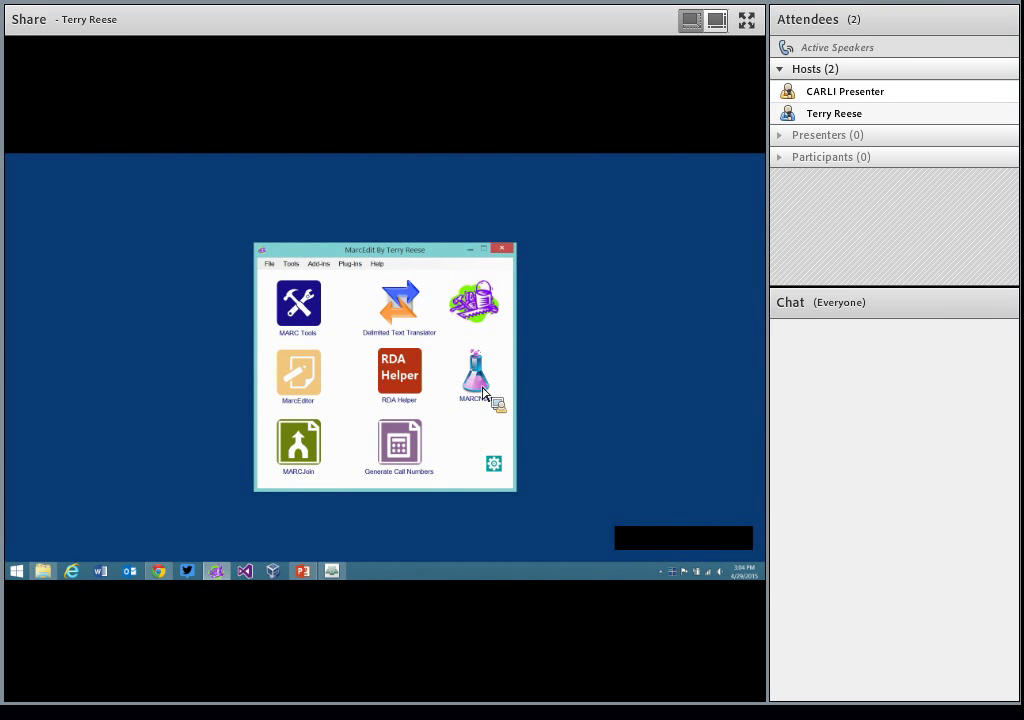
Open the BibFrame Testbed from MARCNext, review the File Type options, and choose RDFXML as the data serialization
click(475, 375)
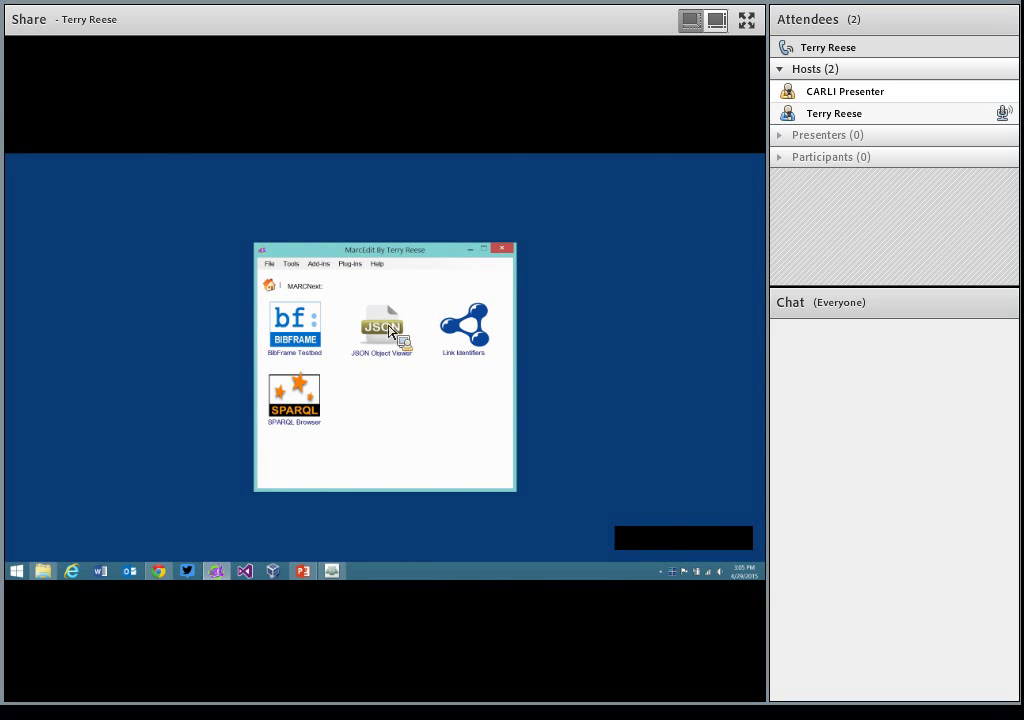
double_click(311, 341)
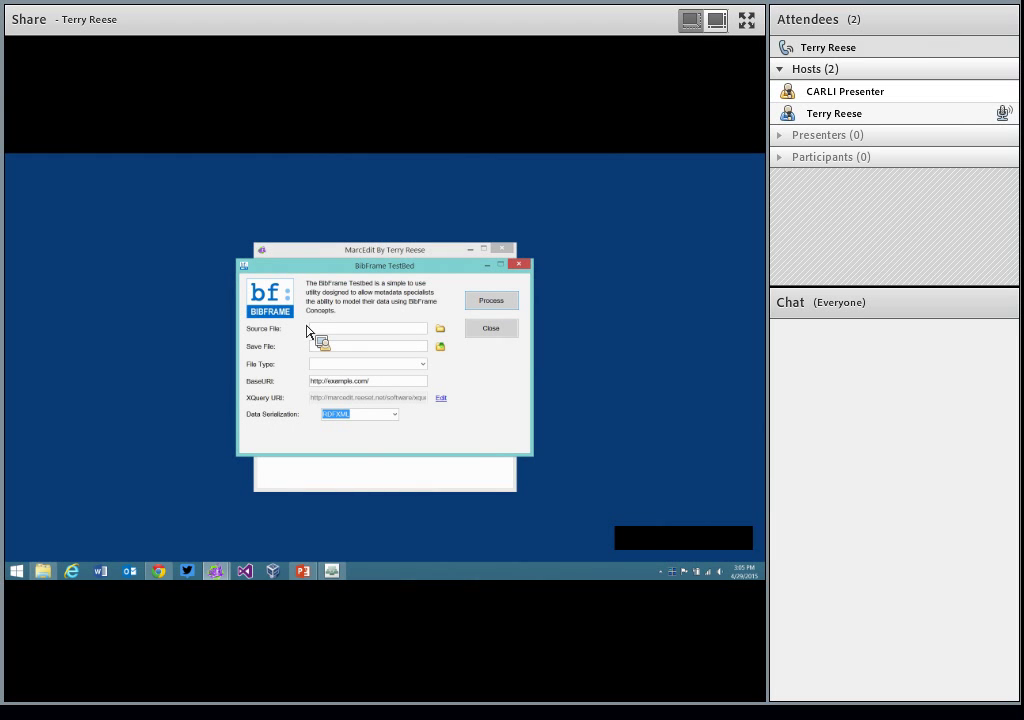
click(340, 366)
click(424, 365)
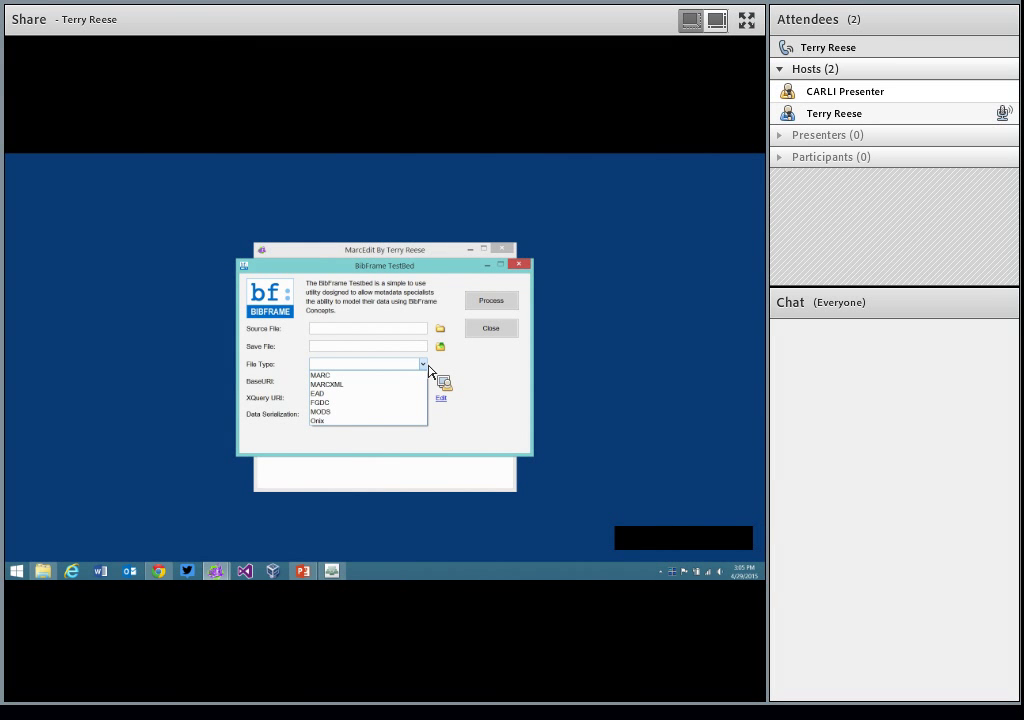
click(457, 377)
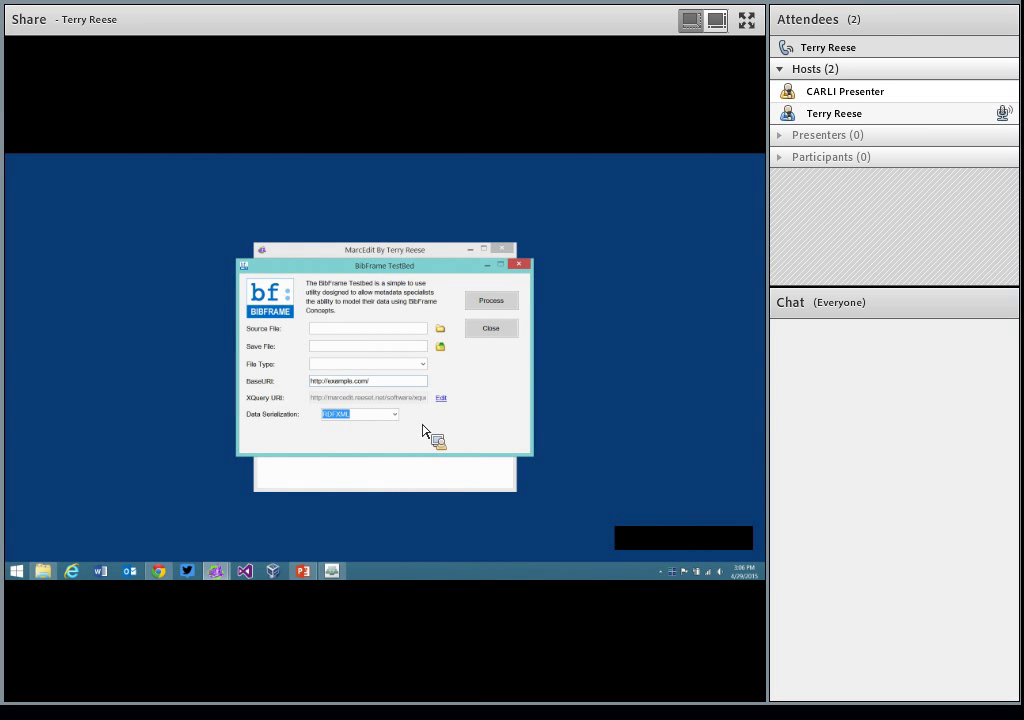
click(395, 414)
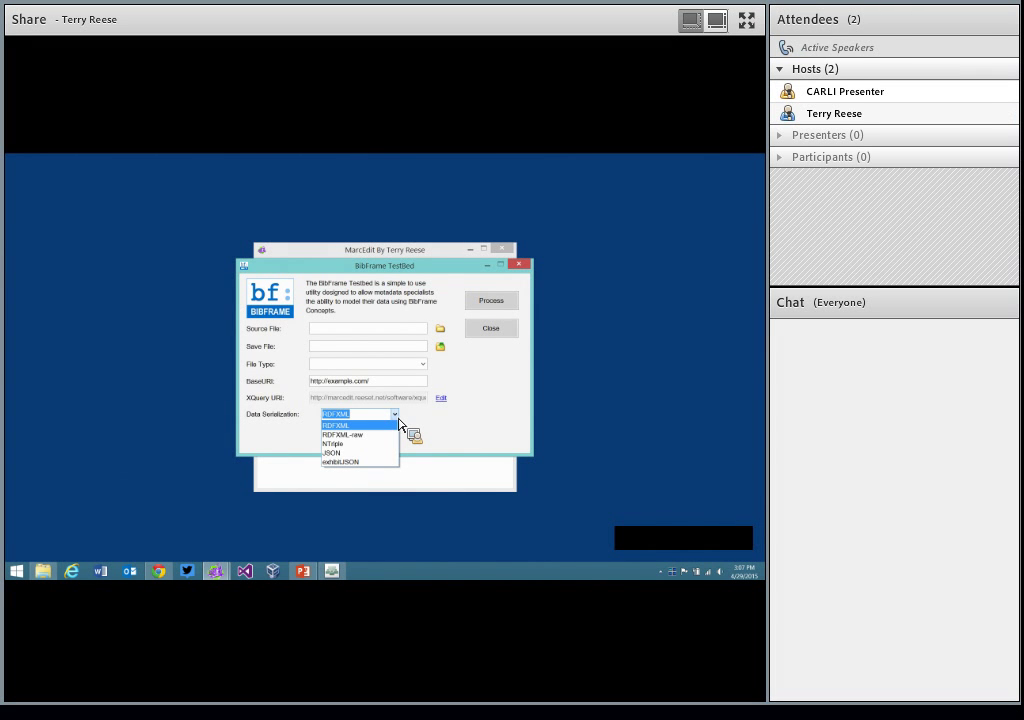
click(396, 425)
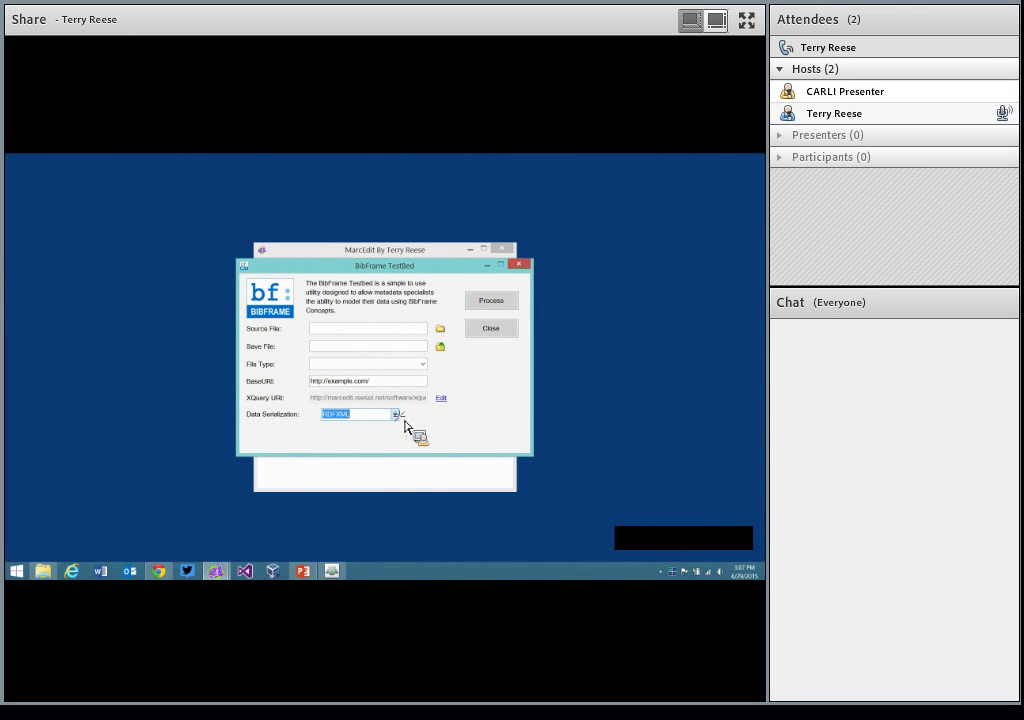
Try to convert msplit00000000.mrc to BibFrame, saving the output in the Session 3 folder as bib-frame-test
click(441, 330)
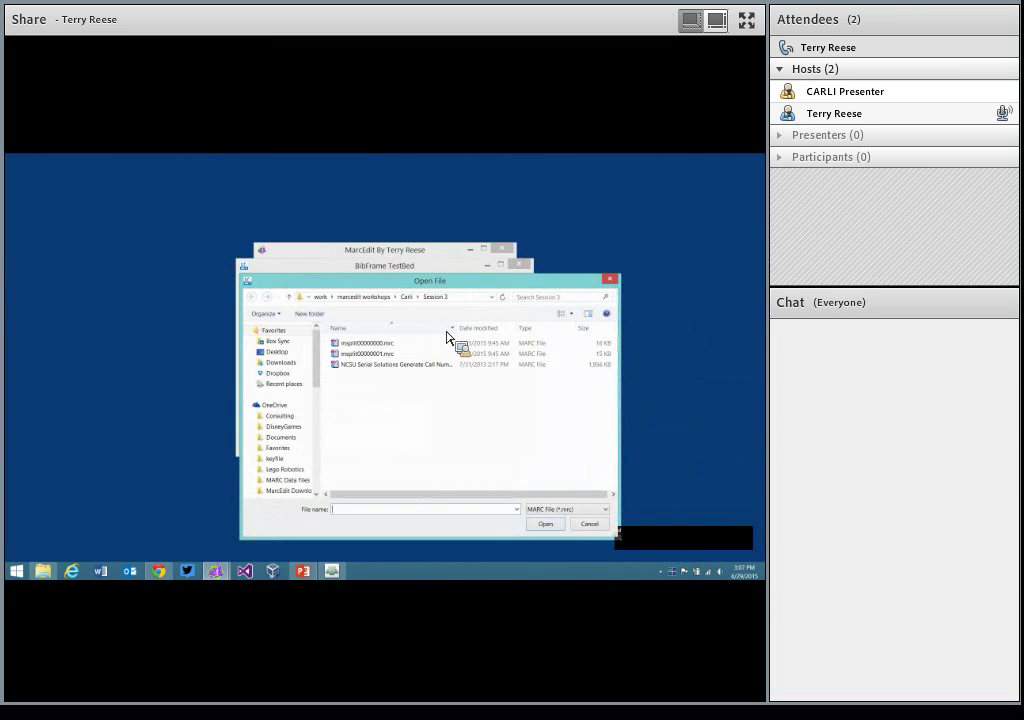
double_click(389, 343)
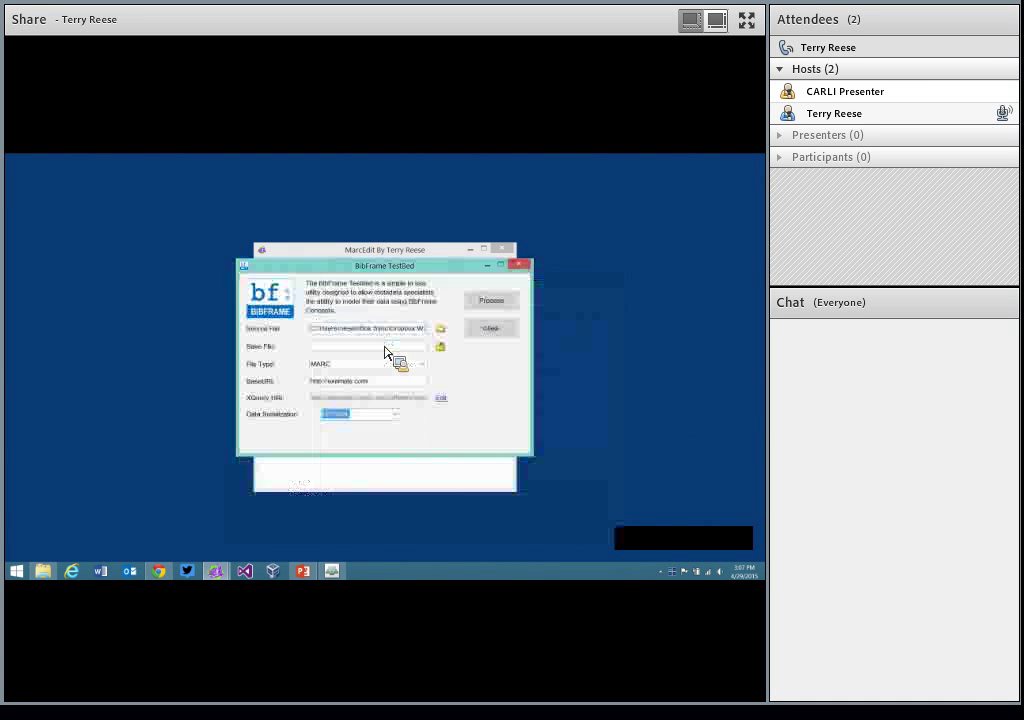
click(441, 347)
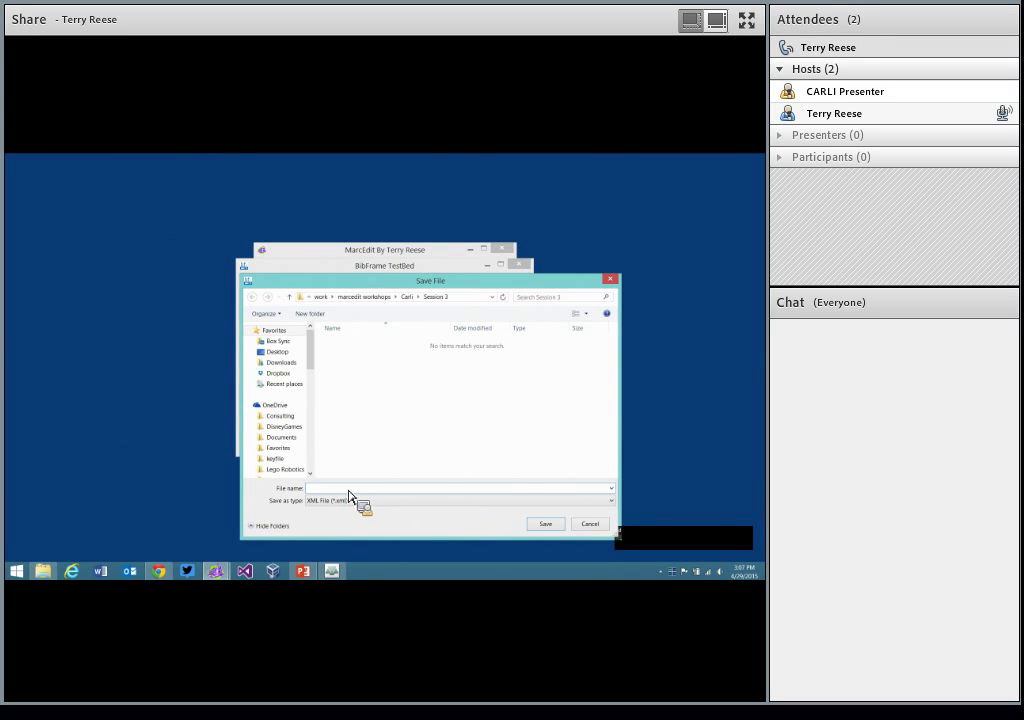
text(bib-frame-test.r)
key(Return)
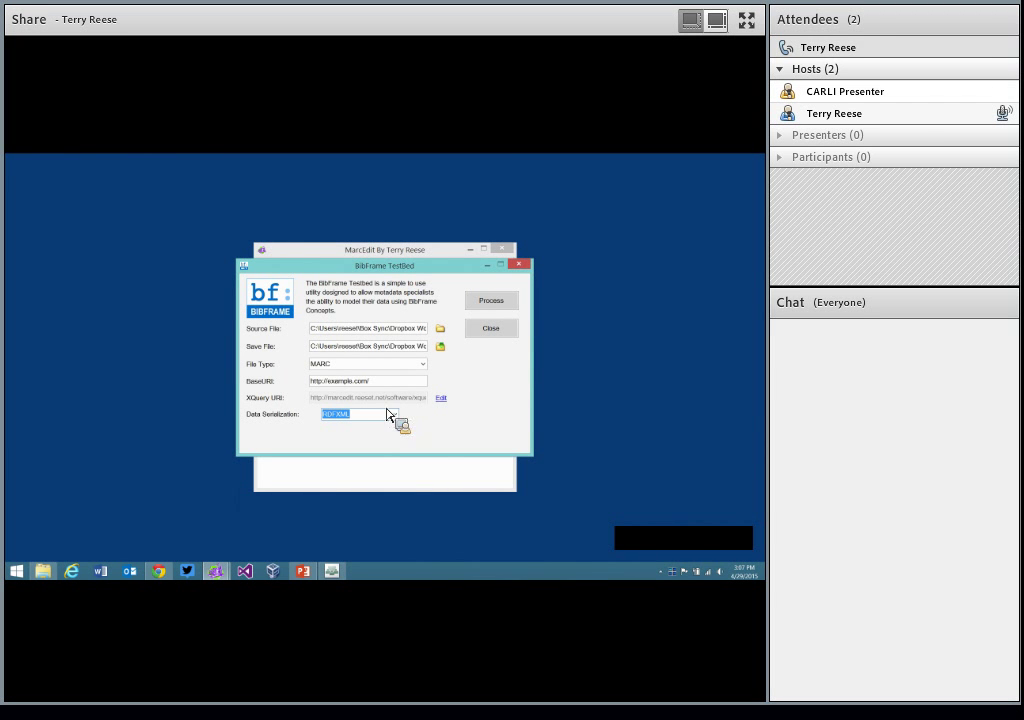
click(502, 309)
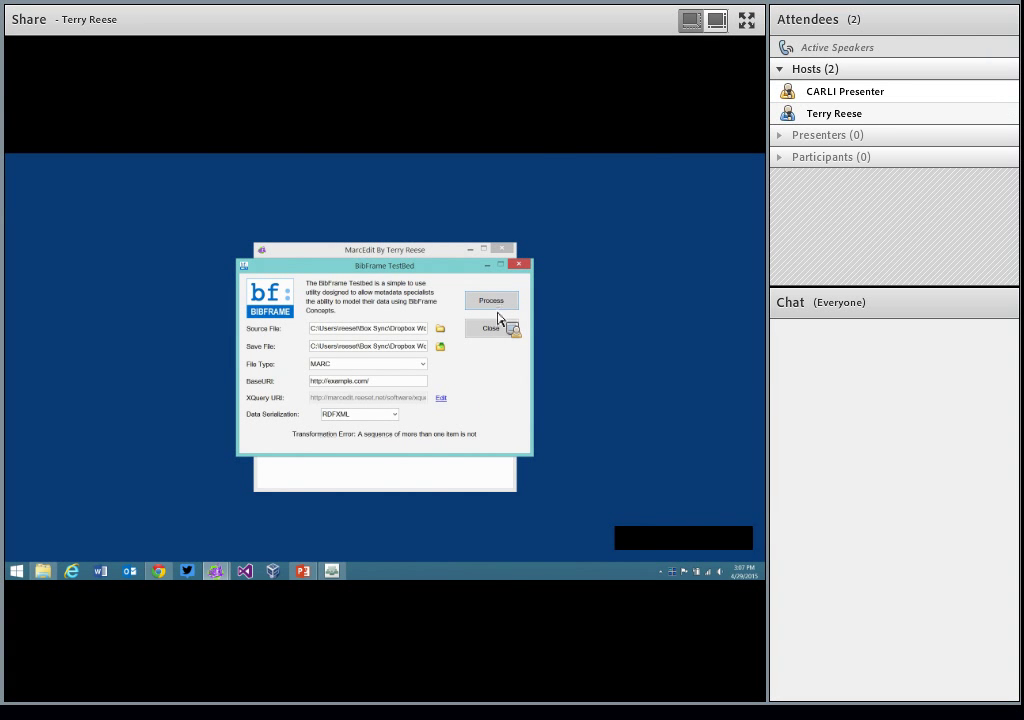
Set the BibFrame Testbed's source file to test_record_utf8.mrc from the Desktop
click(443, 334)
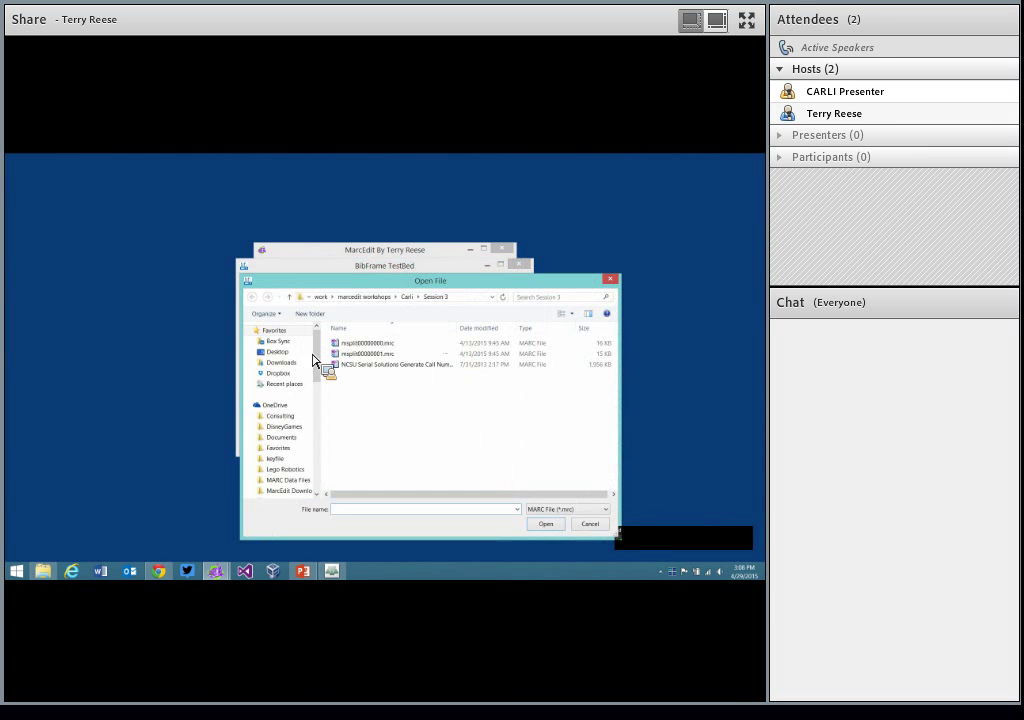
click(280, 352)
drag(620, 362, 620, 490)
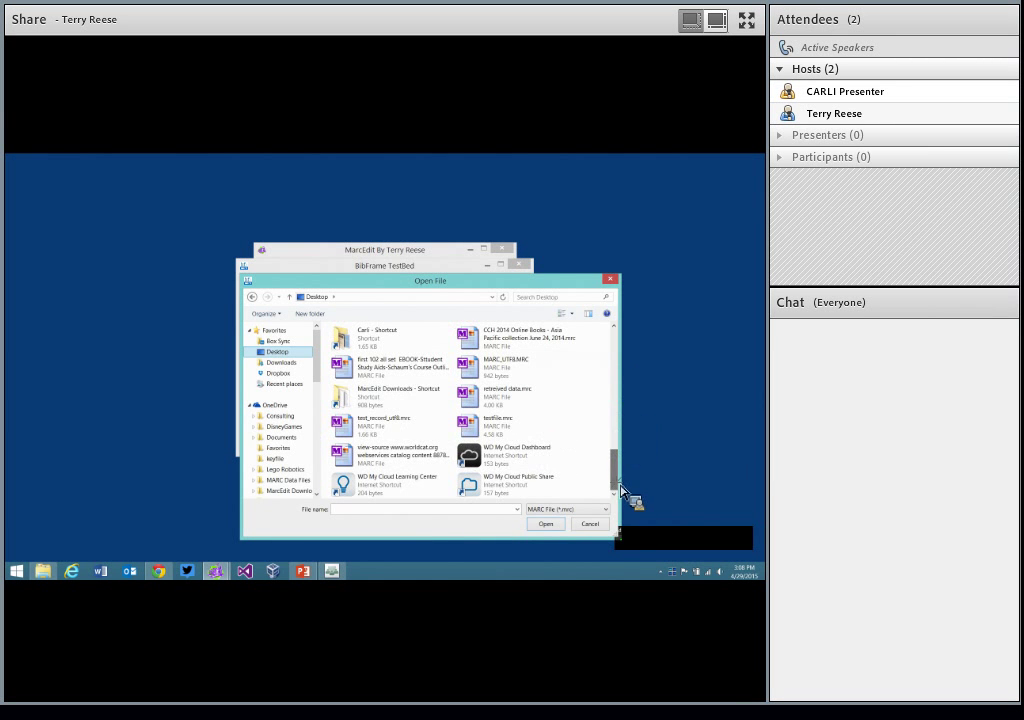
double_click(383, 430)
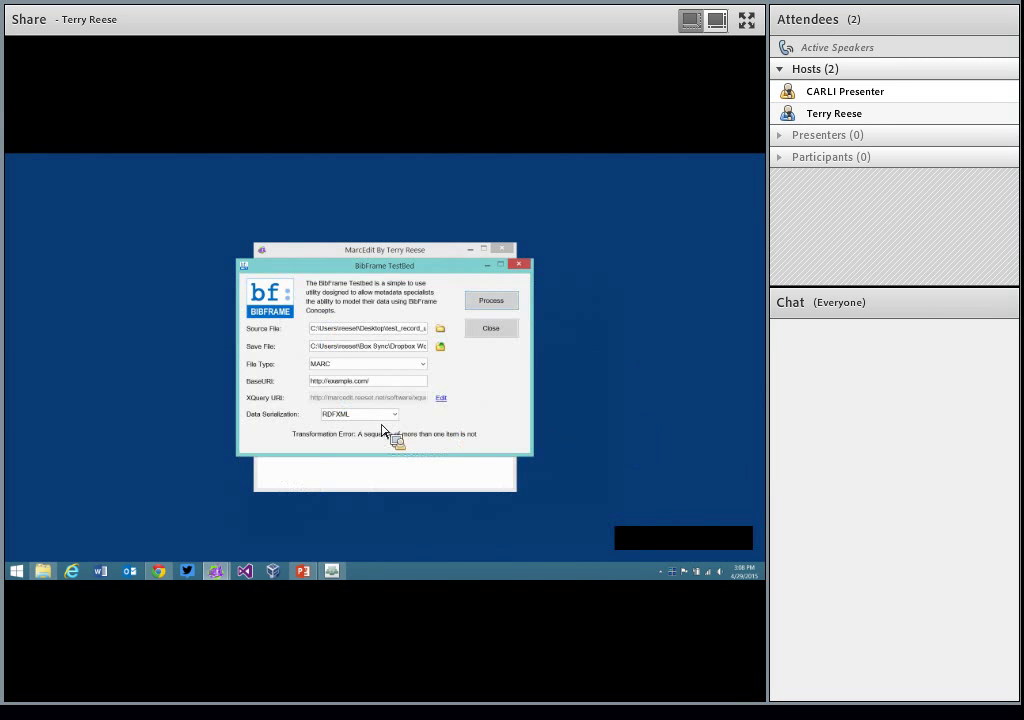
Save the BibFrame output to the Desktop as an XML file named linkdata and process the record
click(440, 346)
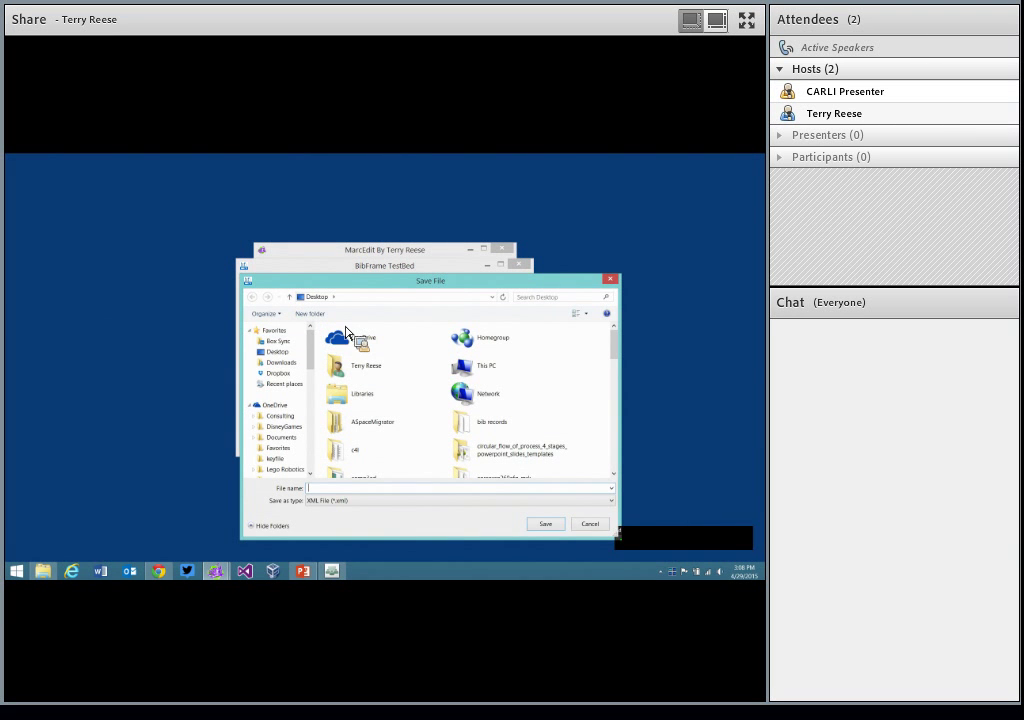
text(link)
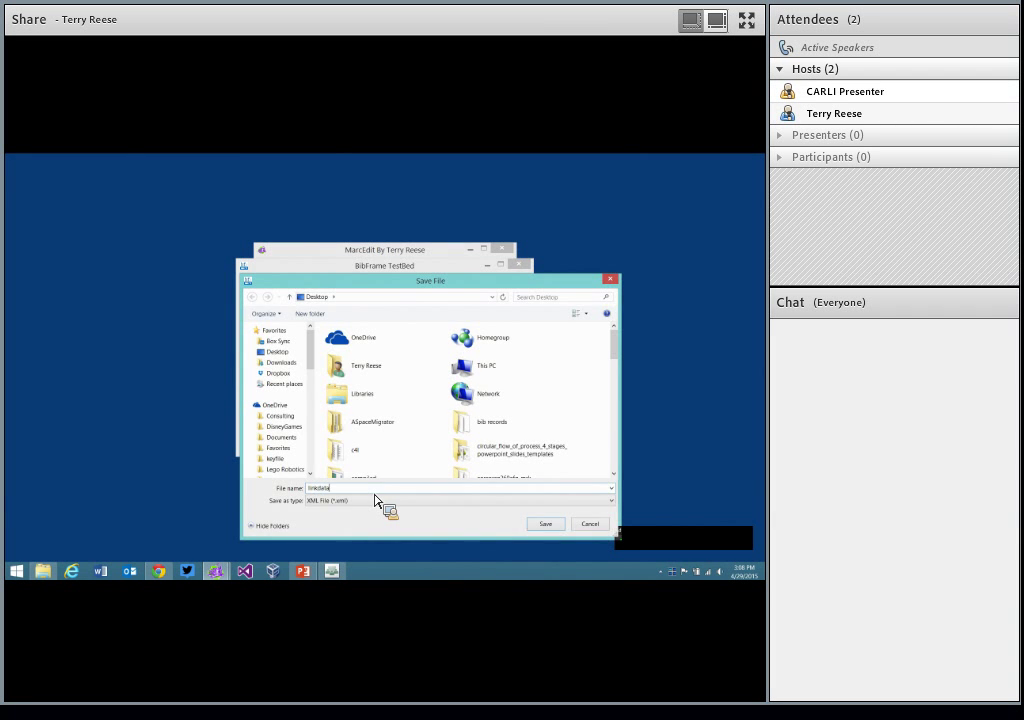
text(data)
key(Return)
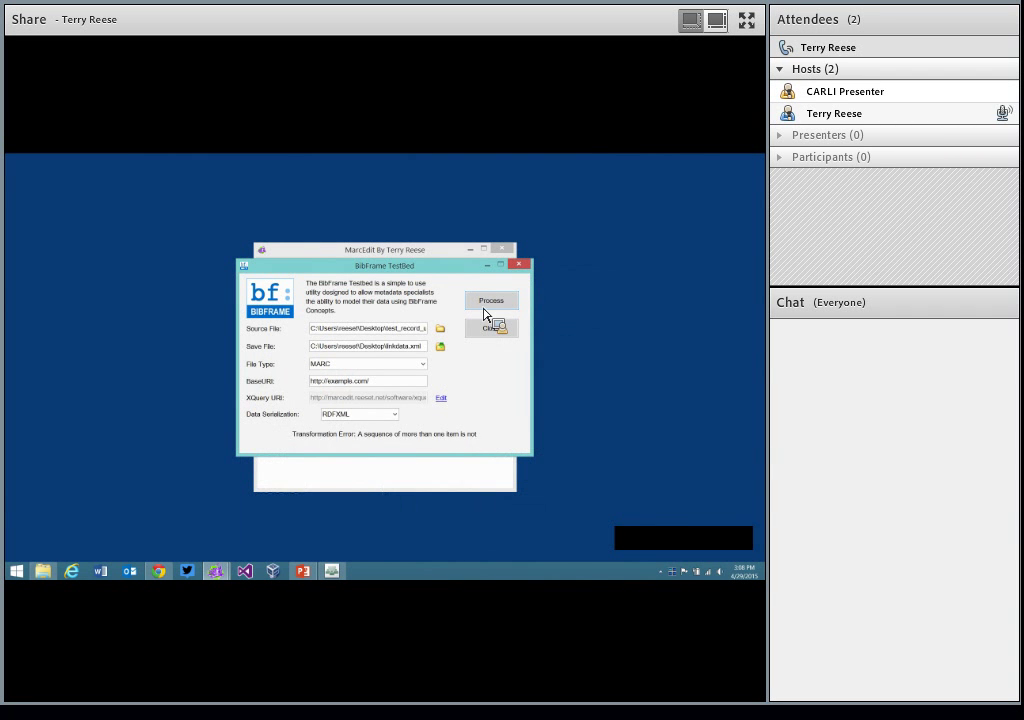
click(484, 308)
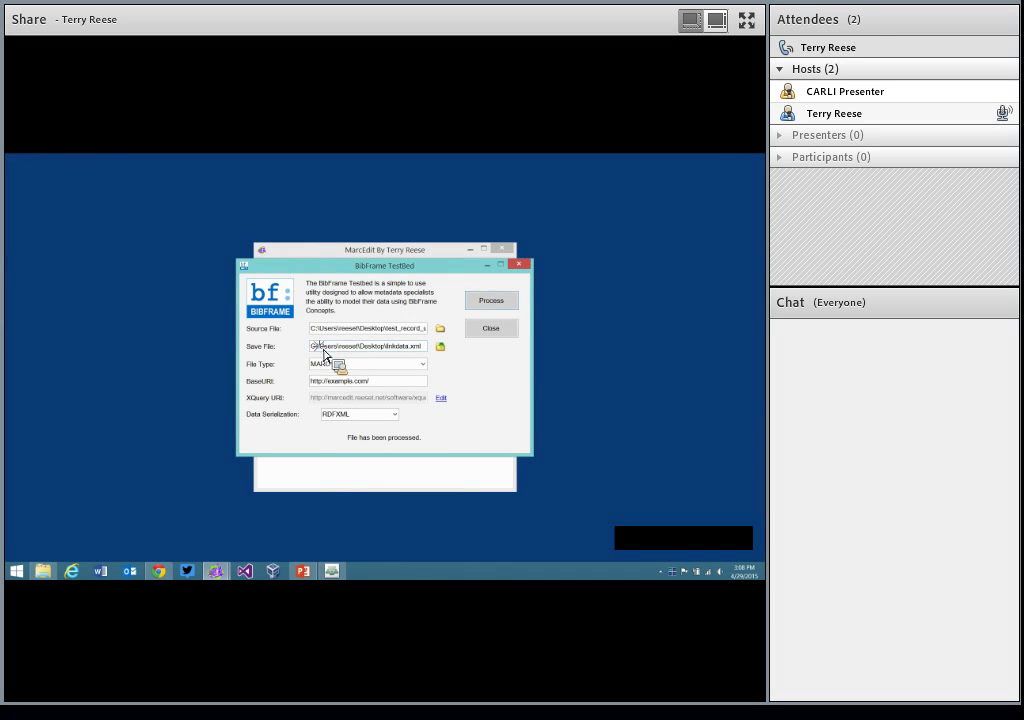
Copy the save file path and open linkdata.xml in the web browser through the Windows Run dialog
drag(316, 348, 411, 355)
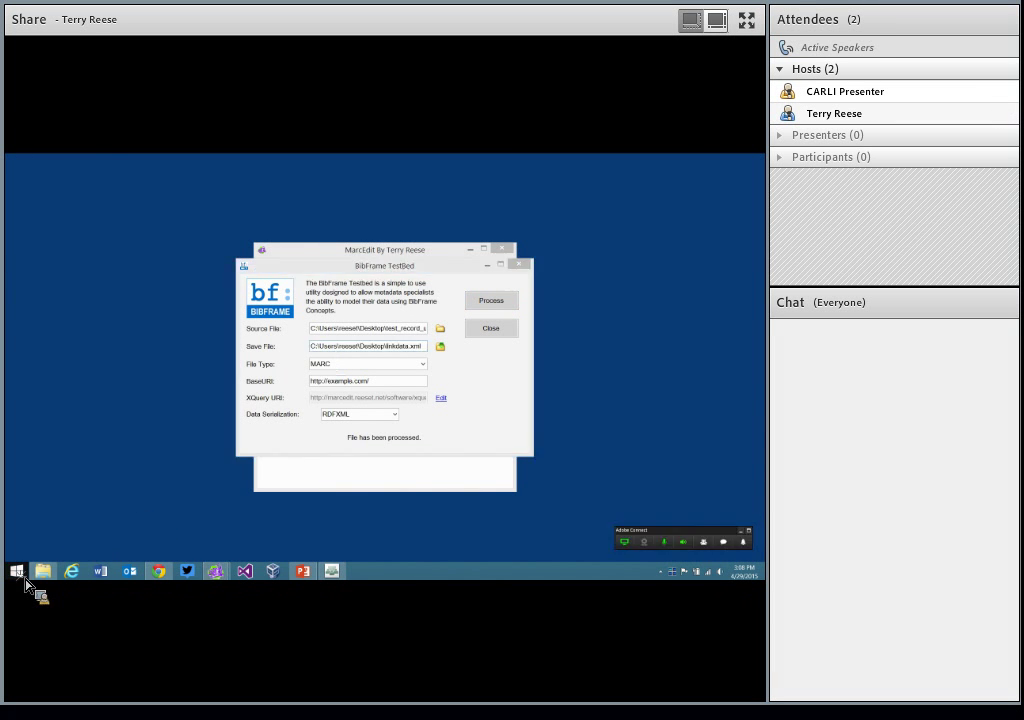
click(20, 570)
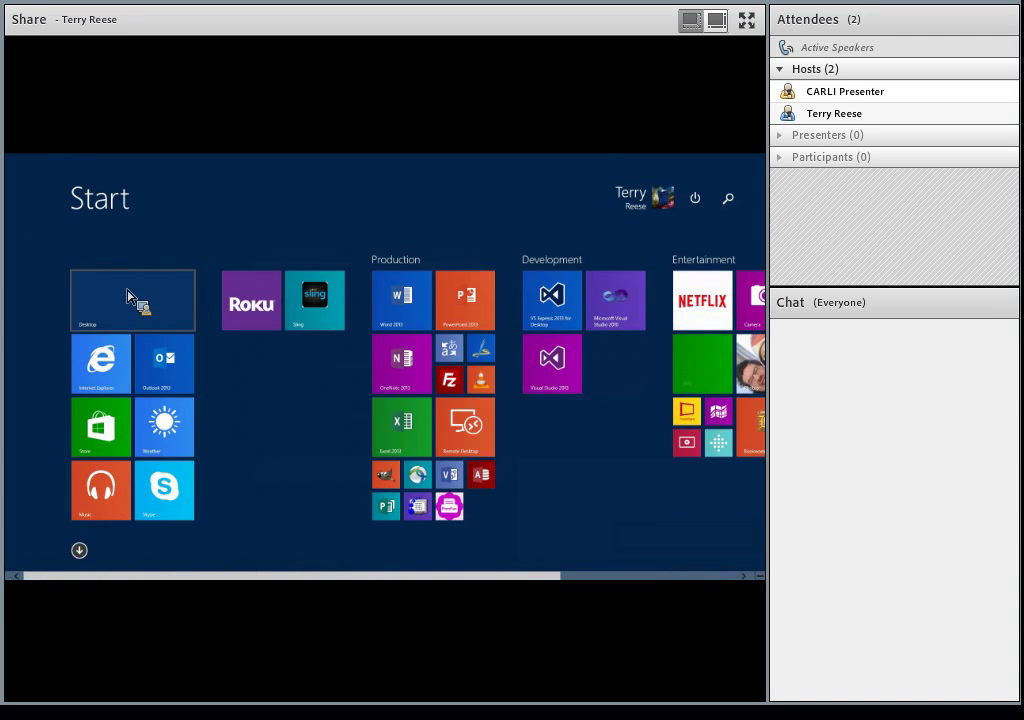
click(130, 296)
right_click(23, 580)
click(40, 548)
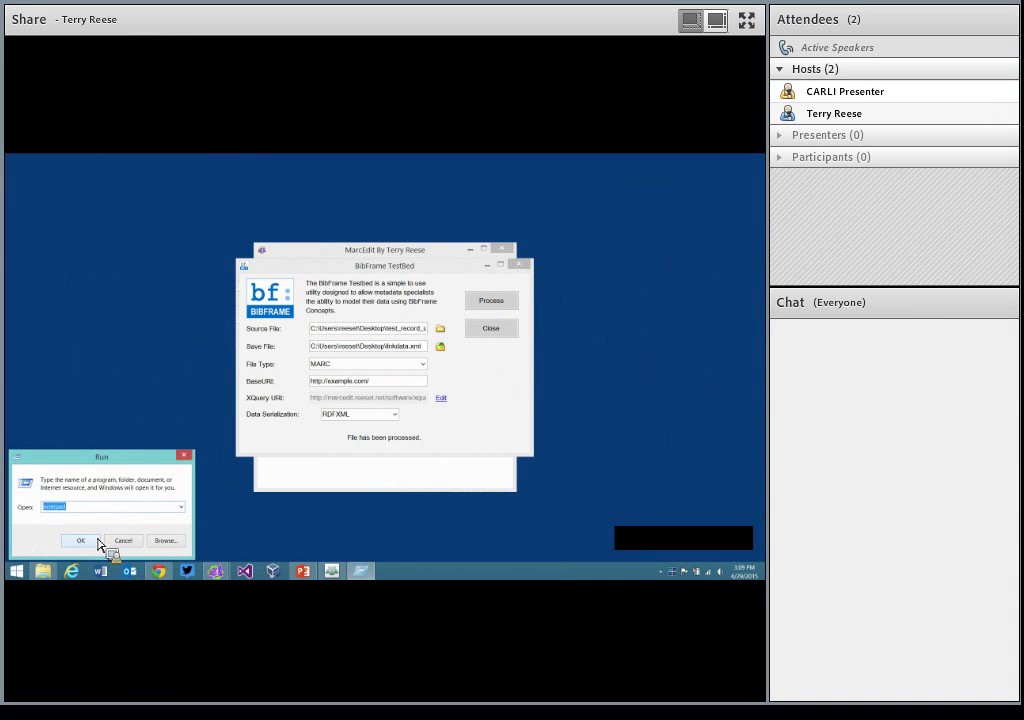
click(80, 541)
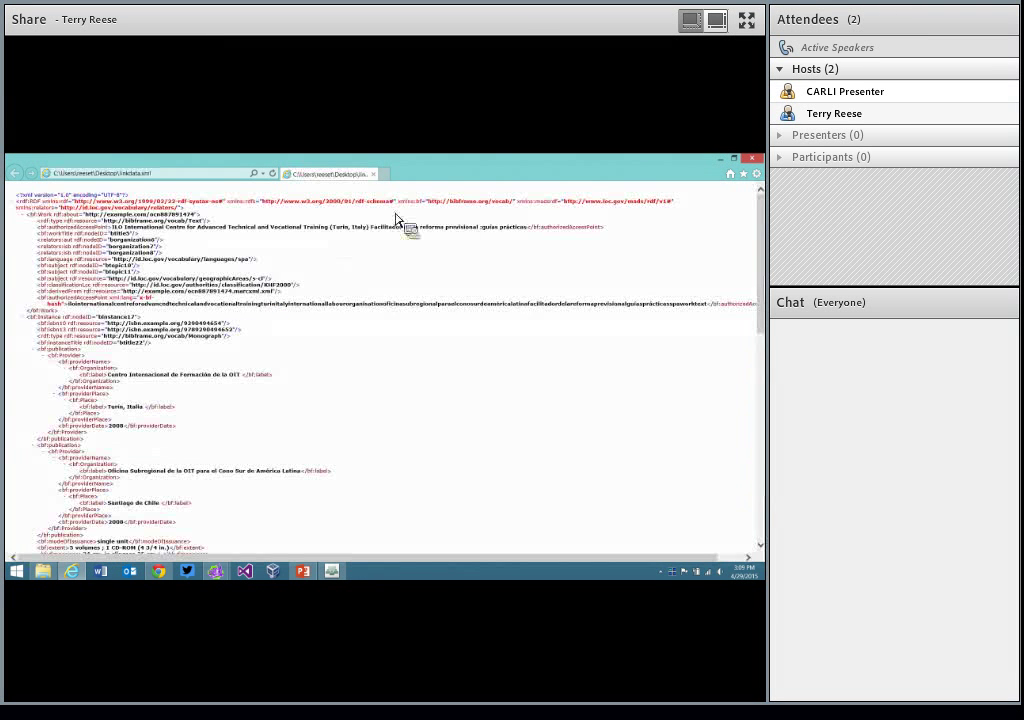
Shrink the browser window, examine the BibFrame RDF/XML of linkdata.xml from start to end, and close the browser
double_click(418, 174)
drag(354, 178, 523, 208)
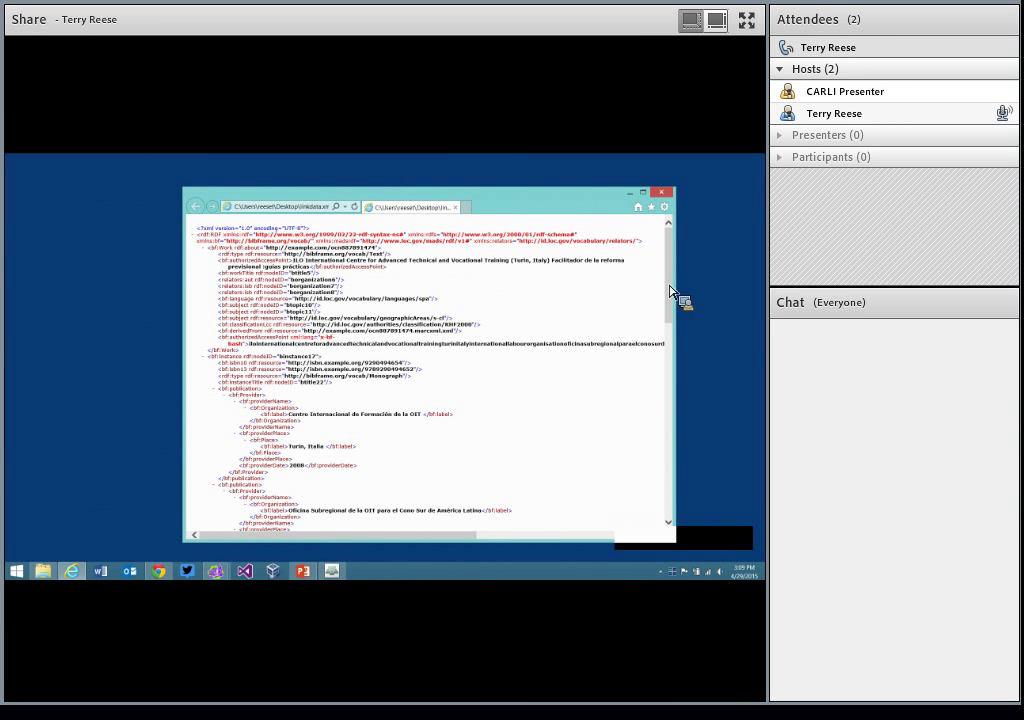
drag(680, 290, 693, 393)
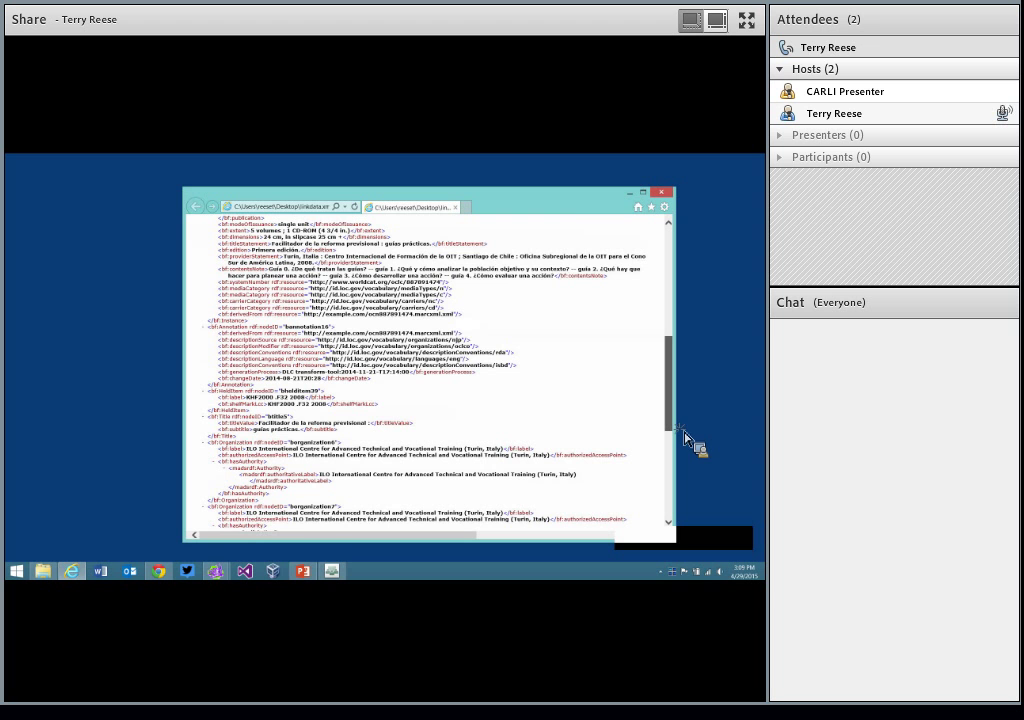
drag(685, 437, 683, 475)
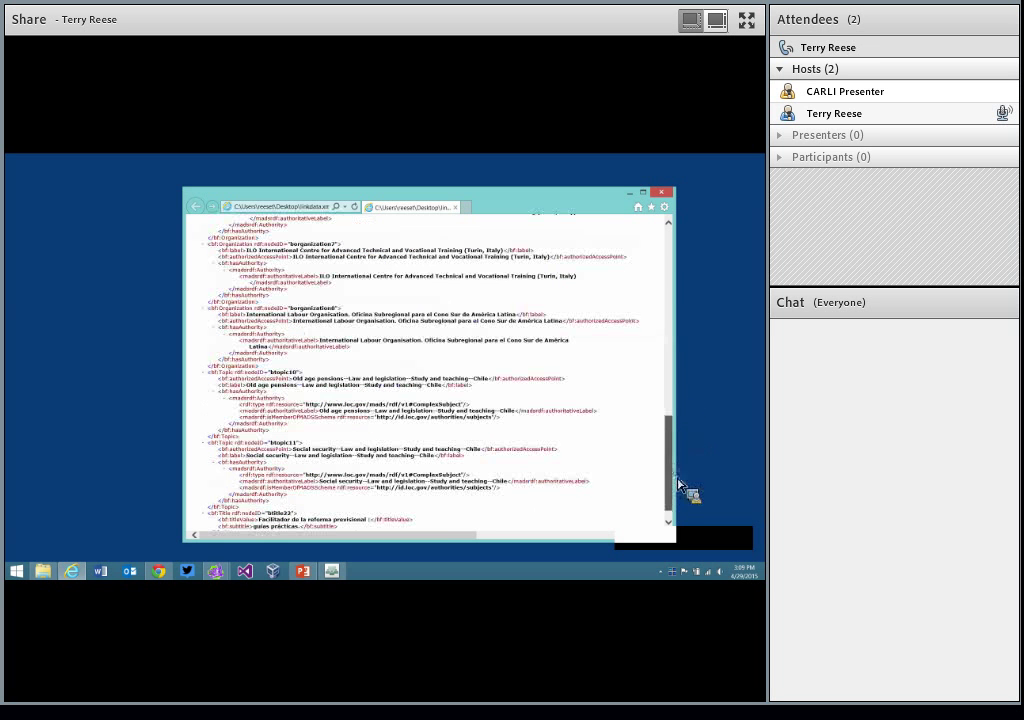
drag(669, 259, 668, 234)
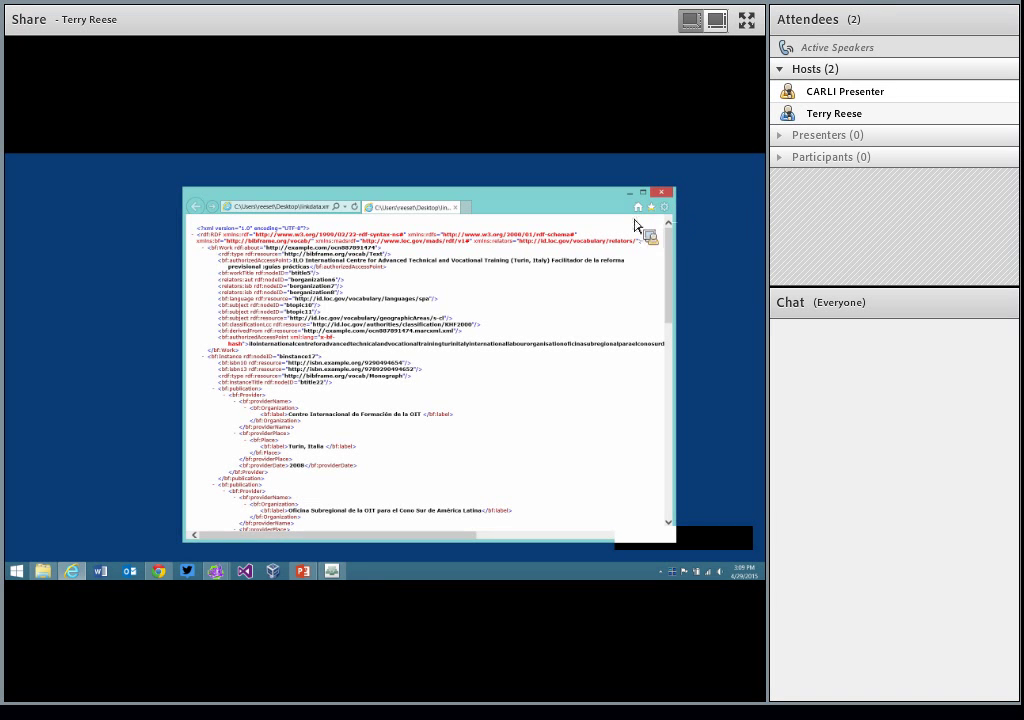
key(alt+F4)
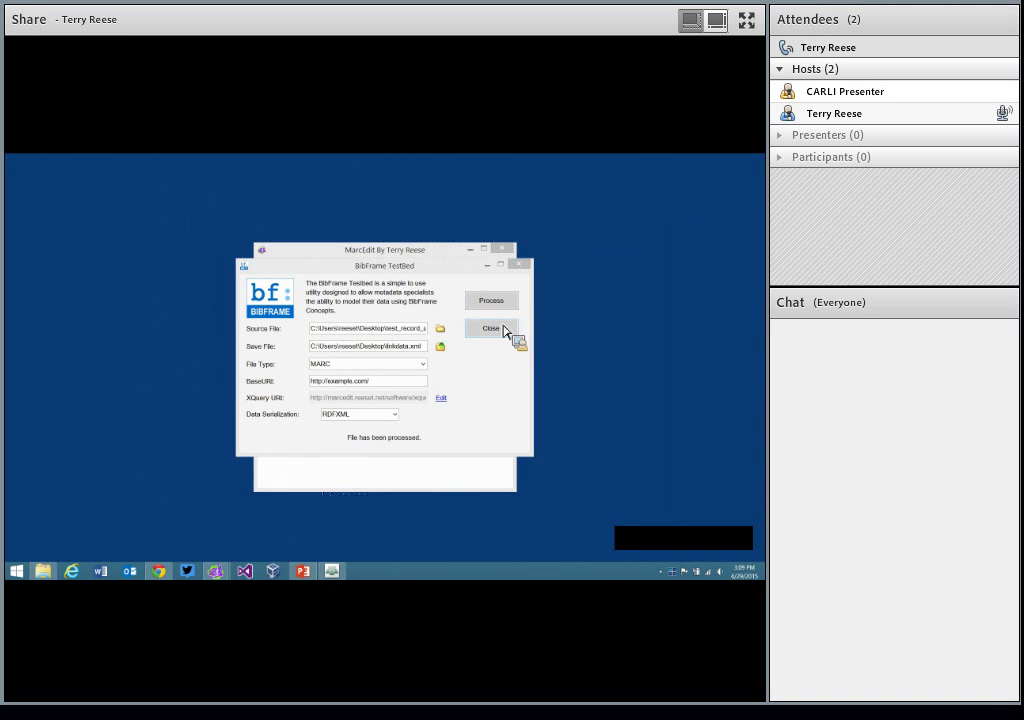
Close and reopen the BibFrame Testbed and set its source file to test_record_utf8.mrc from the Desktop
click(503, 331)
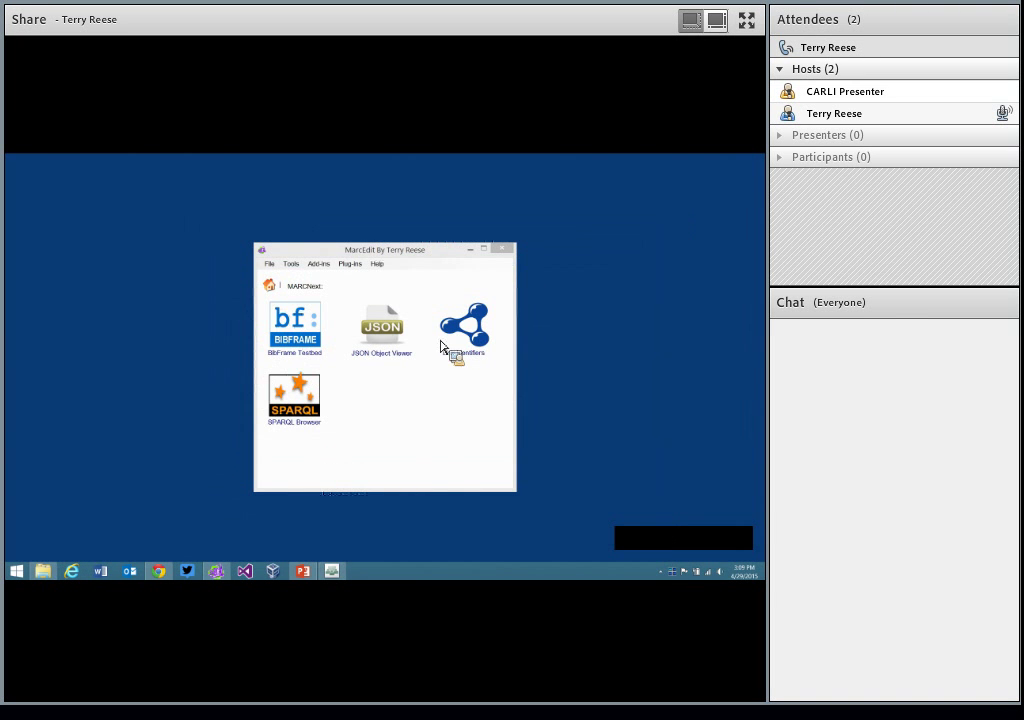
click(310, 327)
click(441, 331)
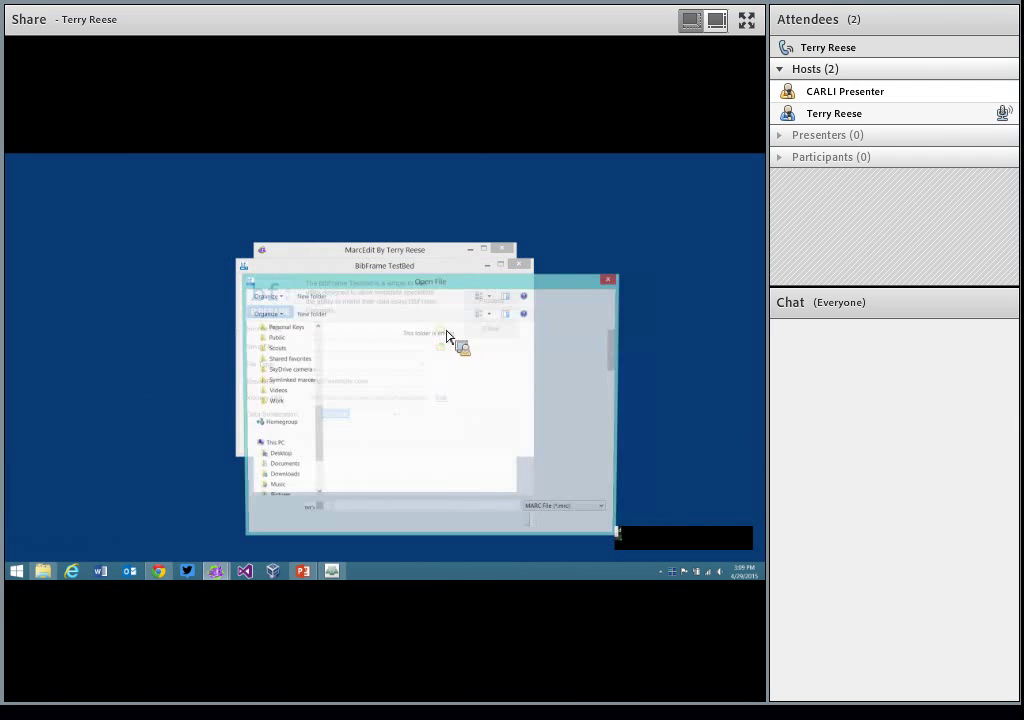
drag(626, 364, 633, 473)
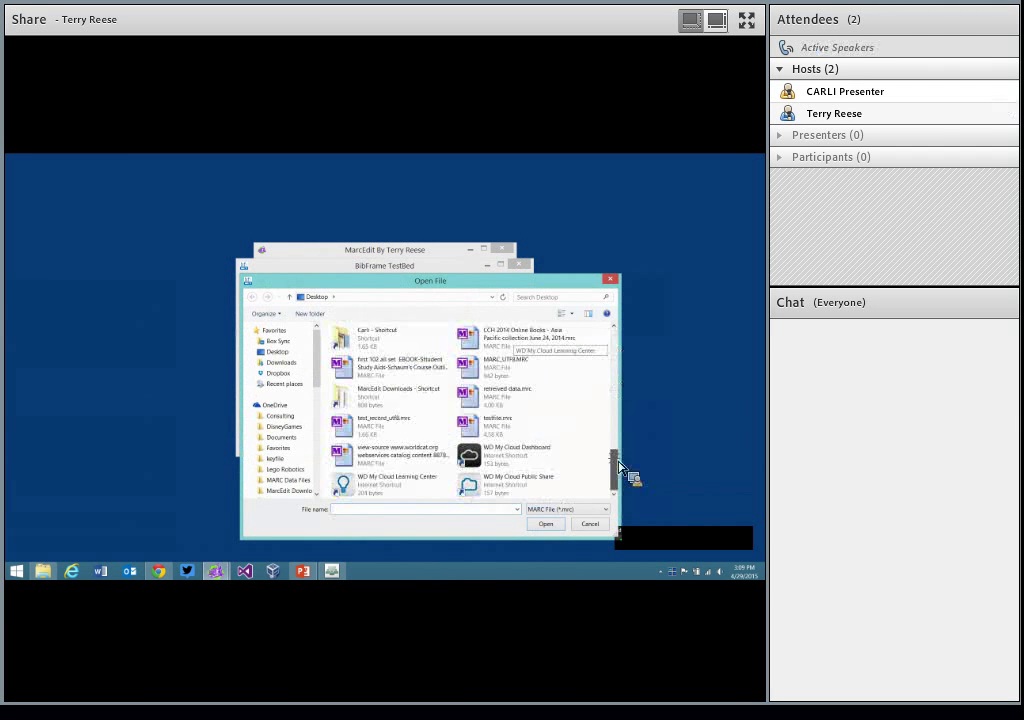
double_click(481, 427)
Set the save file to a JSON file named bib-frame-json on the Desktop
click(442, 346)
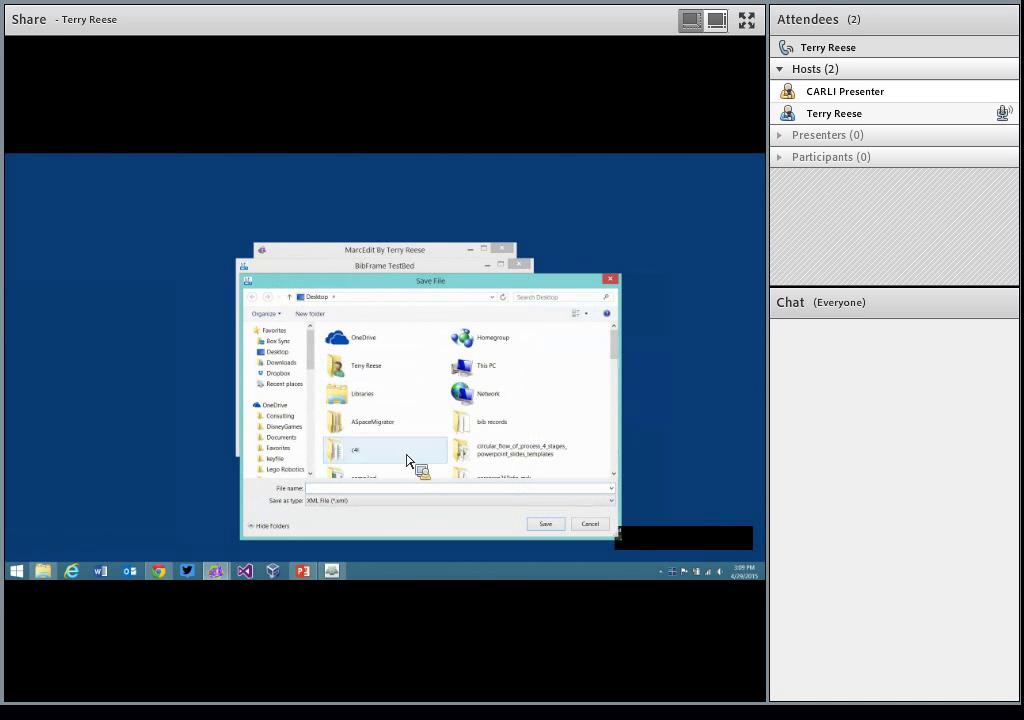
click(390, 501)
click(372, 519)
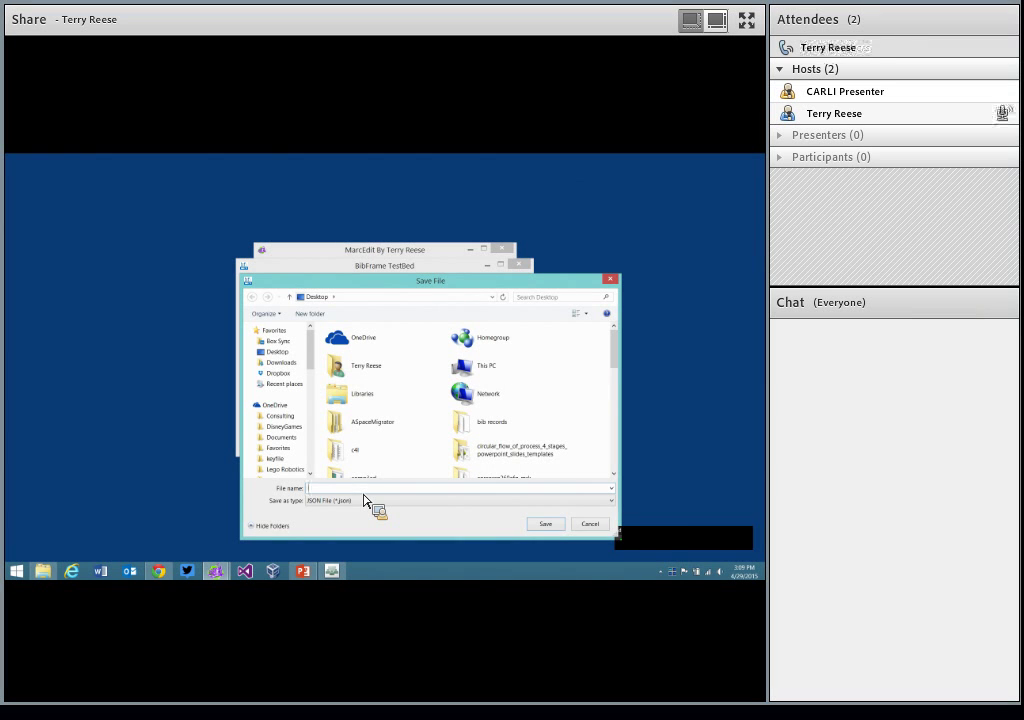
text(bib-f)
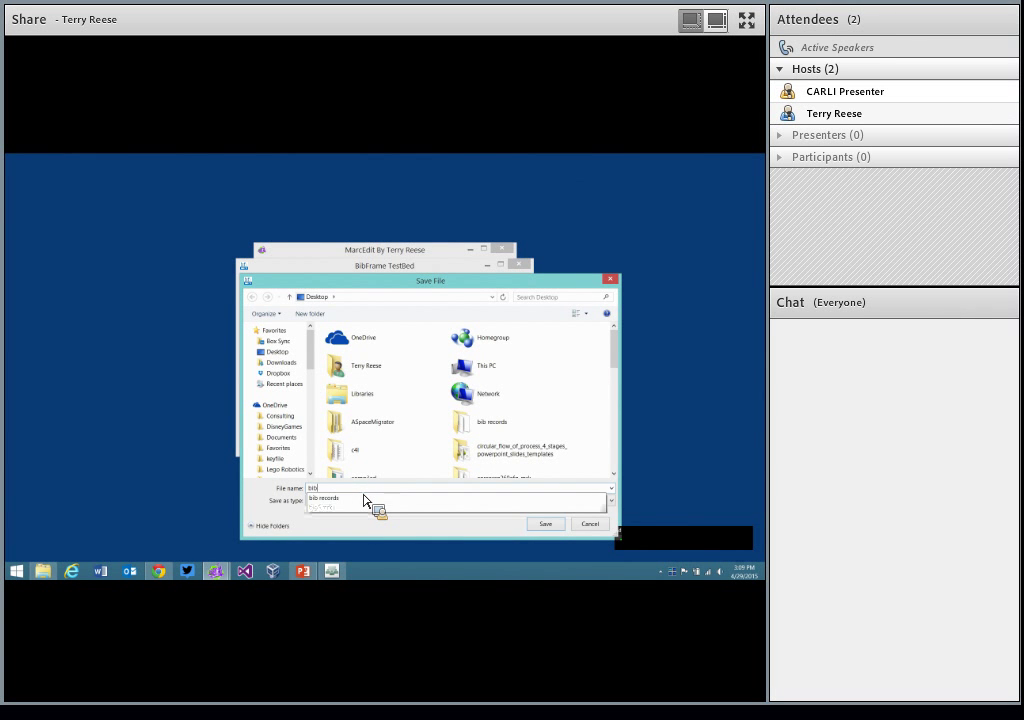
text(rame-json)
key(Return)
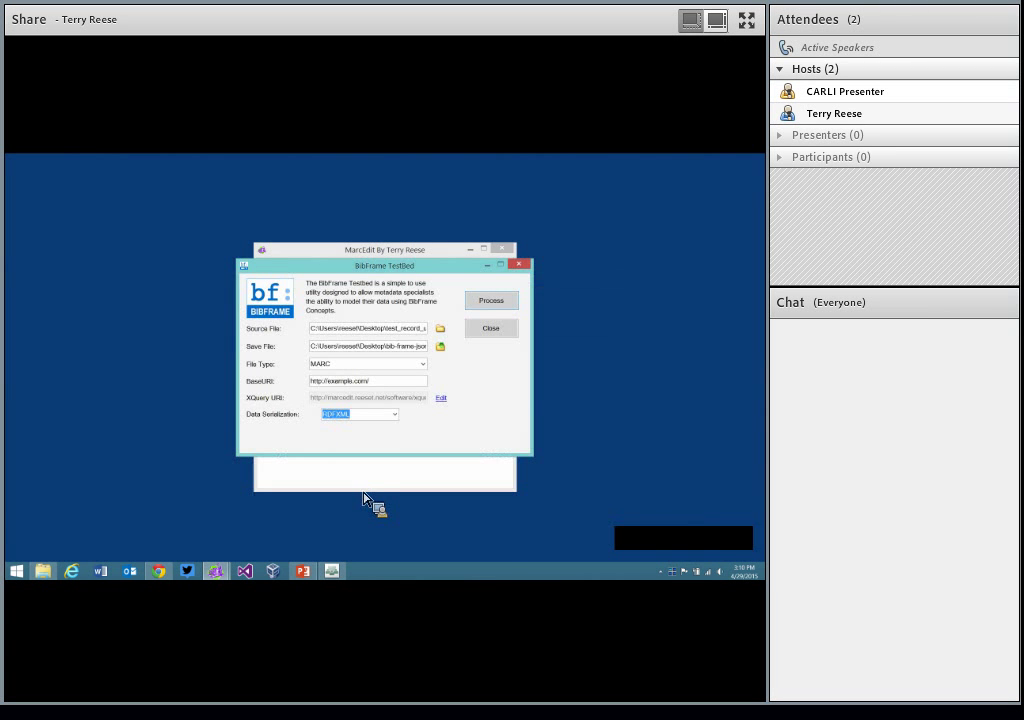
Set the data serialization to exhibitJSON, process the record, and close the BibFrame Testbed
click(394, 414)
click(390, 458)
click(490, 302)
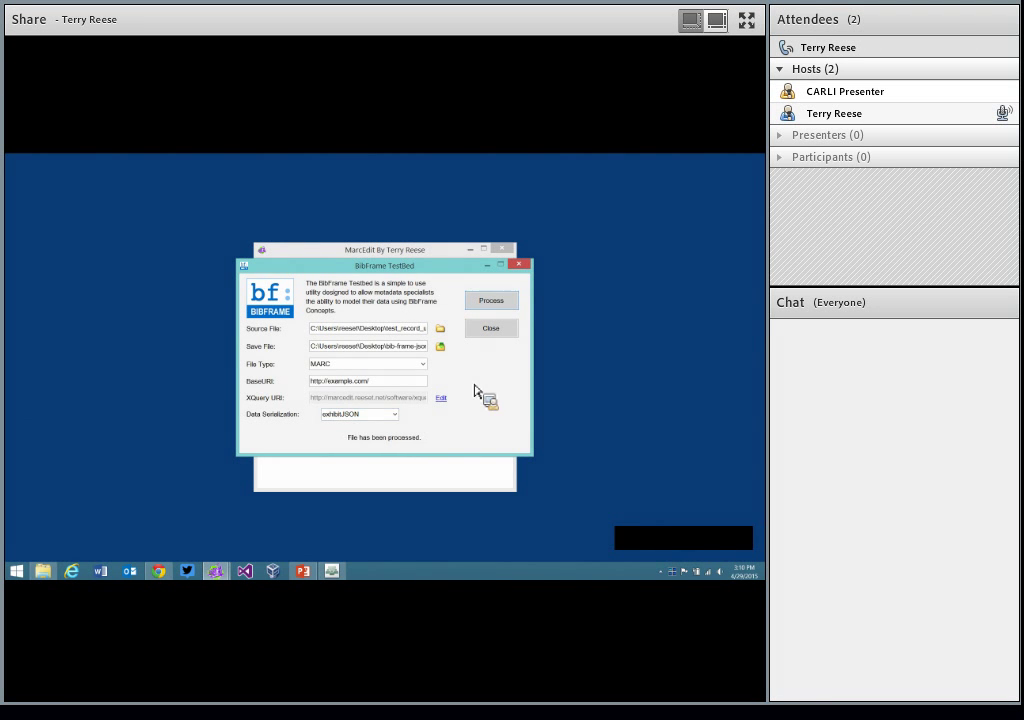
click(491, 328)
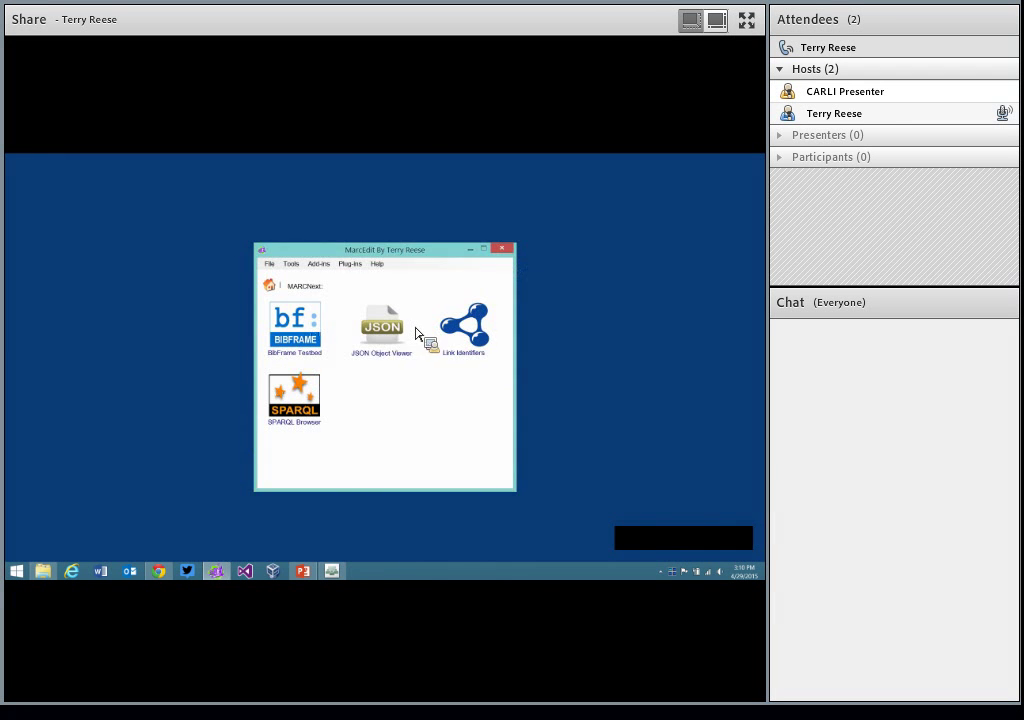
Try to load bib-frame-json.json from the Desktop into the JSON Object Viewer, and close the viewer
double_click(383, 336)
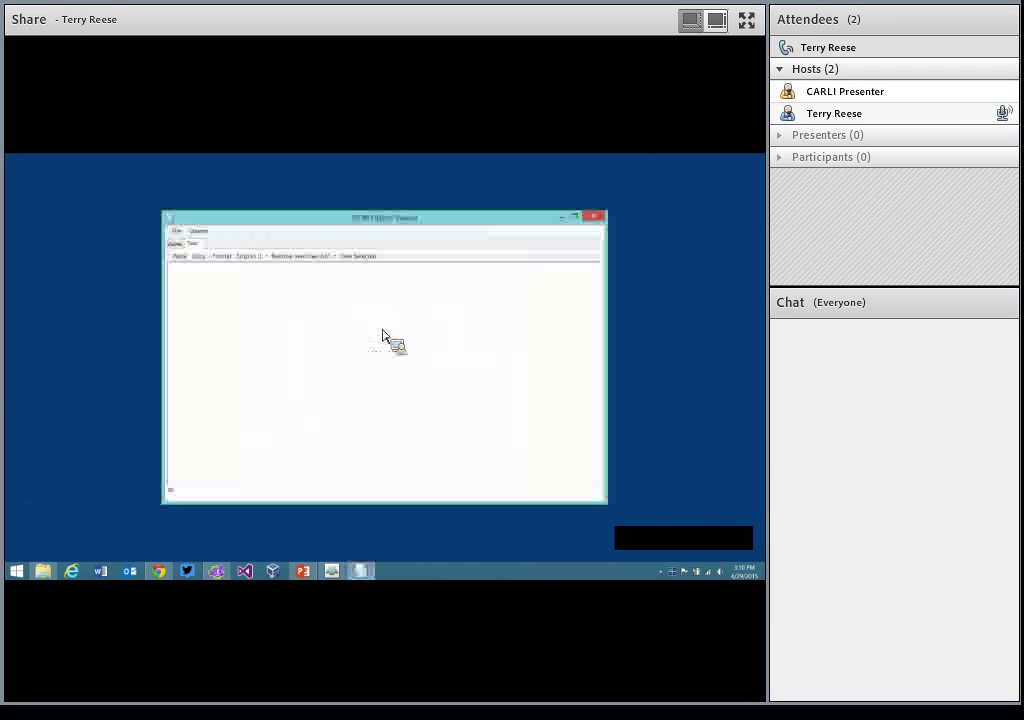
click(177, 231)
click(188, 241)
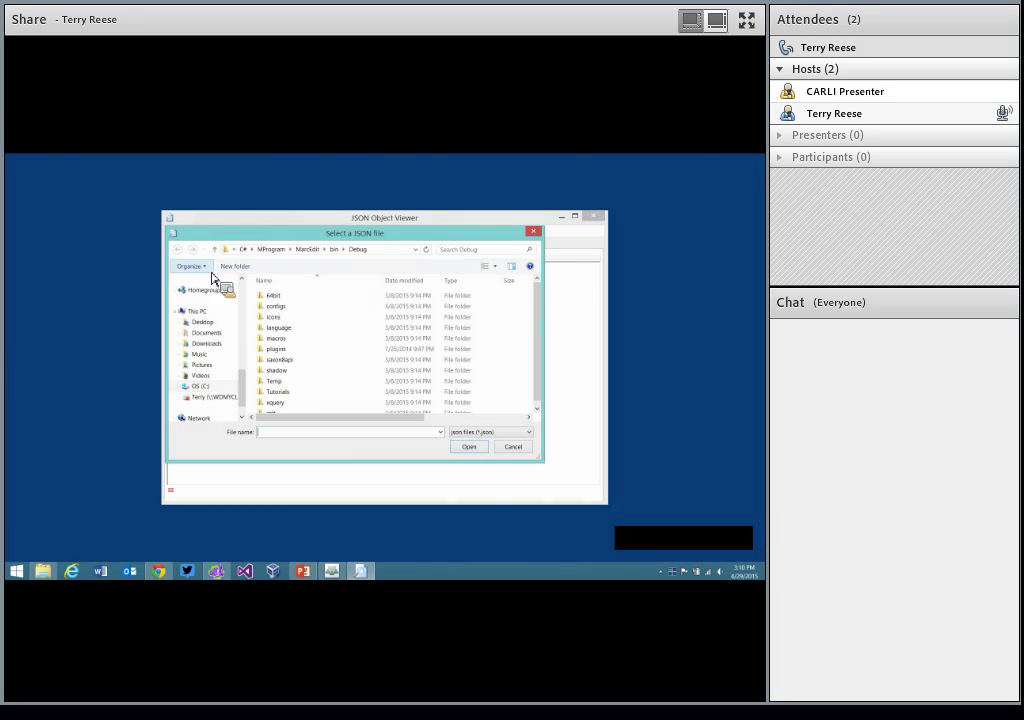
click(222, 334)
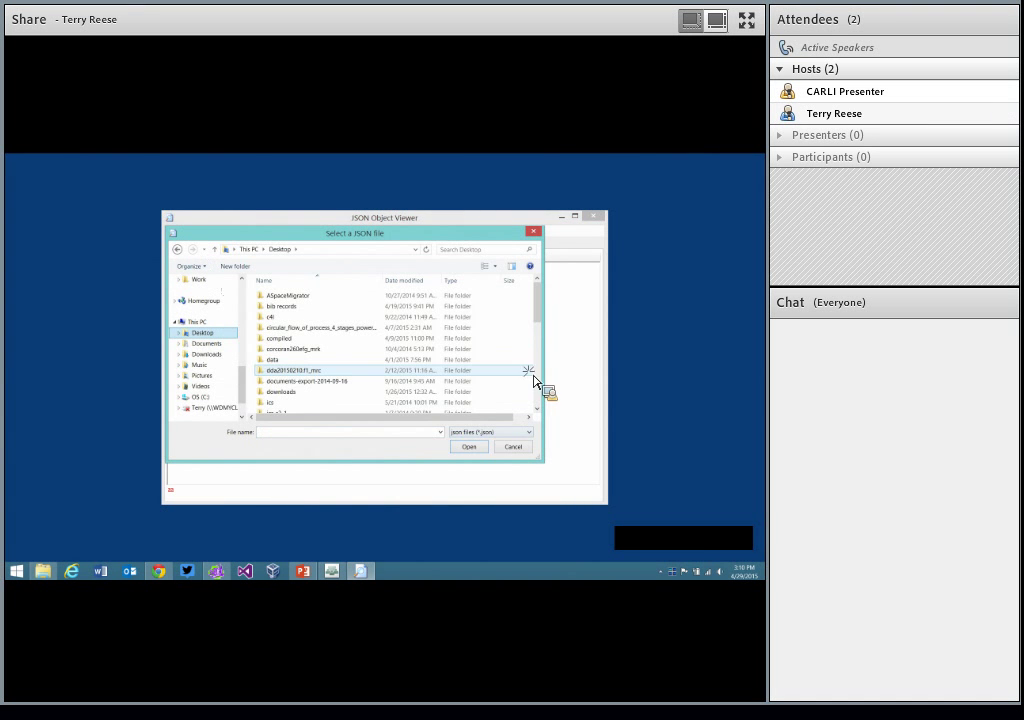
scroll(527, 328, down, 10)
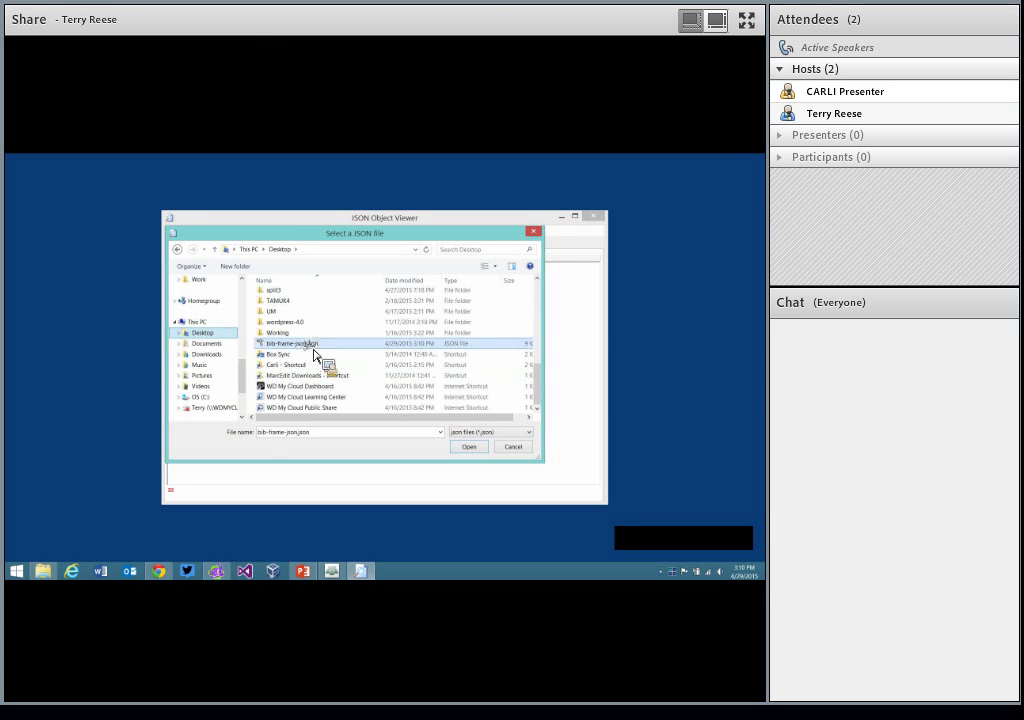
double_click(322, 345)
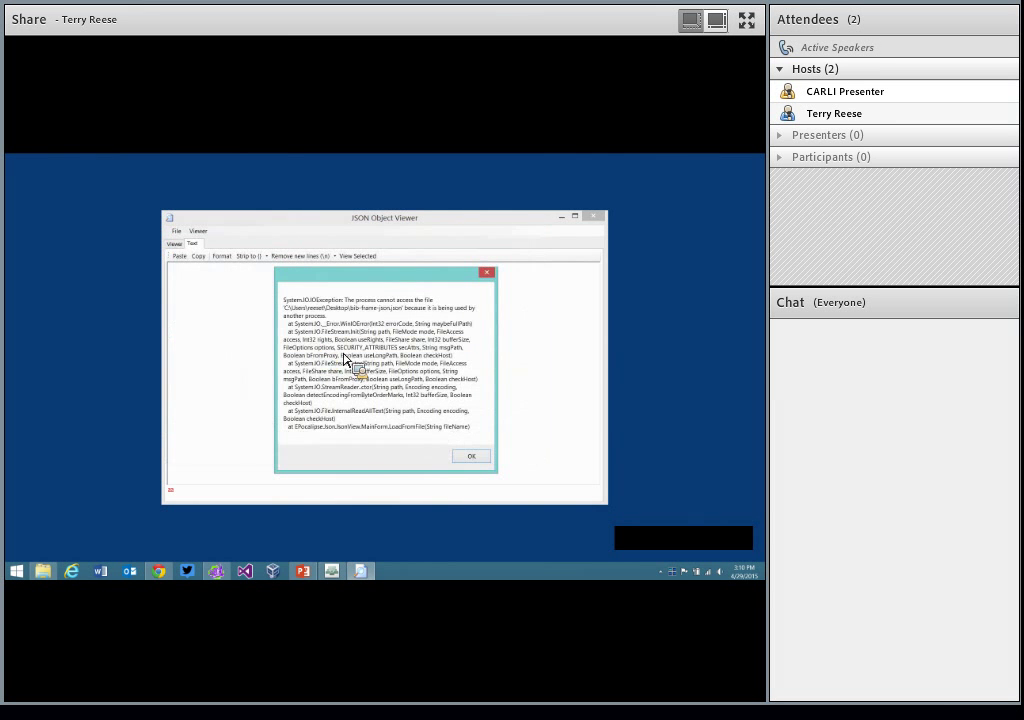
click(472, 457)
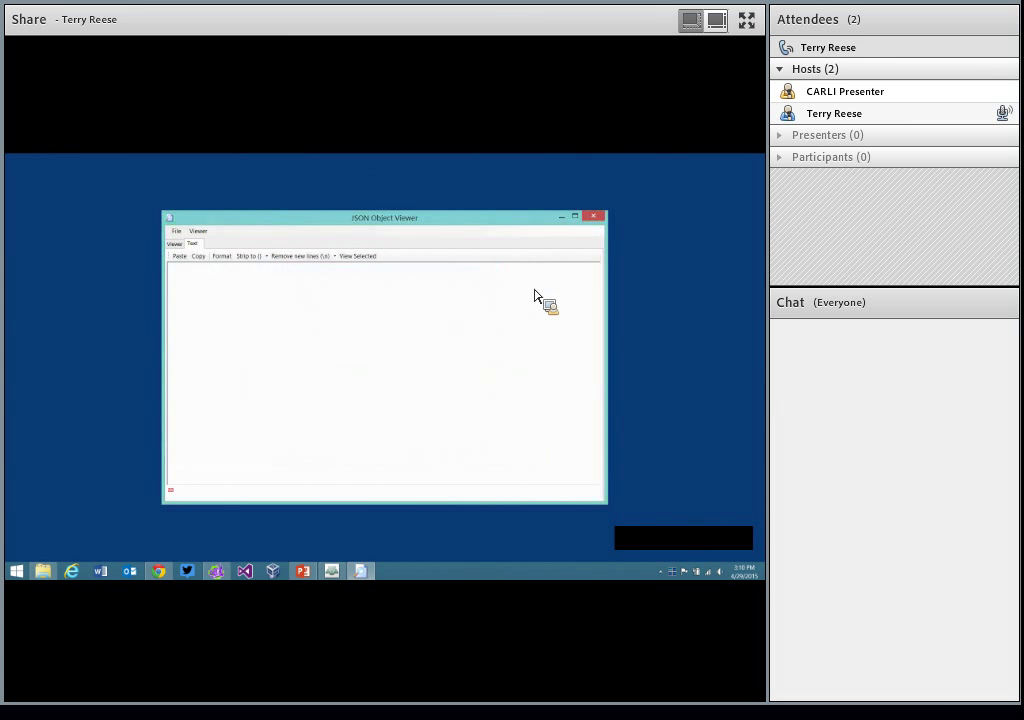
click(594, 216)
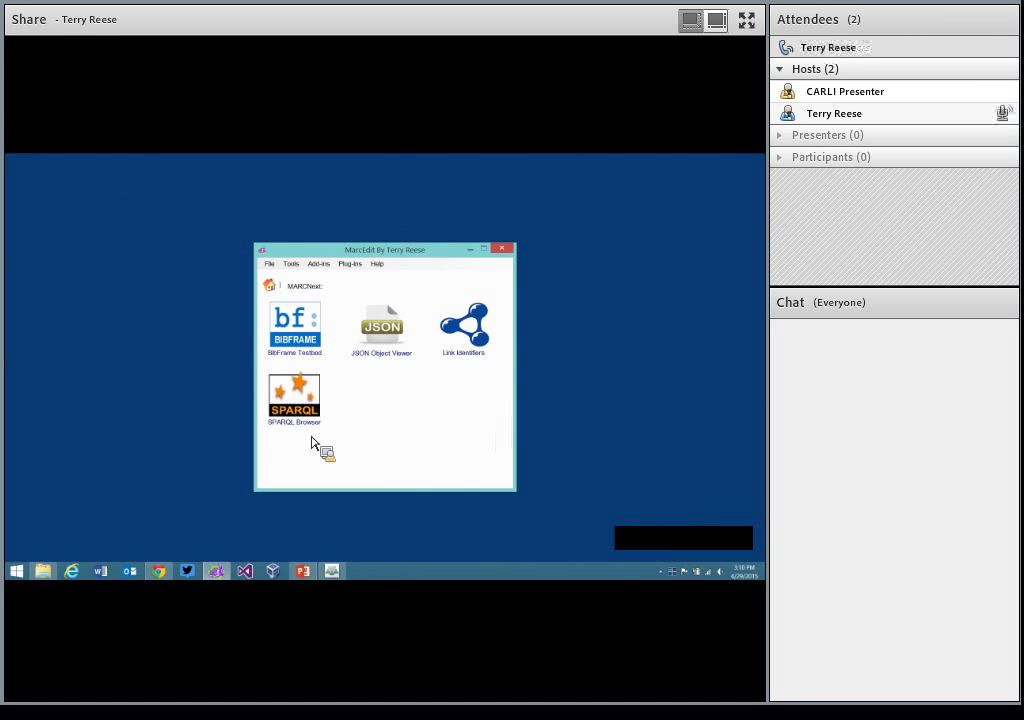
Switch to File Explorer and try to open bib-frame-json.json from the Desktop with WordPad
click(48, 571)
drag(365, 382, 302, 327)
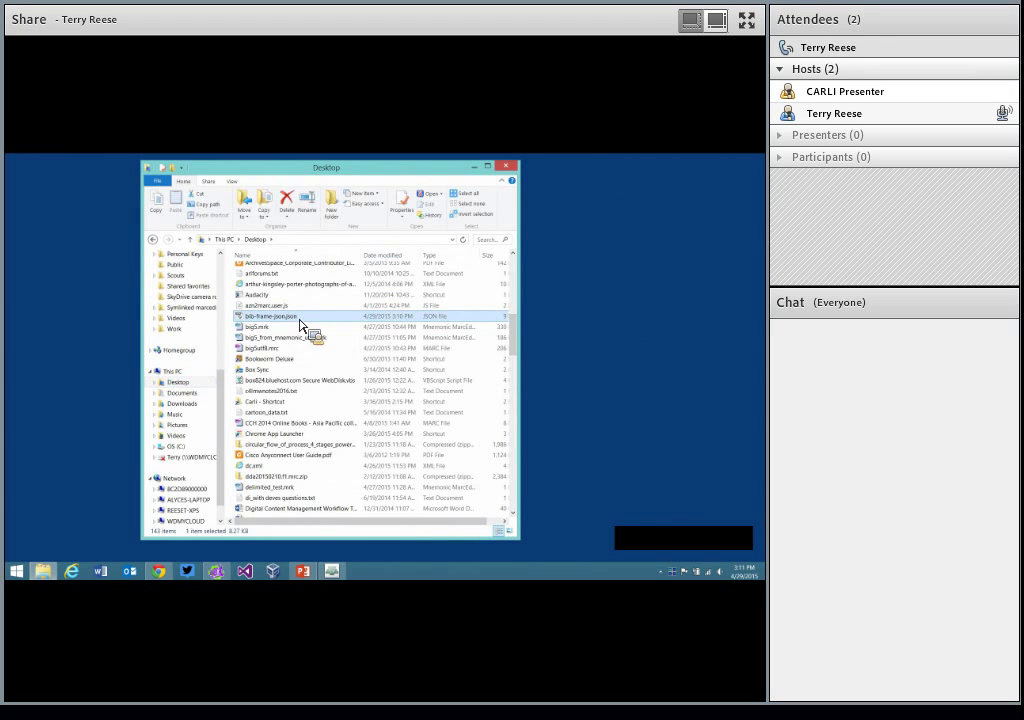
right_click(302, 327)
mouse_move(328, 345)
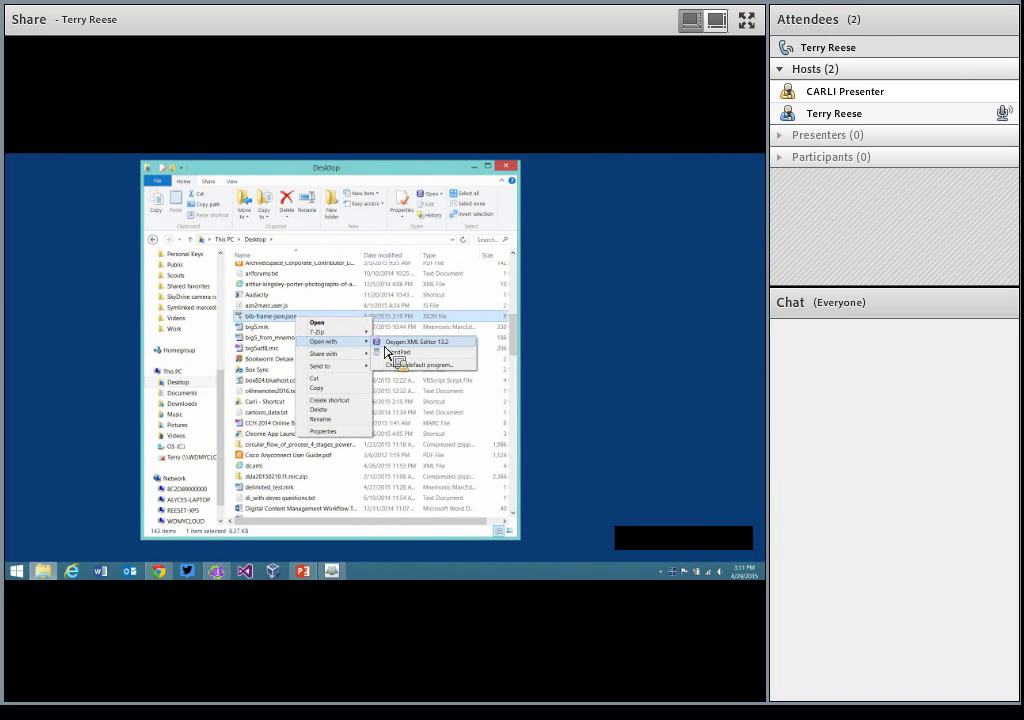
click(396, 352)
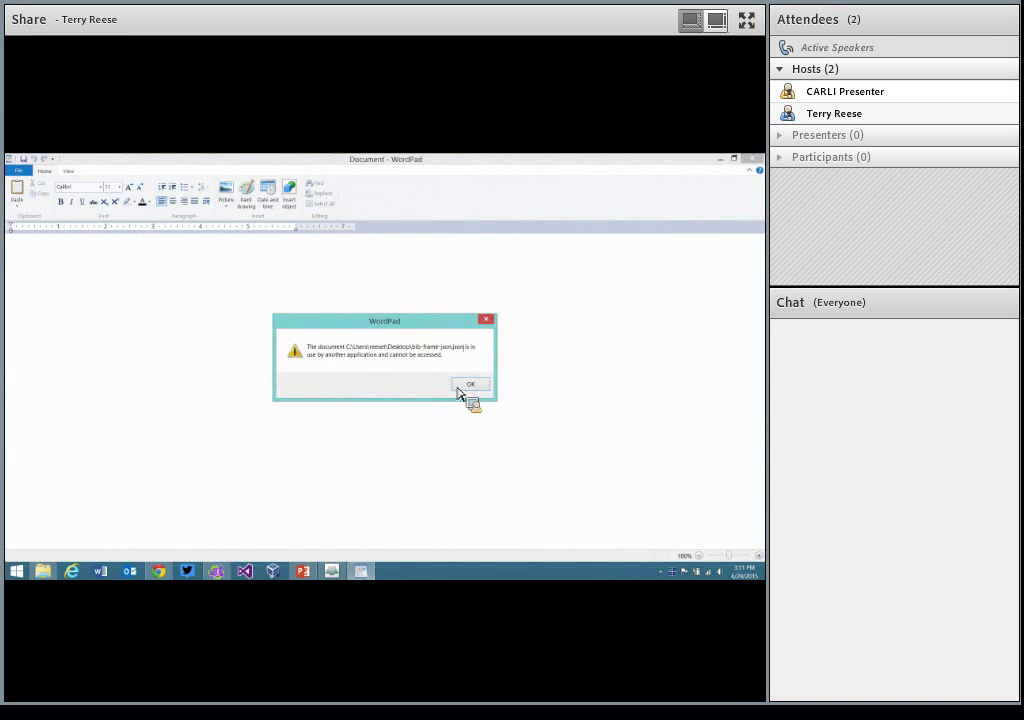
click(466, 388)
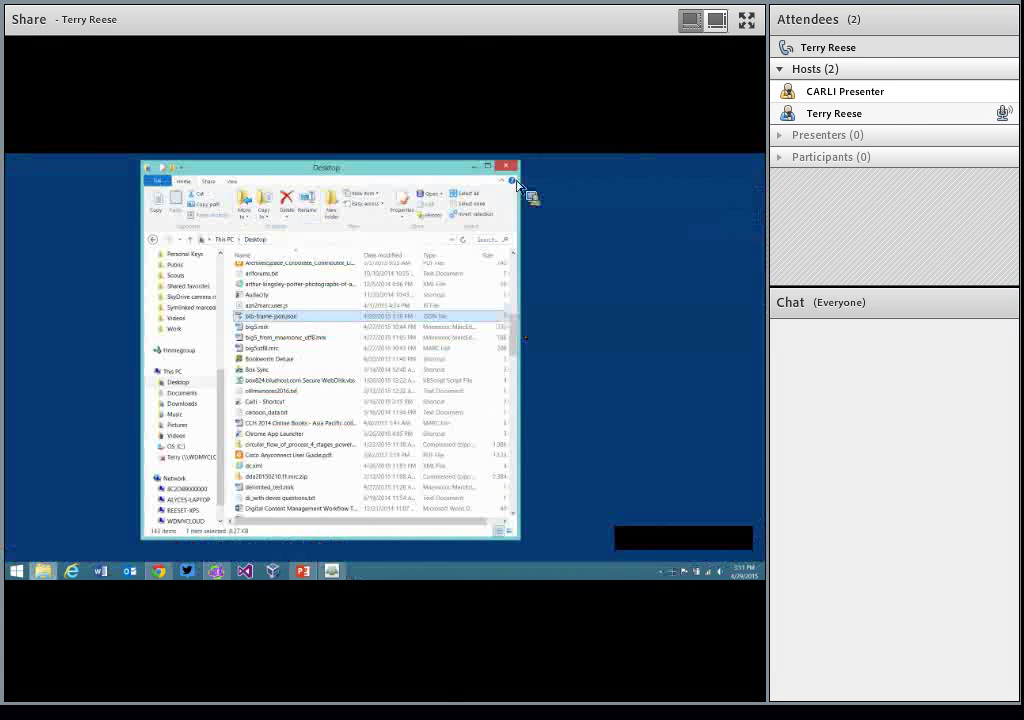
click(487, 166)
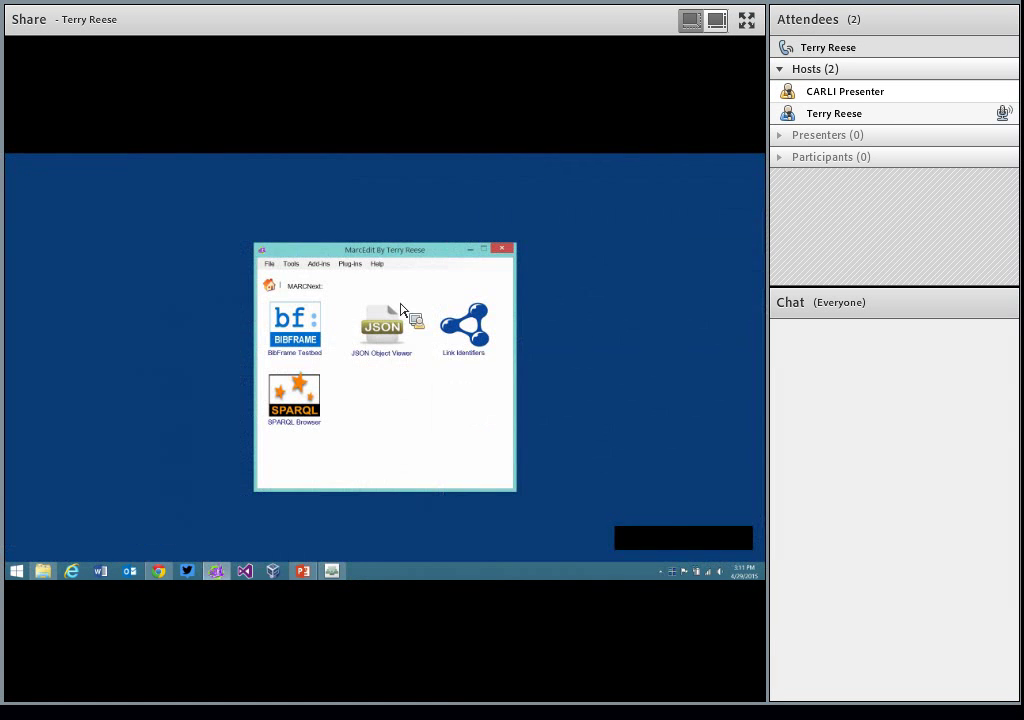
Restart MarcEdit and open the JSON Object Viewer from MARCNext
click(502, 249)
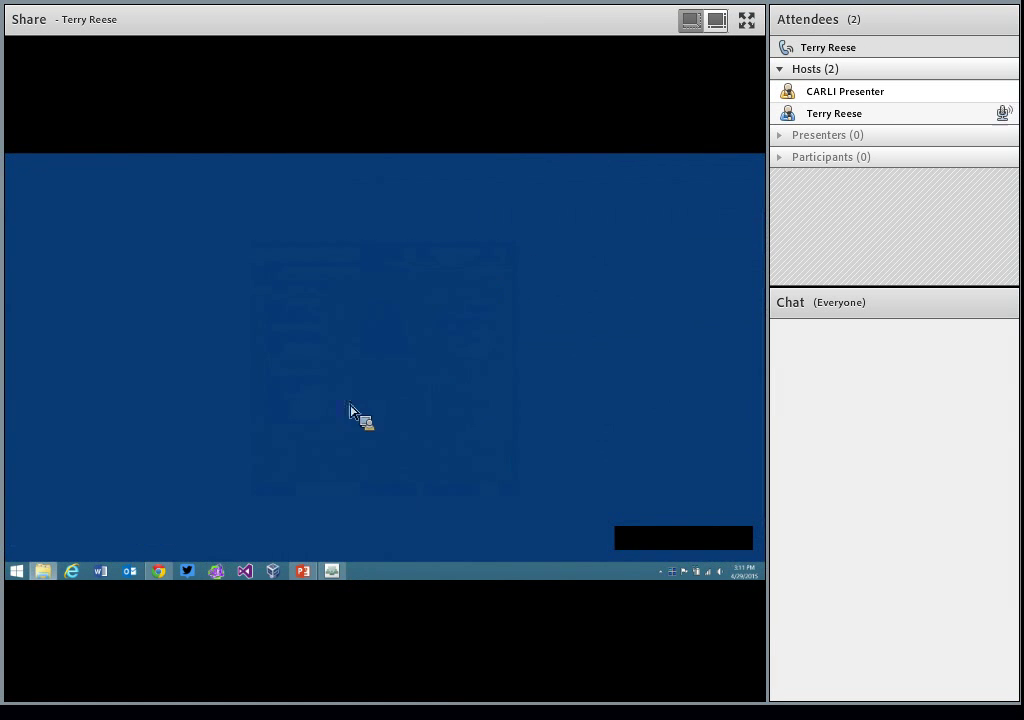
click(216, 572)
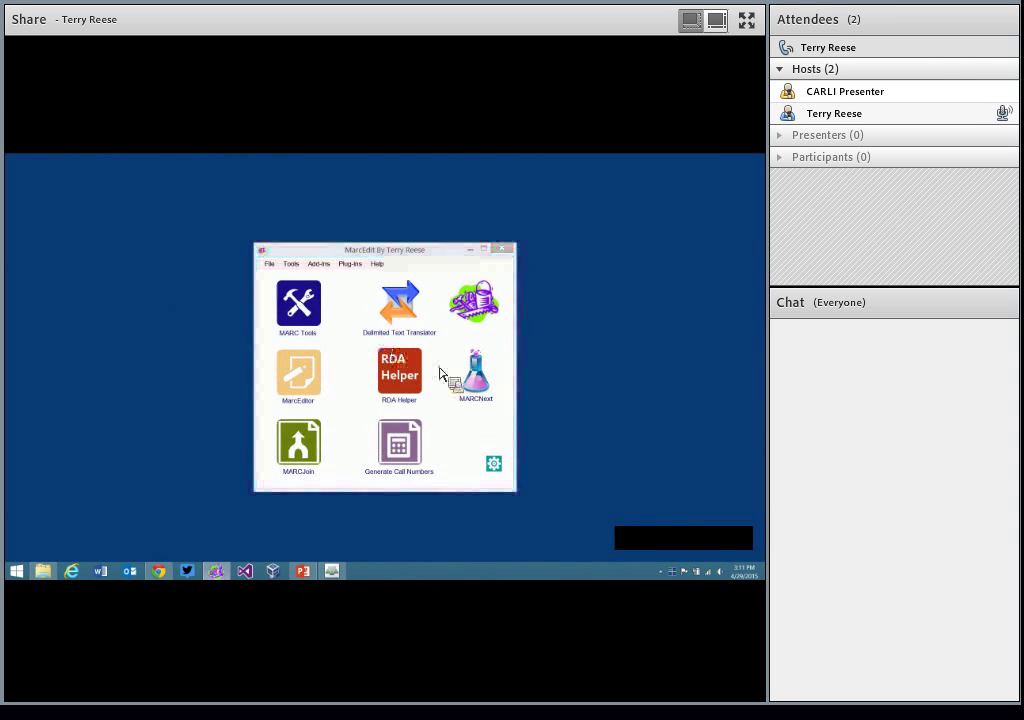
click(472, 378)
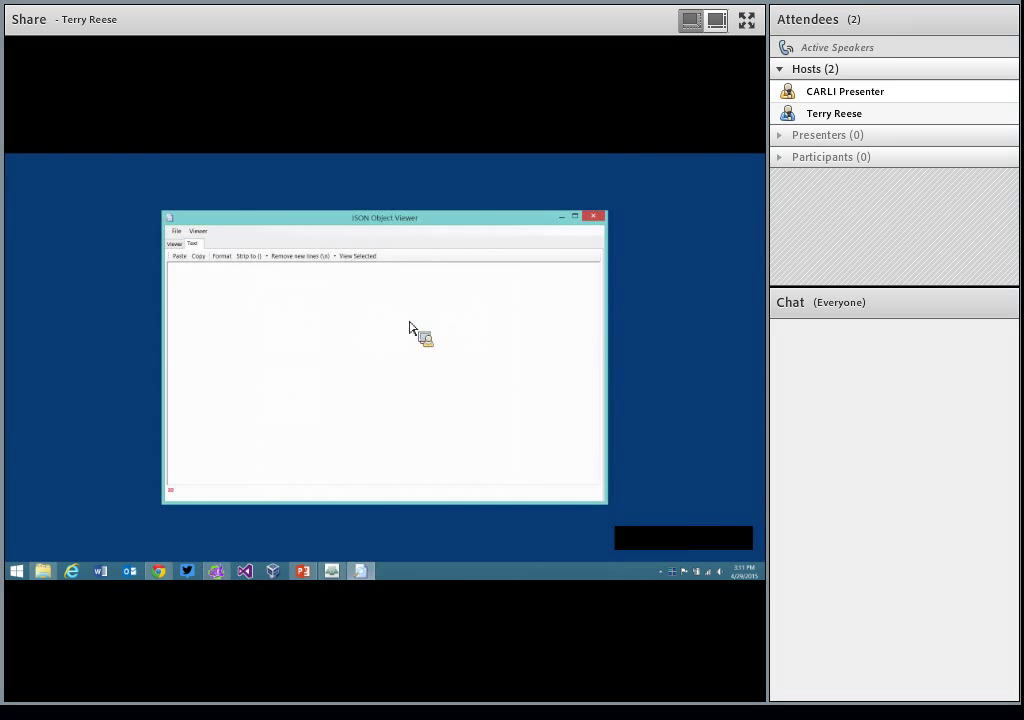
Try again to load bib-frame-json.json from the Desktop in the freshly opened JSON Object Viewer, and close the viewer
click(176, 231)
click(185, 242)
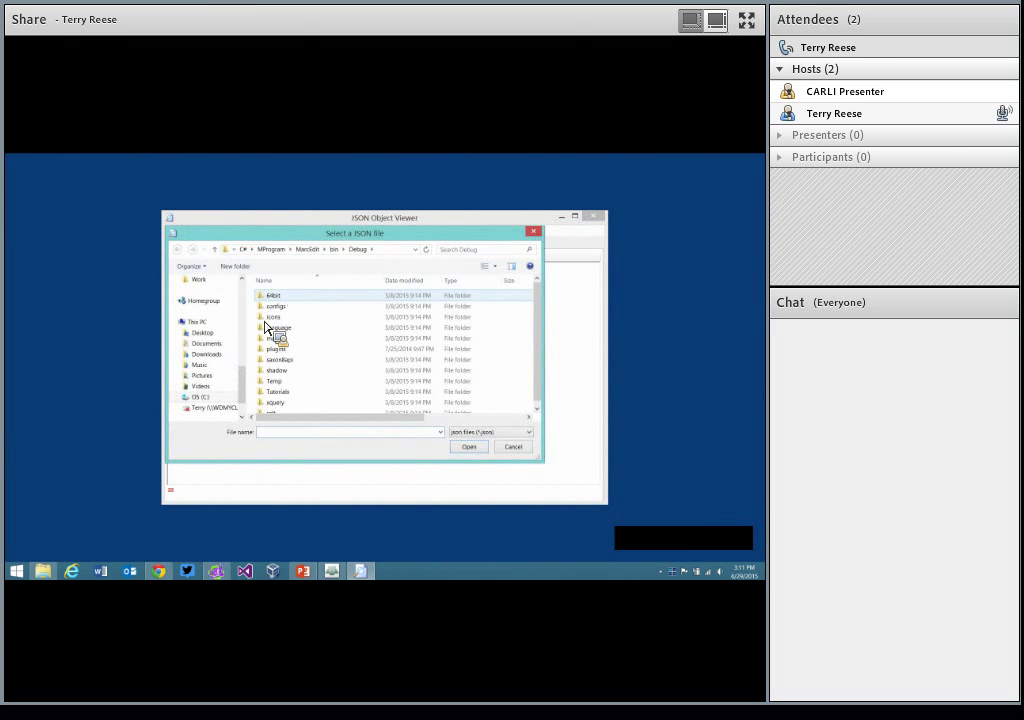
scroll(538, 318, down, 3)
drag(543, 318, 547, 347)
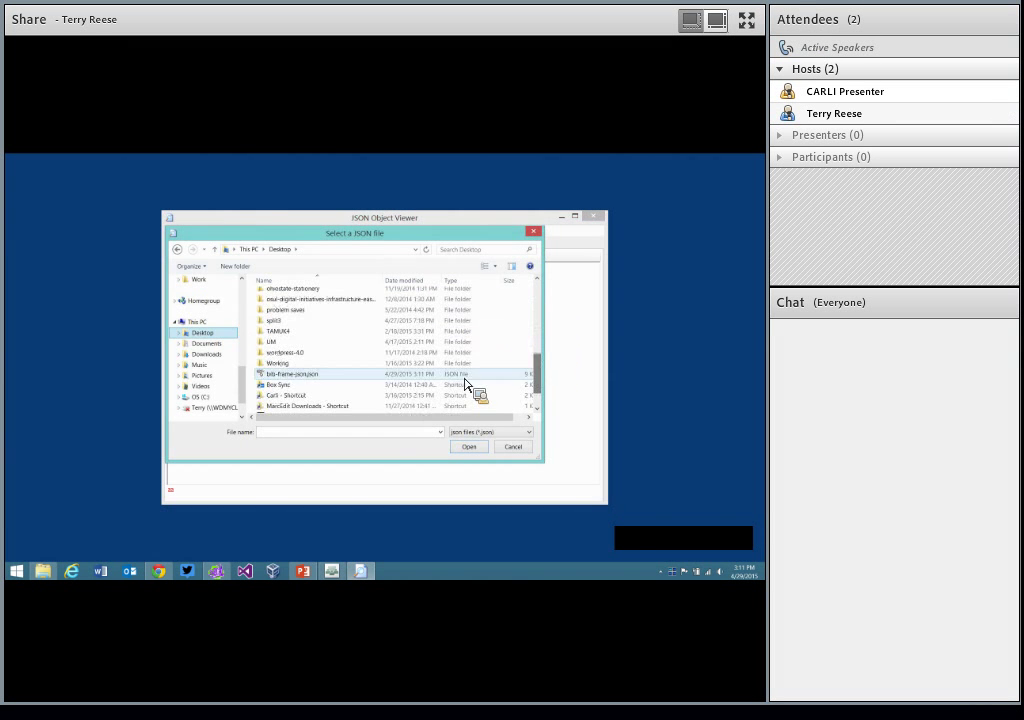
double_click(334, 386)
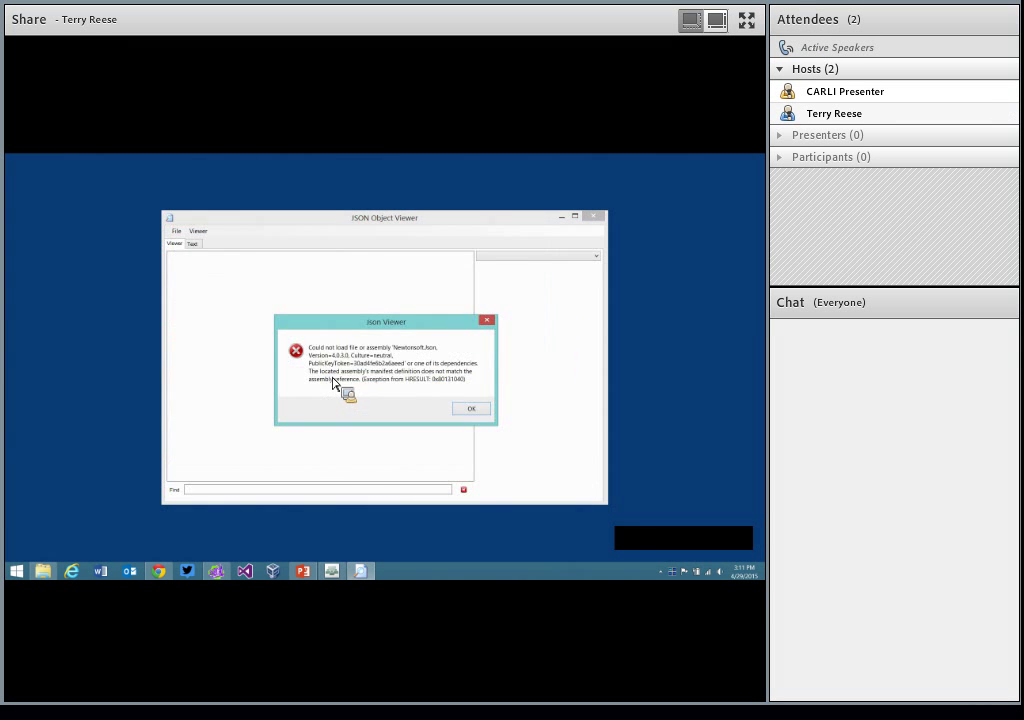
click(469, 411)
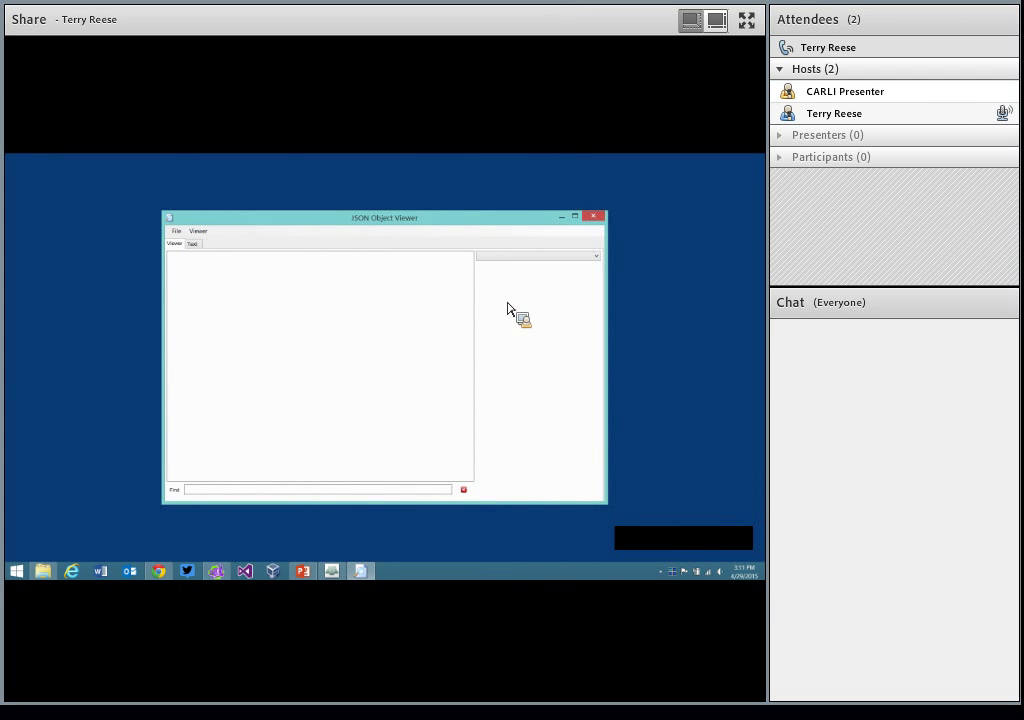
click(594, 216)
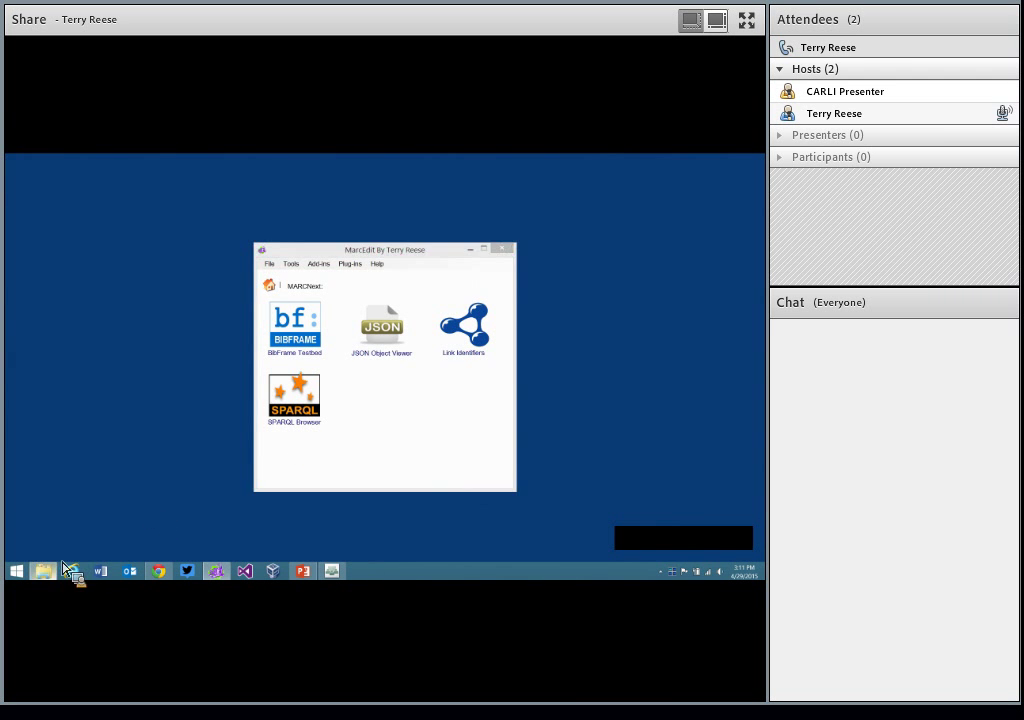
Switch to File Explorer, open bib-frame-json.json from the Desktop in WordPad, and reduce its maximized window to a smaller, repositioned one
click(43, 571)
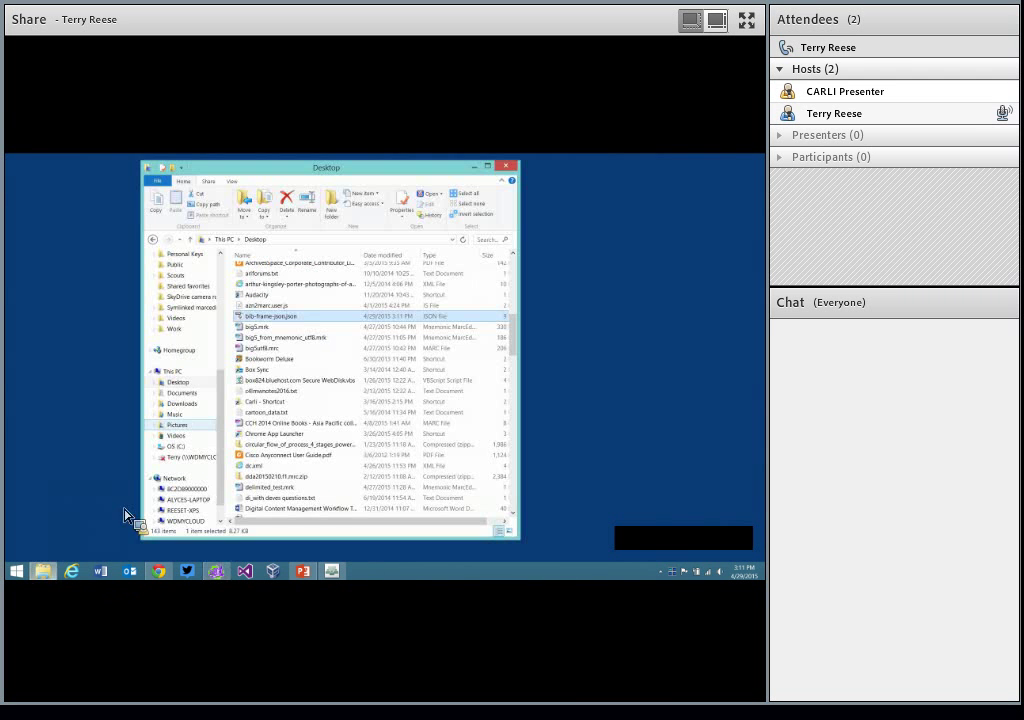
right_click(285, 319)
mouse_move(330, 347)
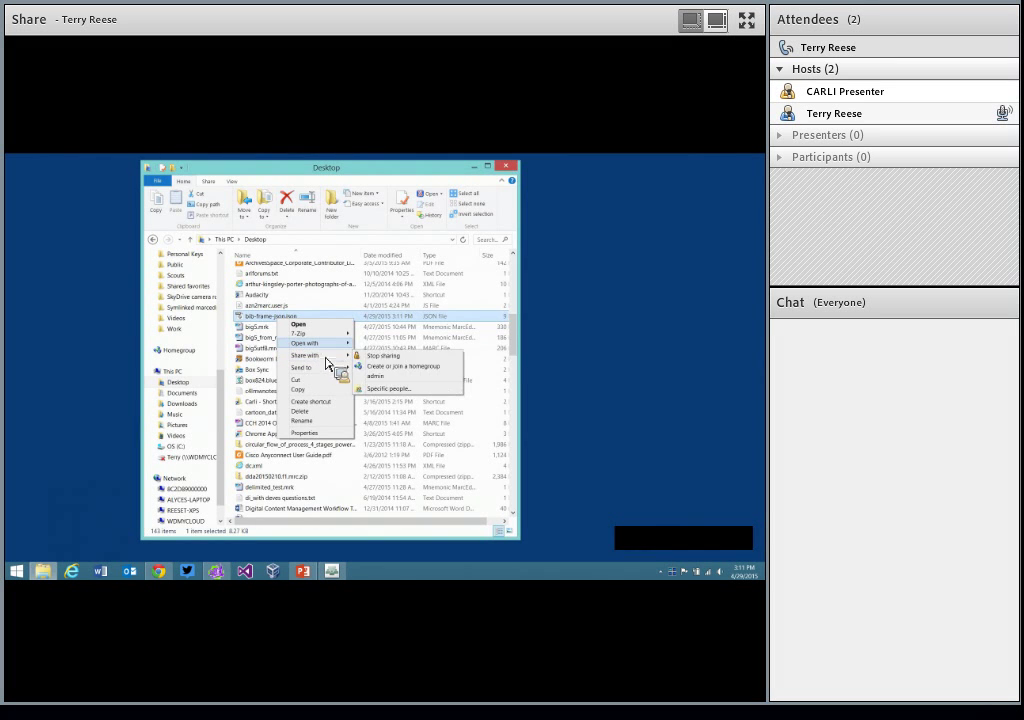
click(378, 355)
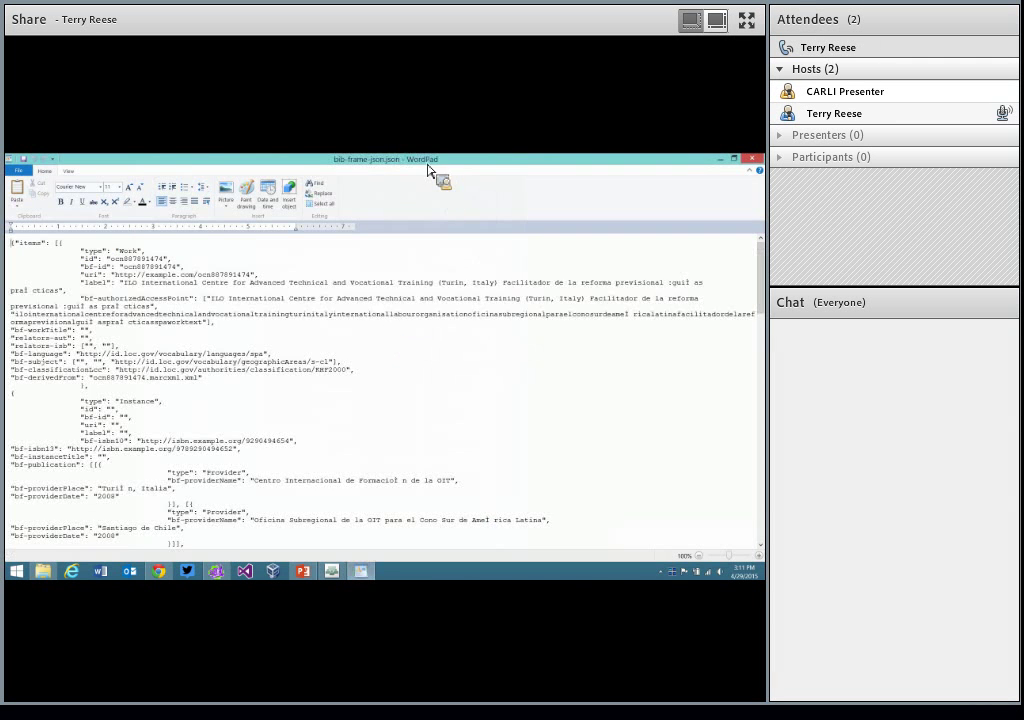
double_click(436, 163)
drag(270, 169, 418, 207)
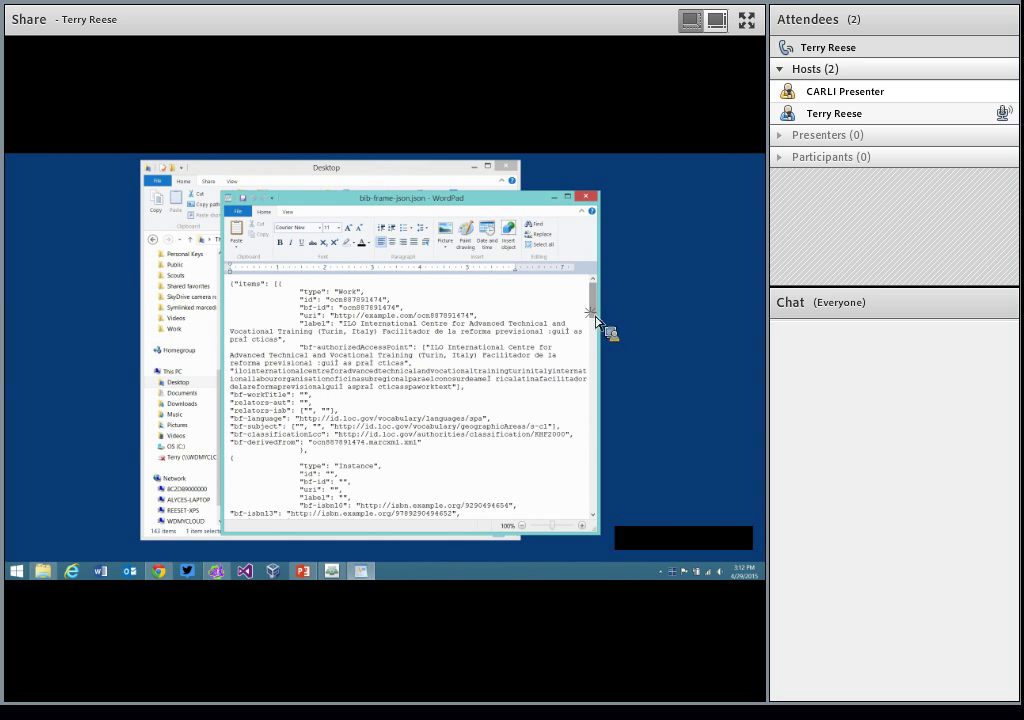
Look through the BibFrame JSON output in WordPad, and close both WordPad and the Desktop folder
scroll(594, 316, down, 5)
scroll(599, 325, up, 5)
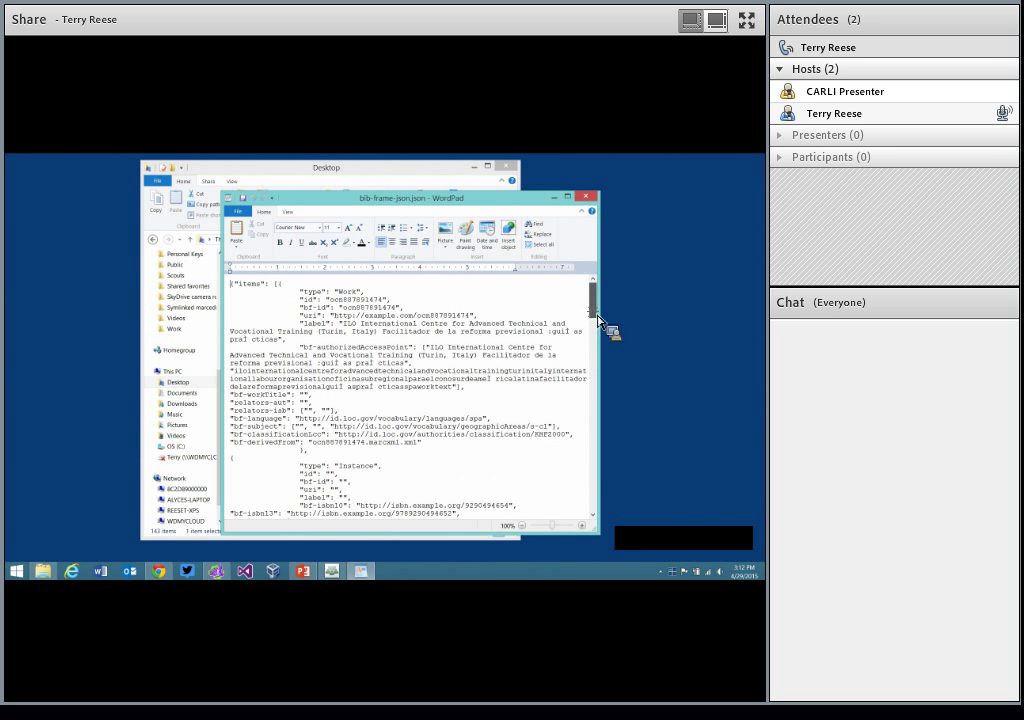
click(593, 198)
click(509, 167)
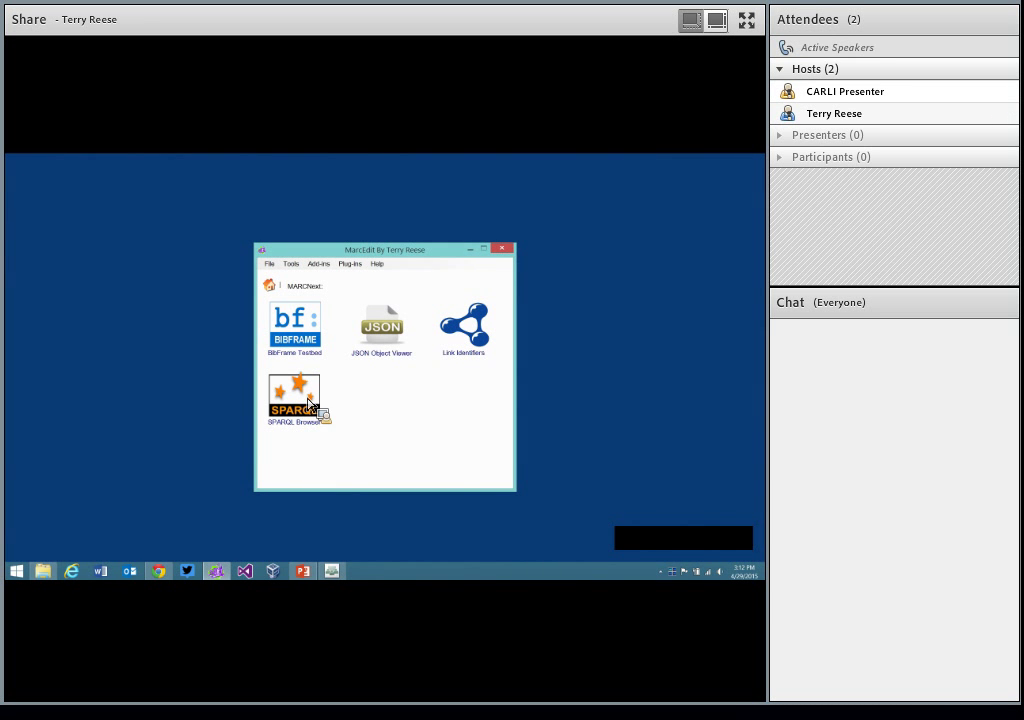
Open the recent file rda_test.mrk in MarcEditor and highlight the subject text "Three-dimensional display systems." in the first record's 650 field
click(272, 288)
click(276, 292)
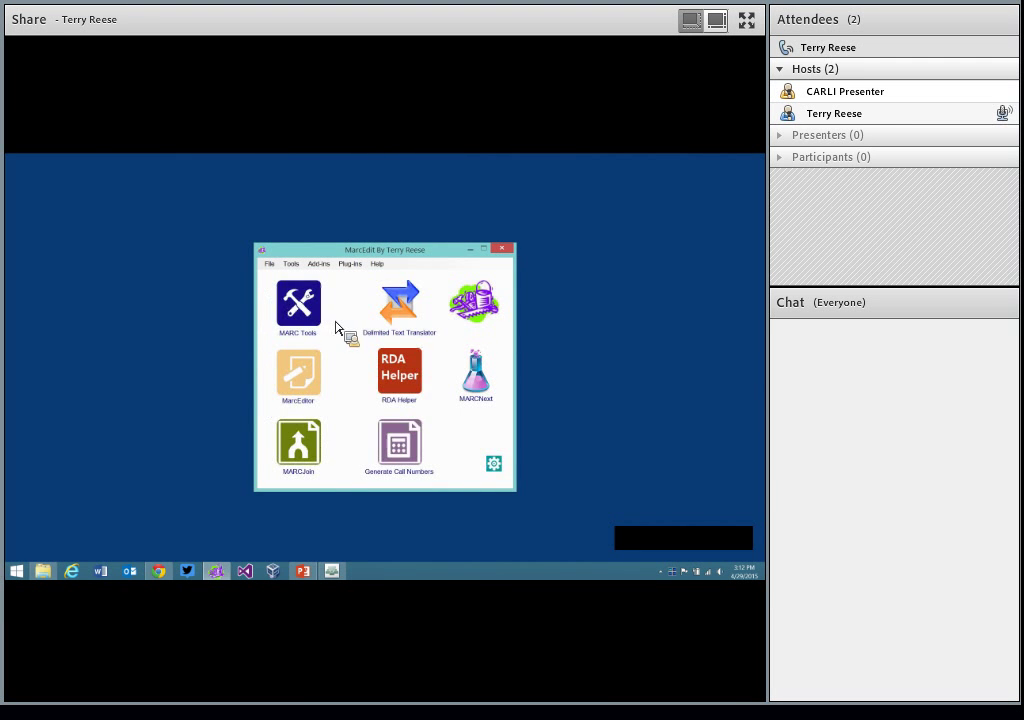
click(450, 313)
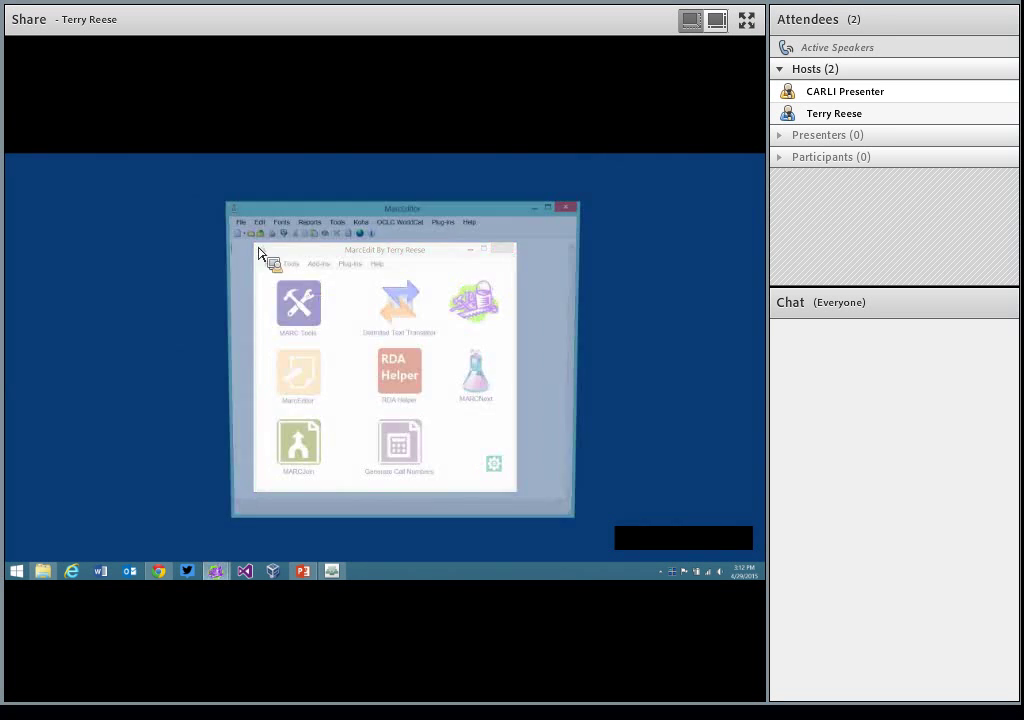
click(237, 220)
mouse_move(282, 270)
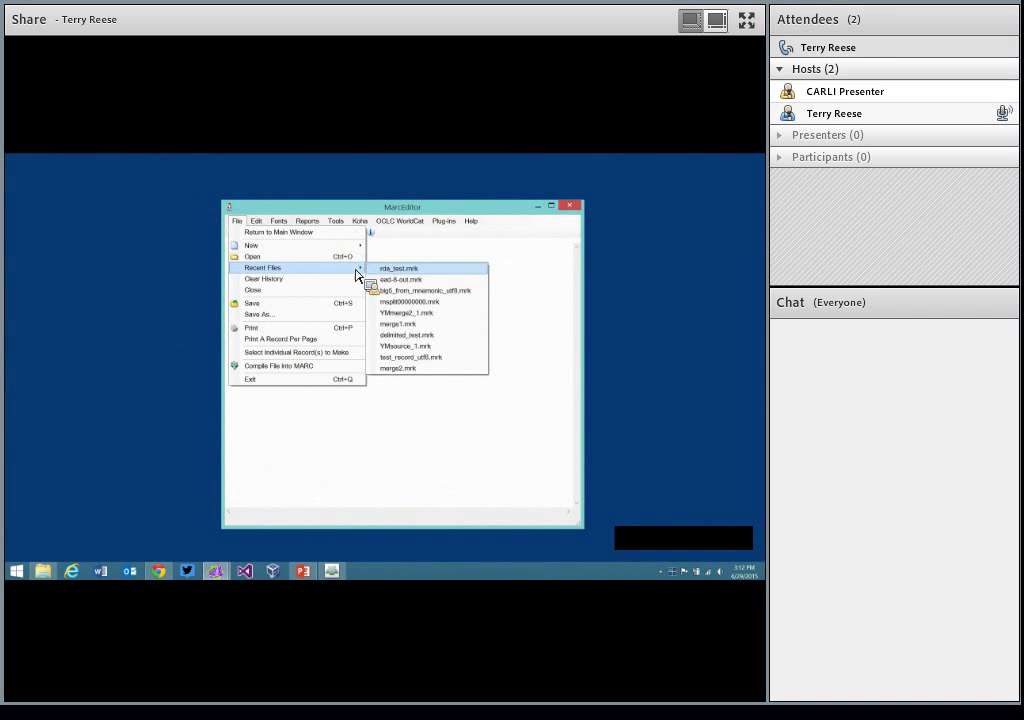
click(392, 268)
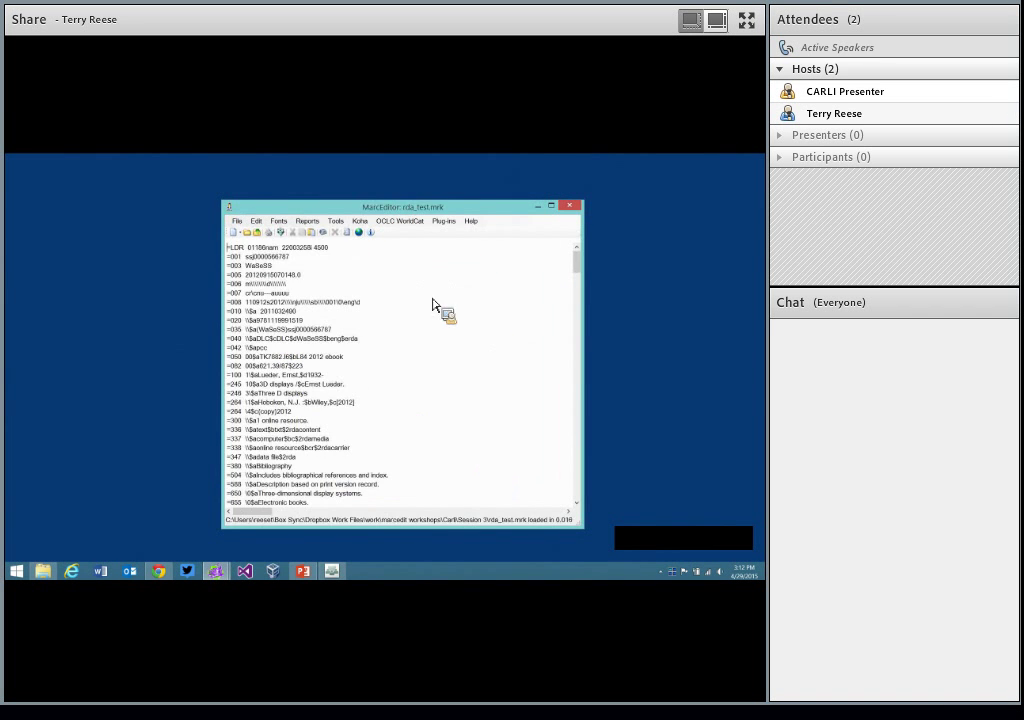
drag(578, 270, 585, 281)
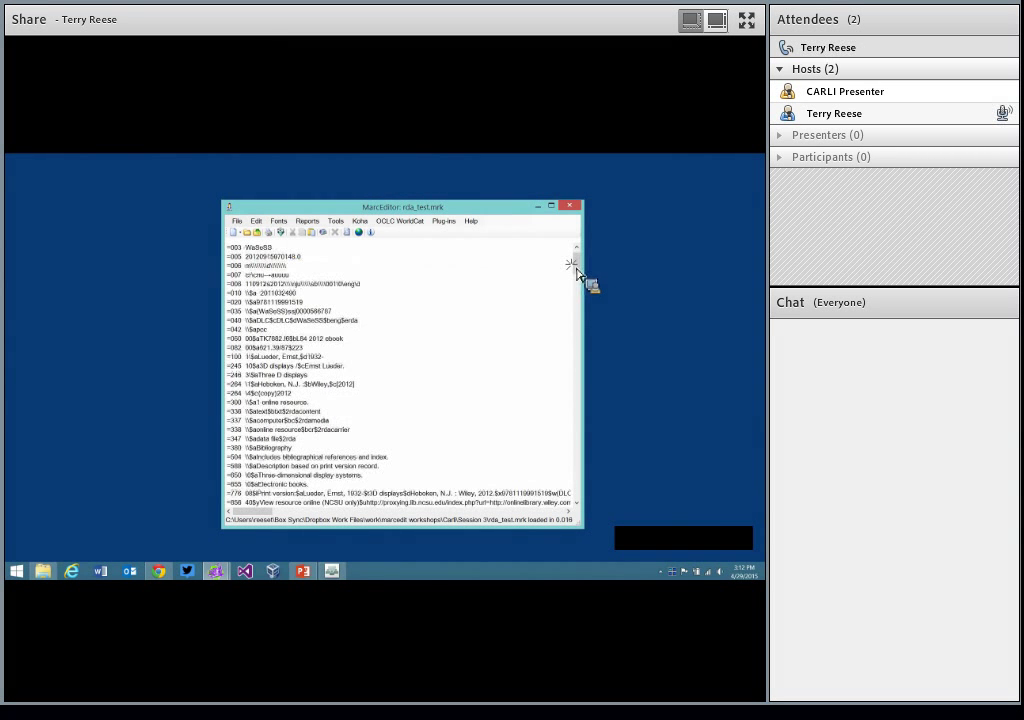
drag(324, 357, 368, 483)
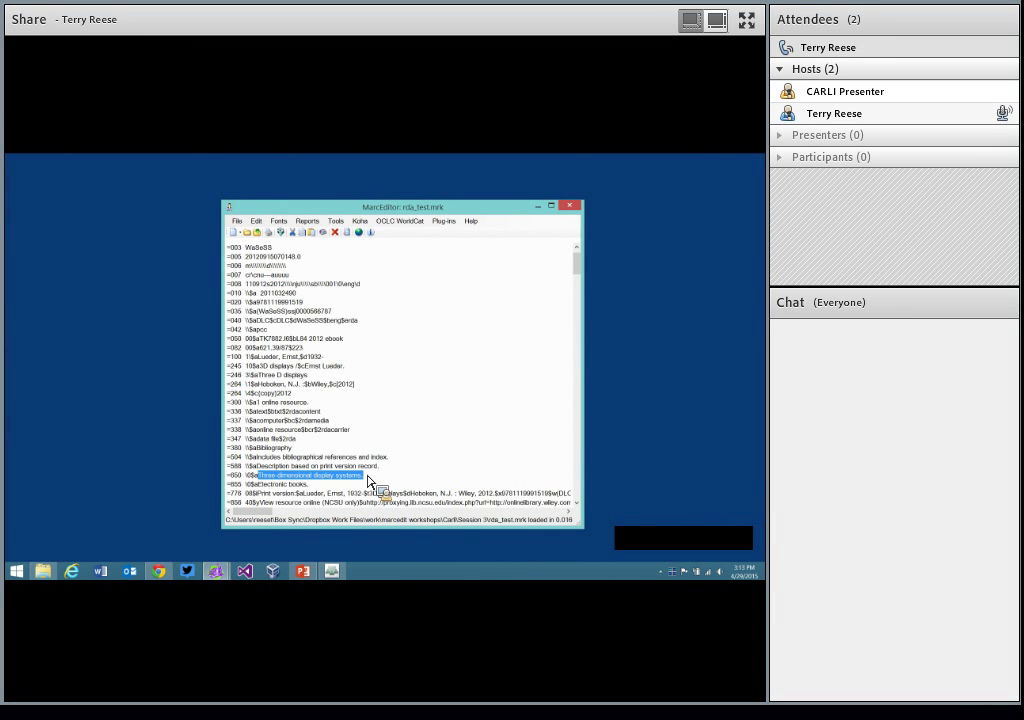
Open Link Identifiers from MARCNext, enable AutoDetect Subject ID and OCLC VIAF, and disable the U.S. Library of Congress service
drag(369, 482, 478, 376)
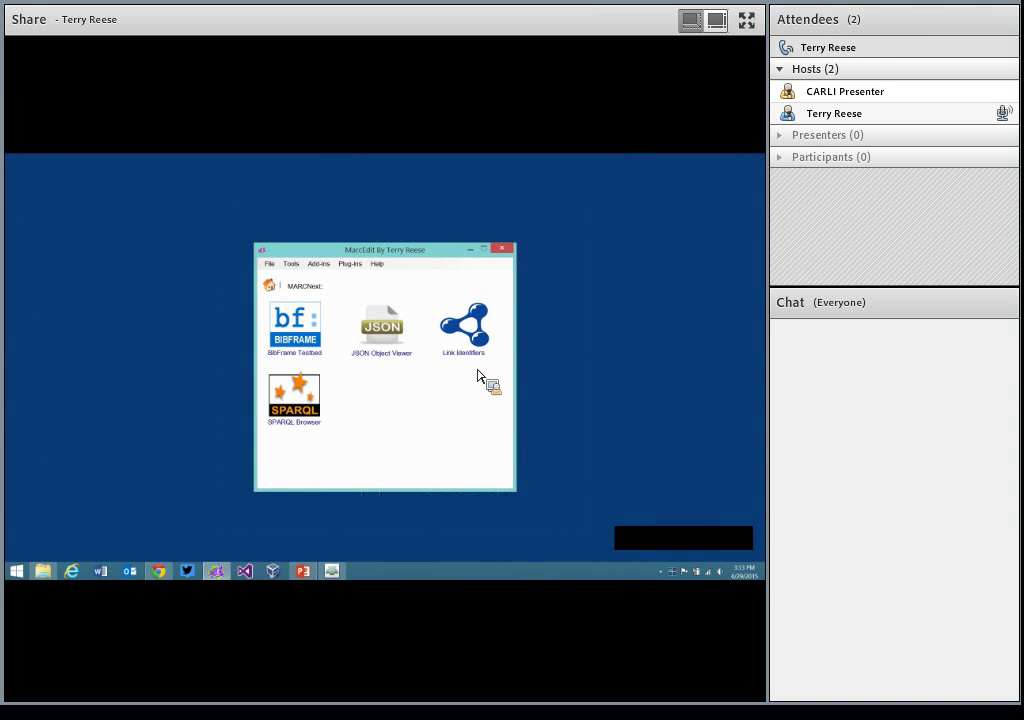
click(474, 354)
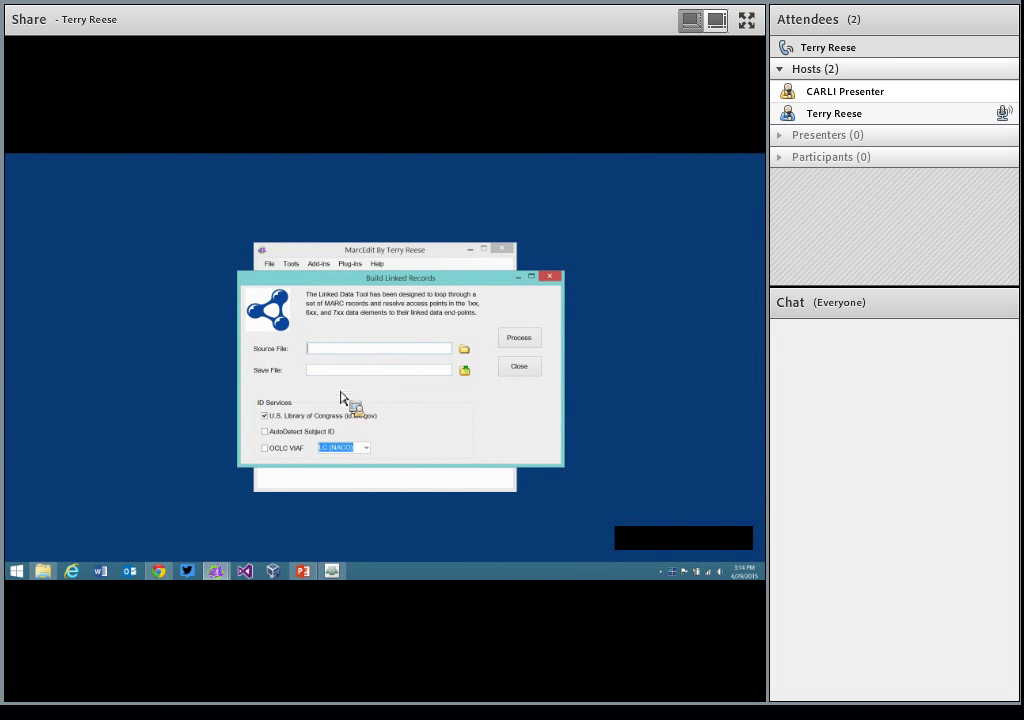
click(285, 436)
click(266, 449)
click(266, 416)
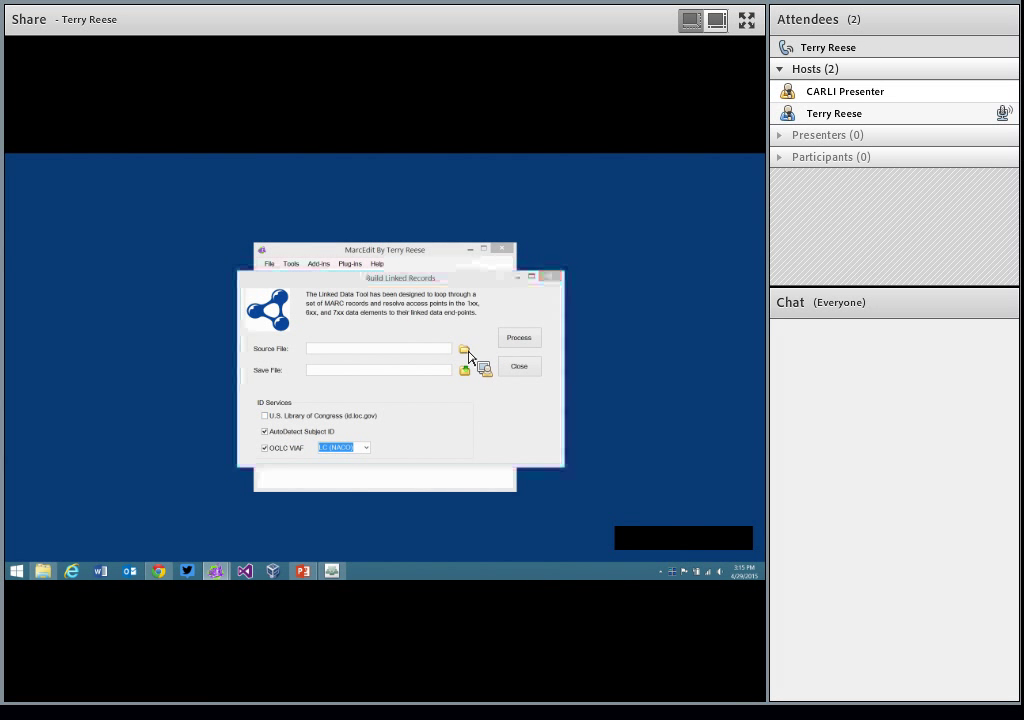
Build linked records from msplit00000000.mrc in the Session 3 folder, saving the output there as linked_data
click(465, 350)
drag(367, 404, 381, 363)
double_click(380, 356)
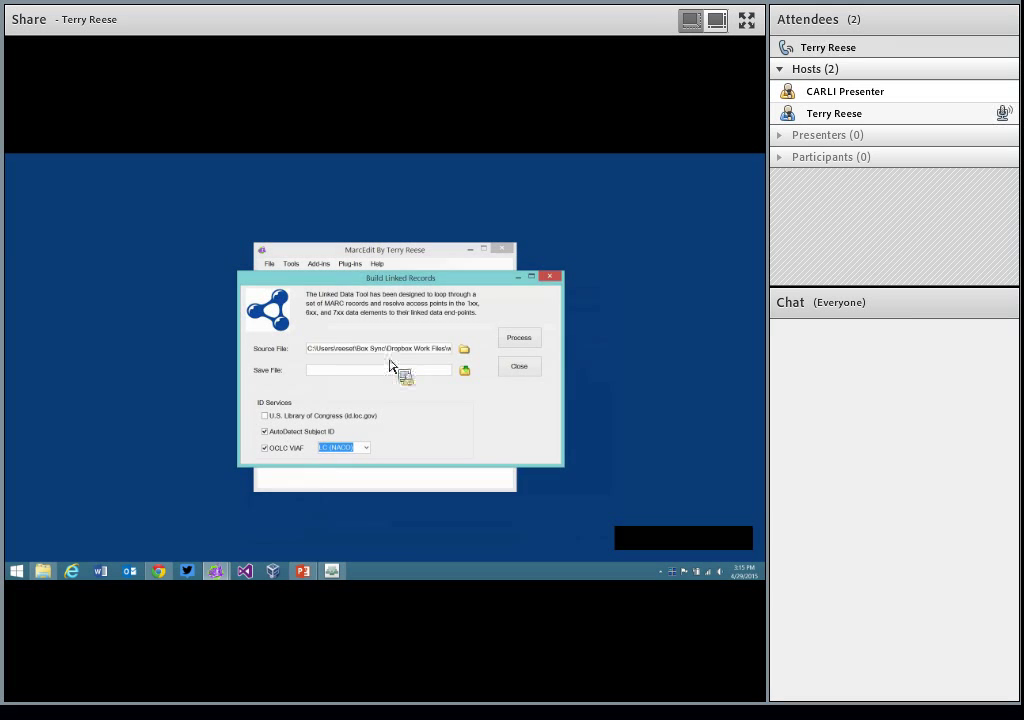
click(467, 372)
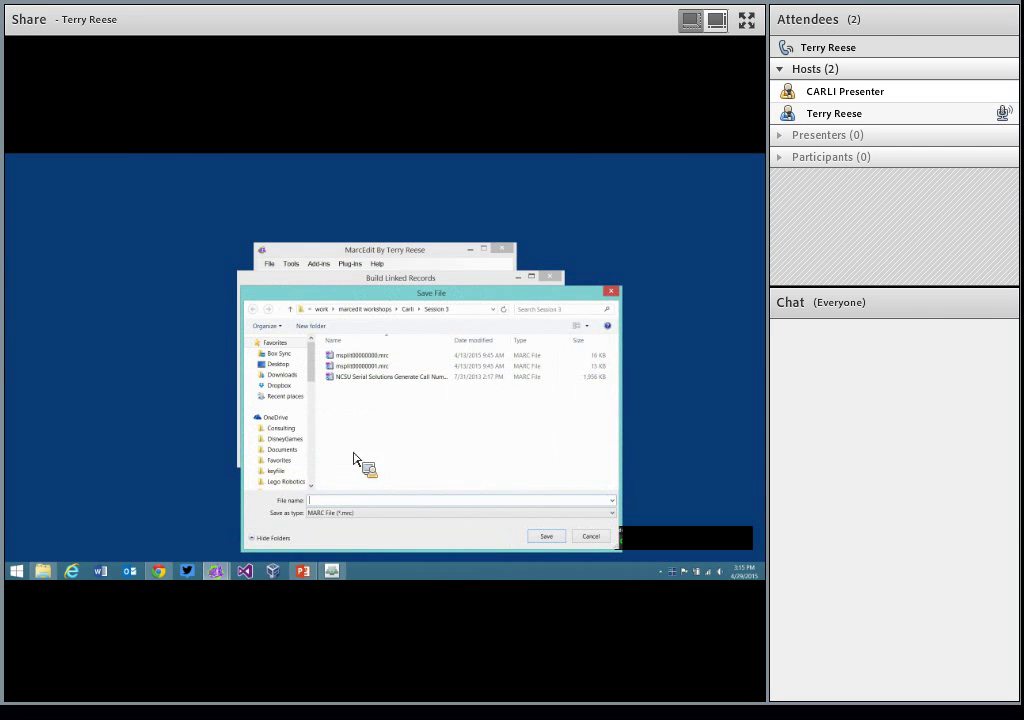
text(linked_data)
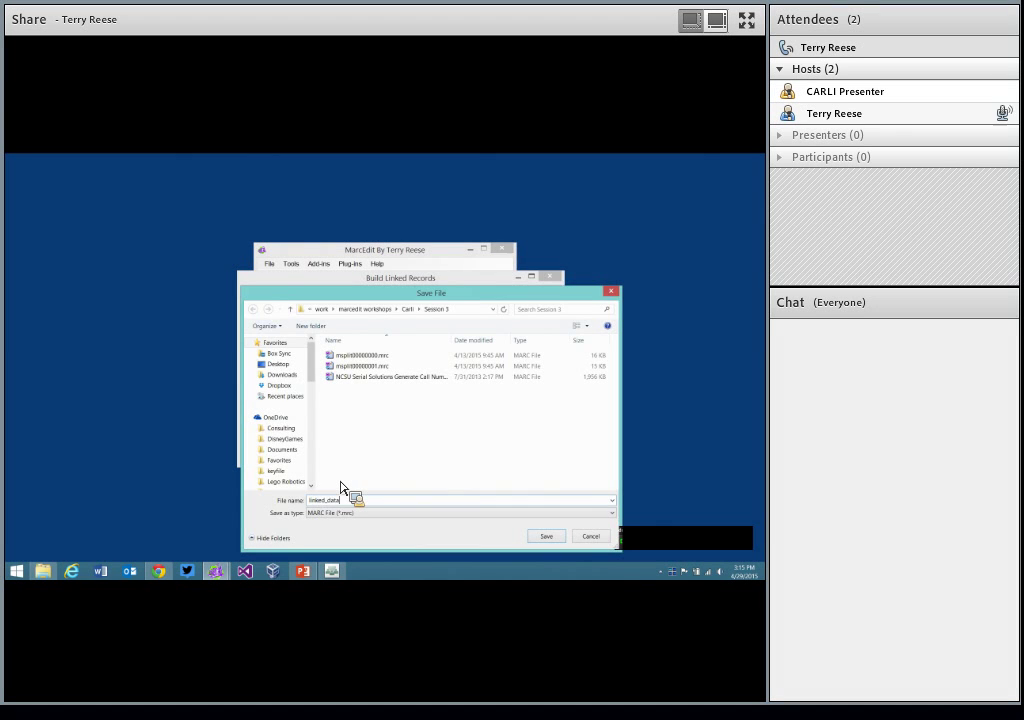
key(Return)
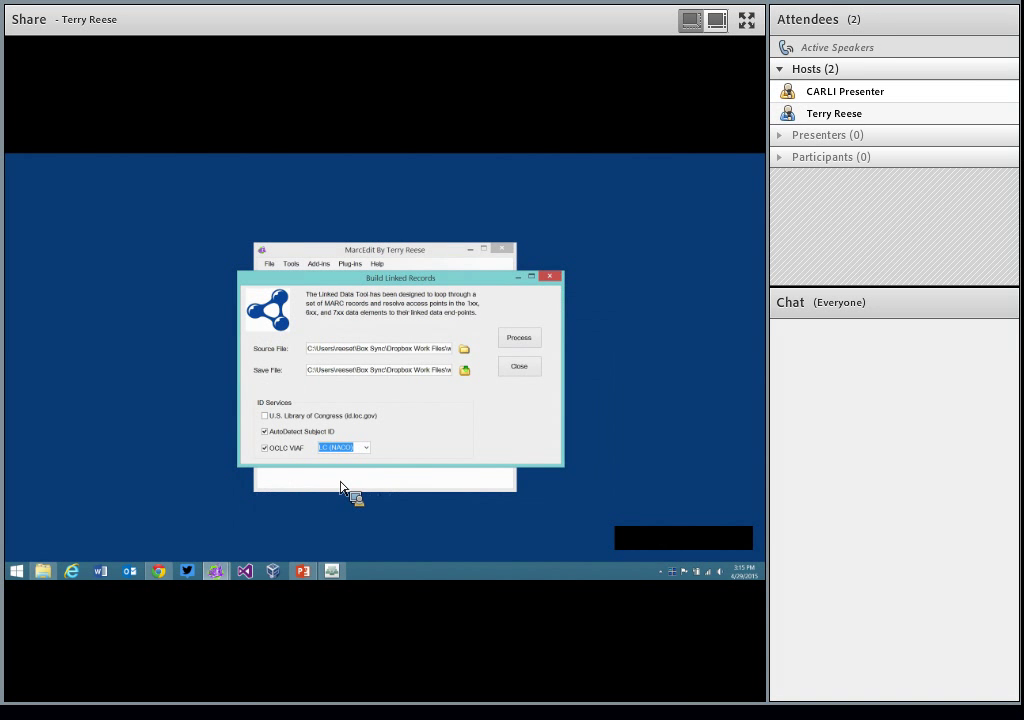
click(517, 340)
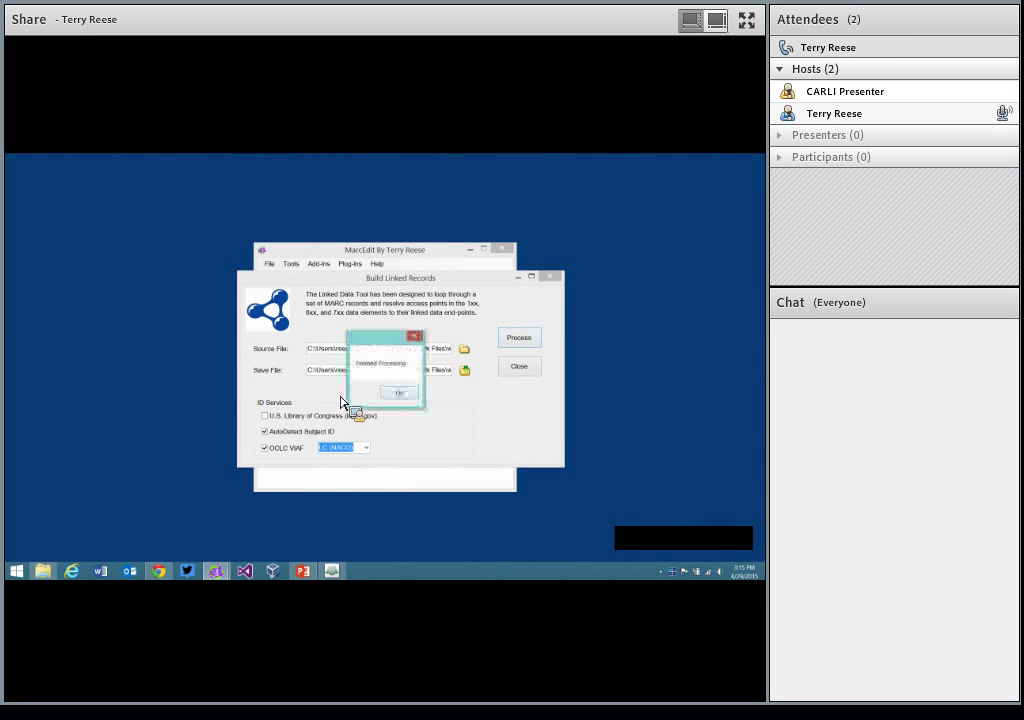
click(396, 395)
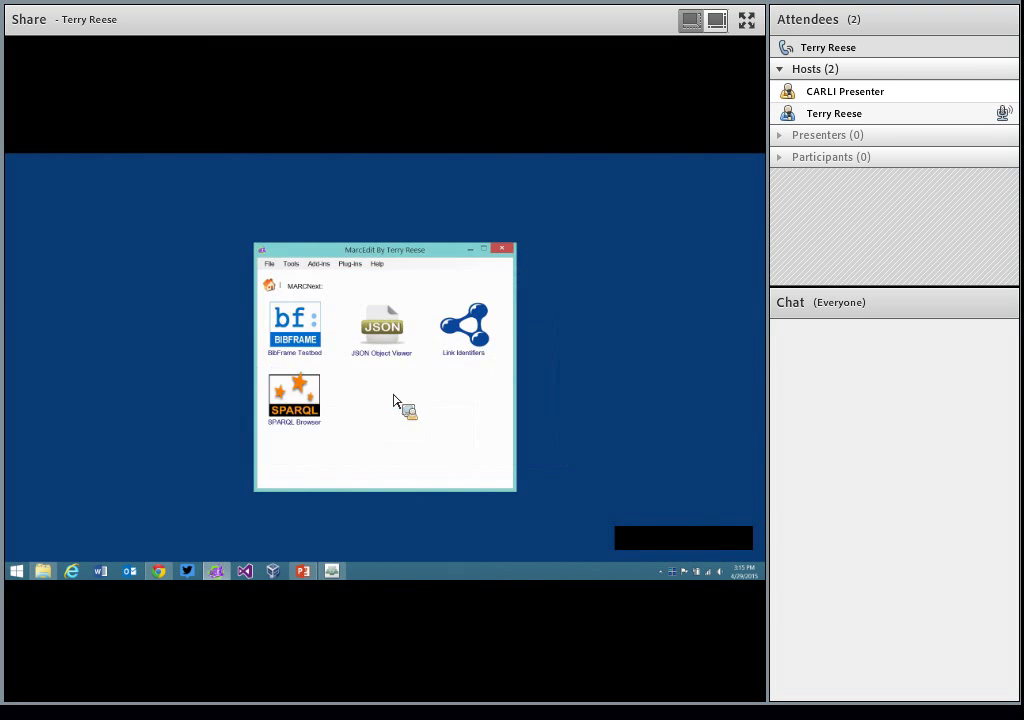
Convert linked_data.mrc to linked_data.mrk with MarcBreaker in MARC Tools, and open the resulting records for editing
click(273, 287)
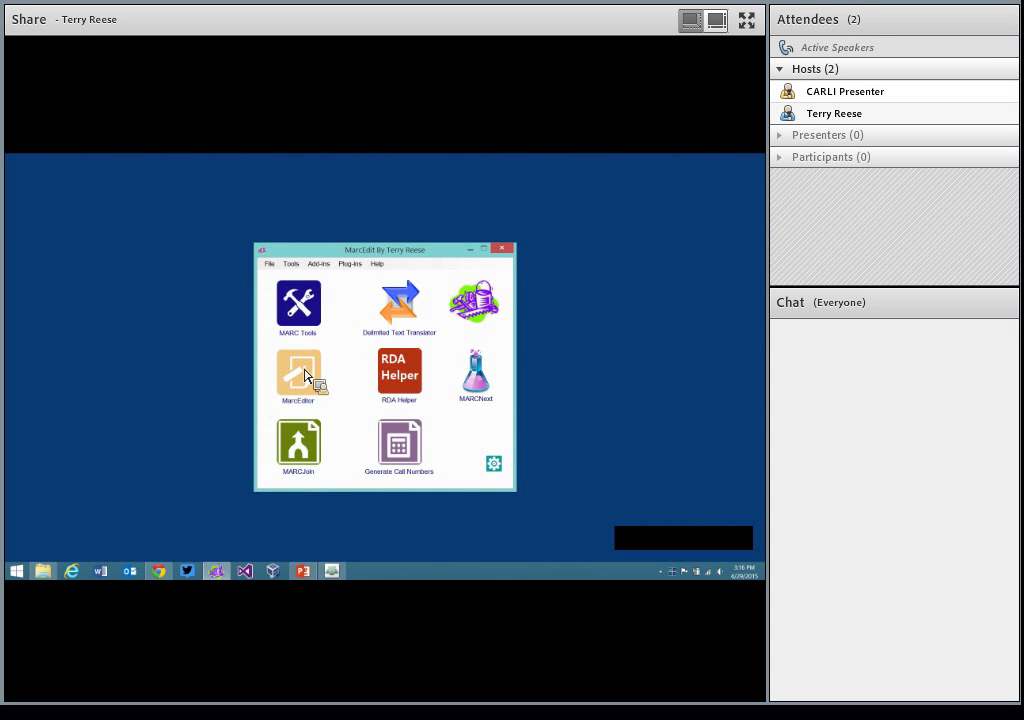
click(315, 328)
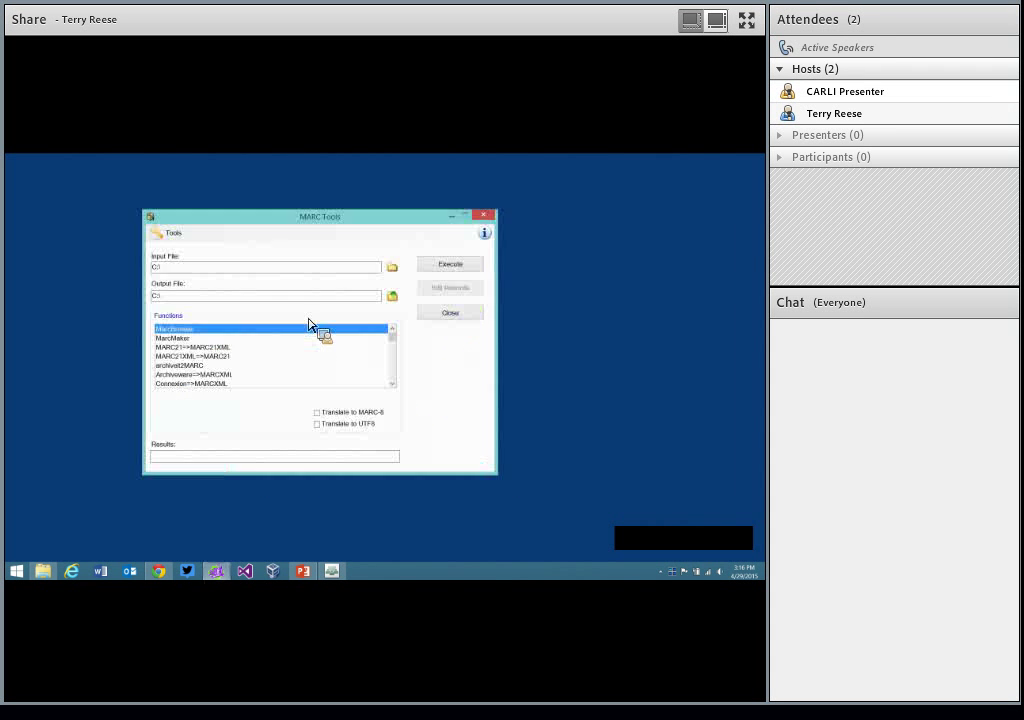
click(392, 268)
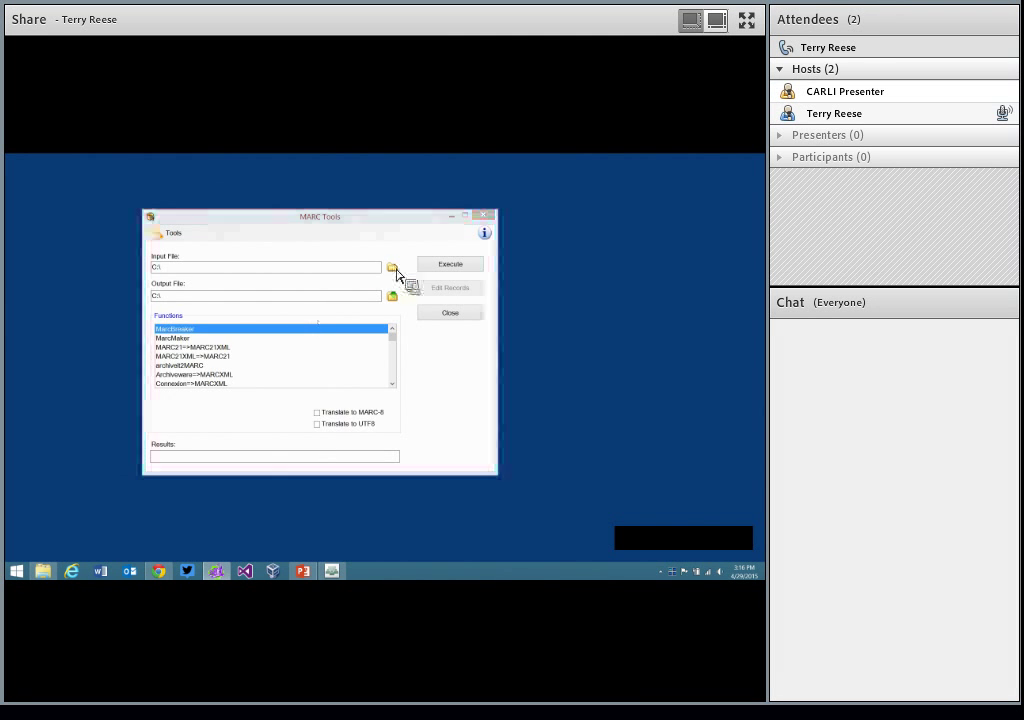
double_click(290, 314)
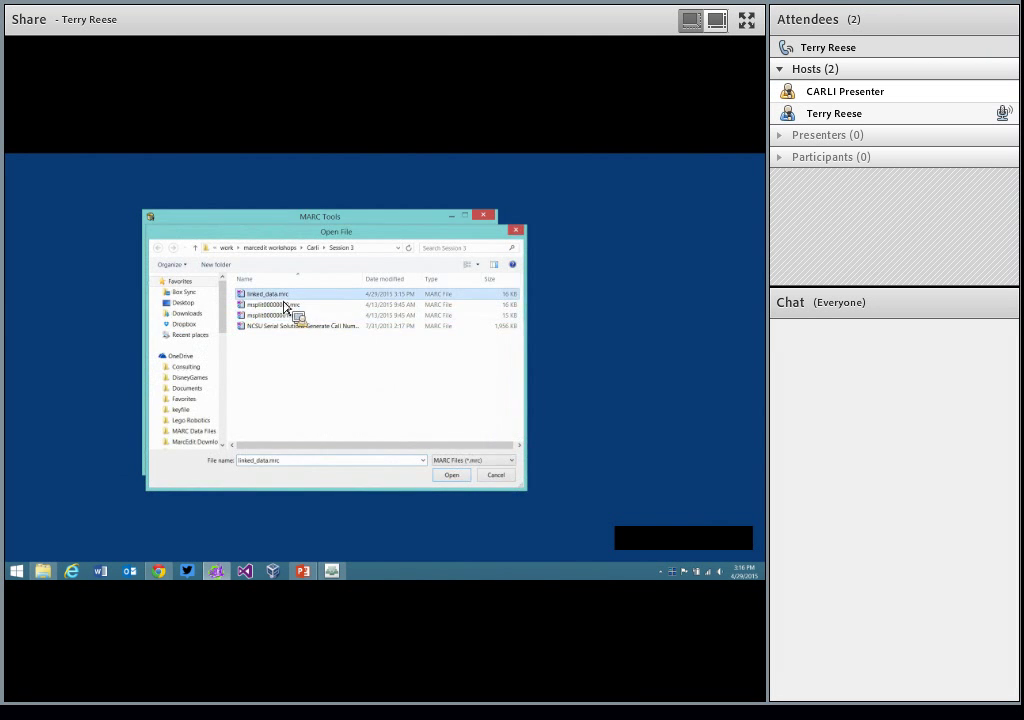
click(392, 296)
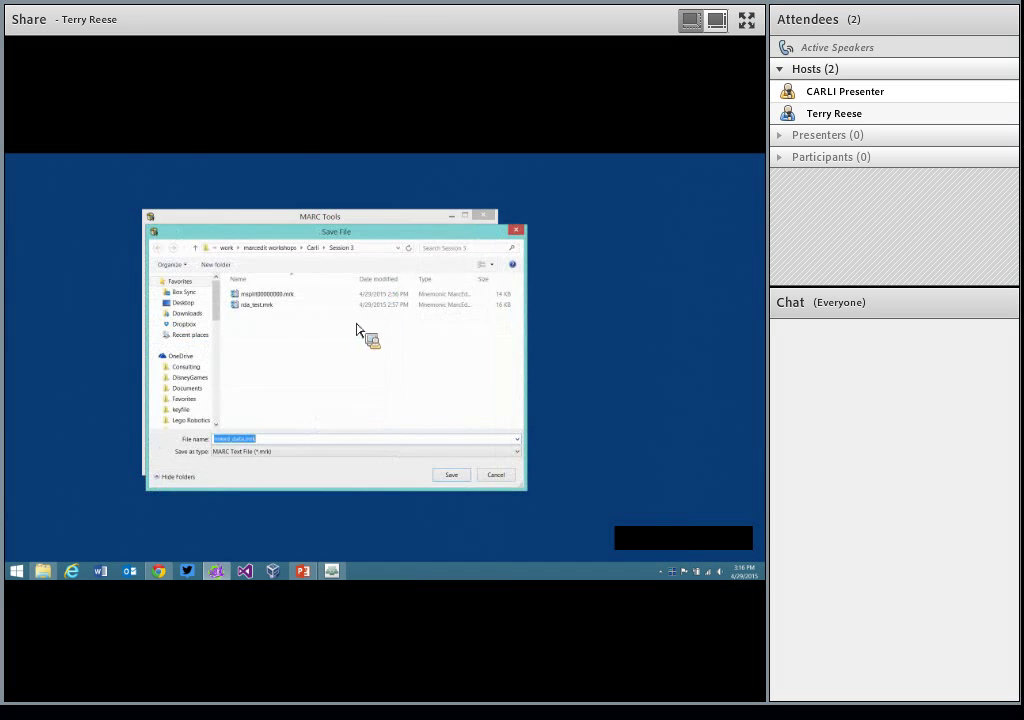
click(445, 477)
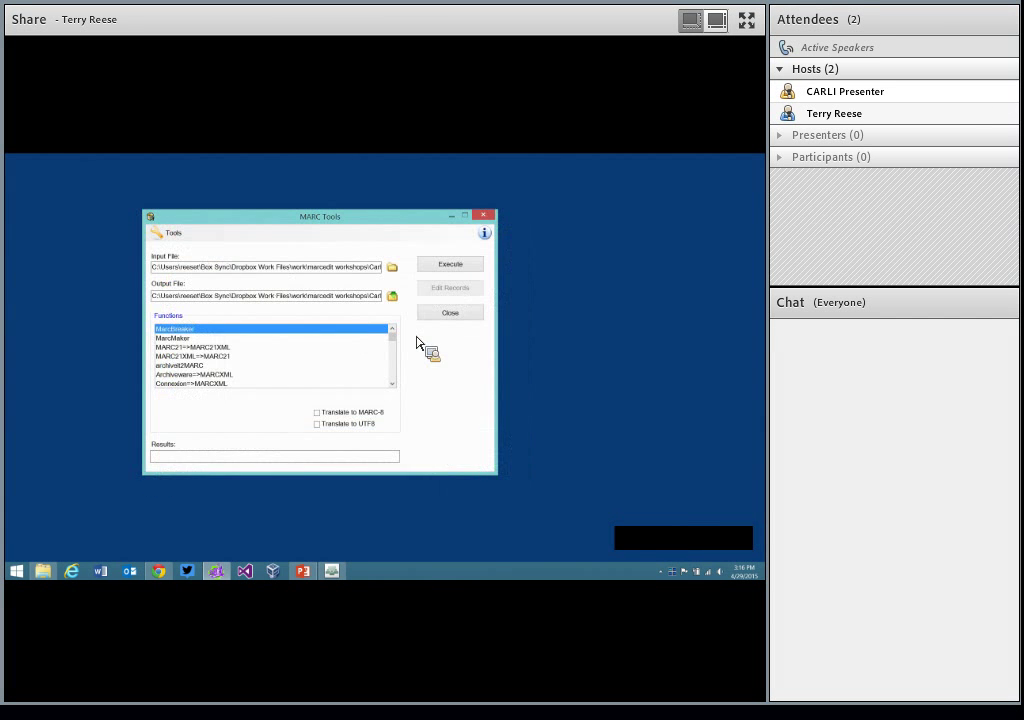
click(437, 266)
click(441, 290)
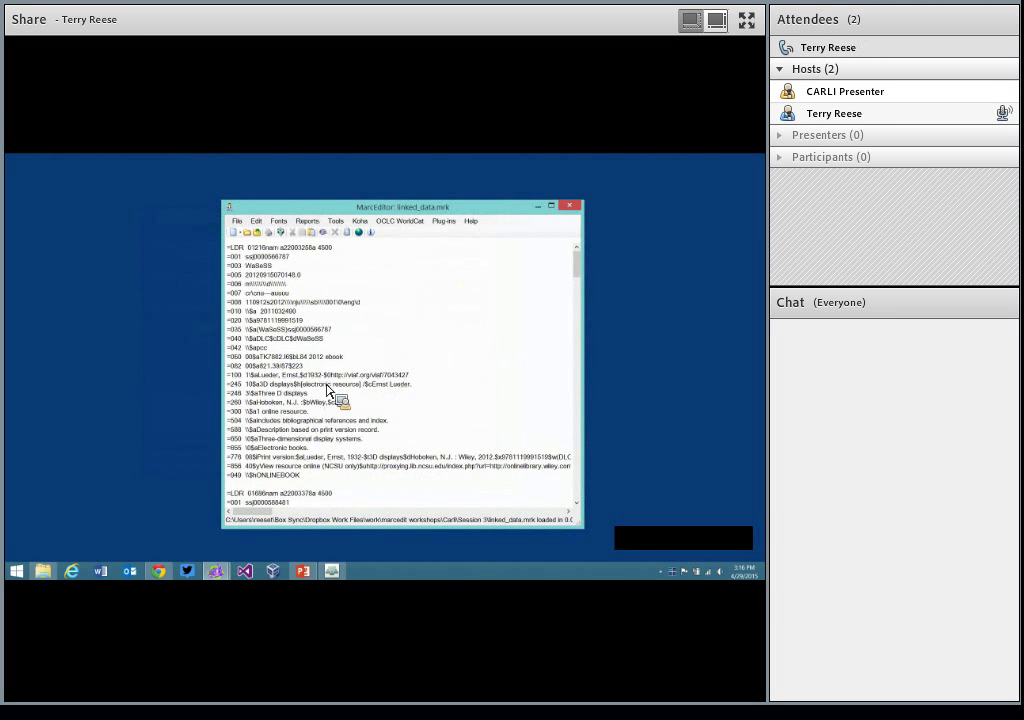
Copy the VIAF URI from subfield $0 of the first record's 100 field
drag(325, 376, 422, 384)
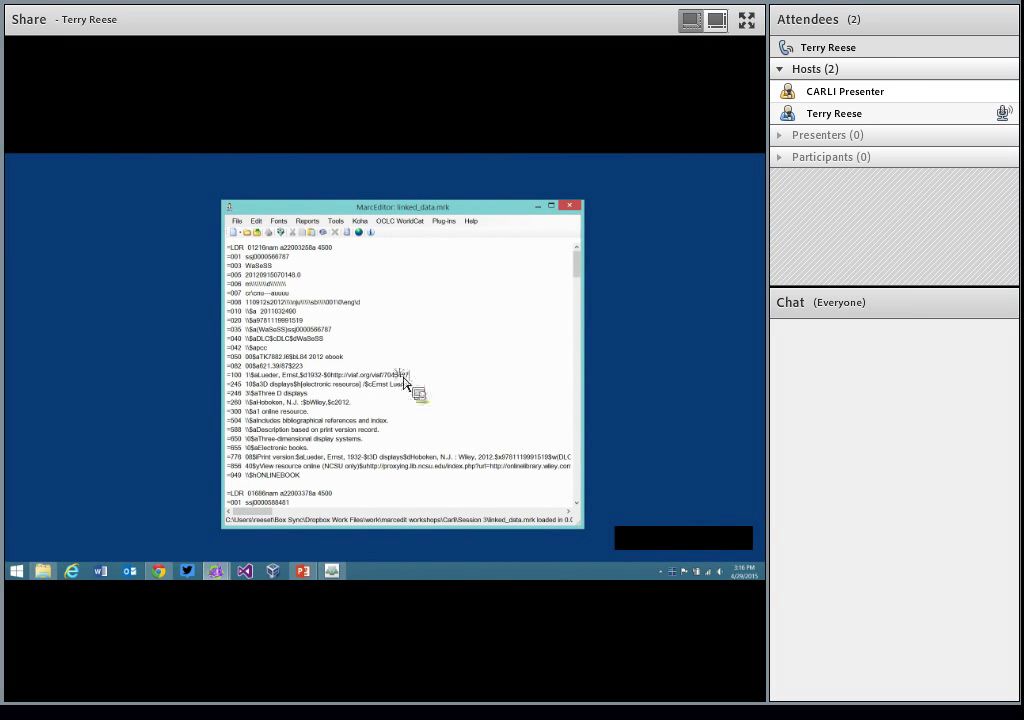
drag(331, 376, 417, 385)
key(ctrl+c)
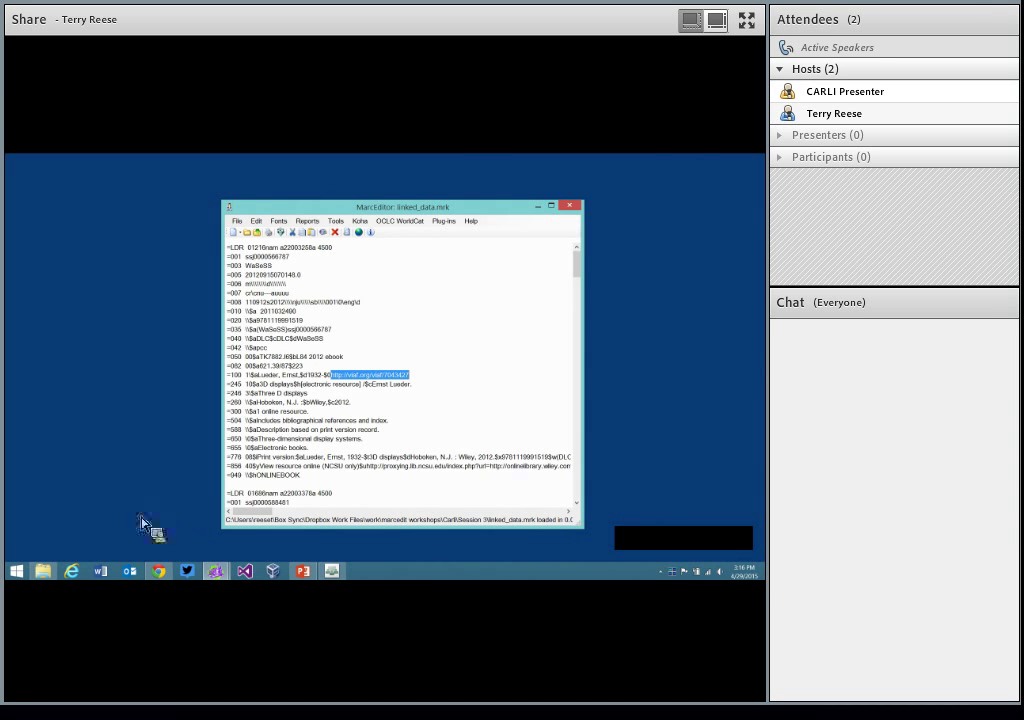
click(72, 572)
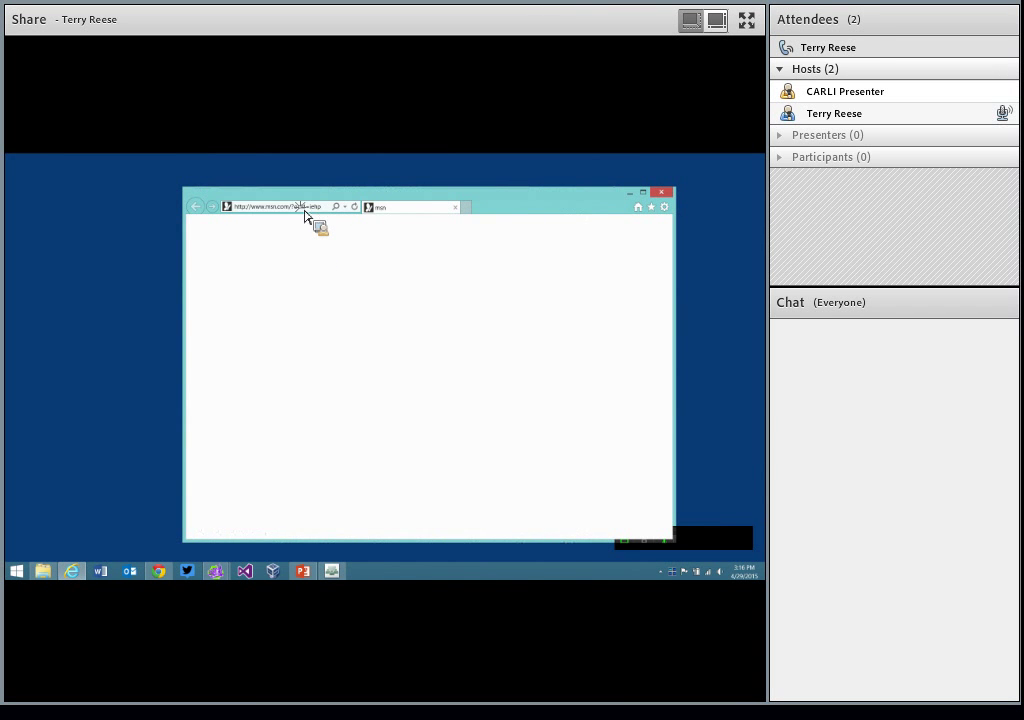
key(ctrl+v)
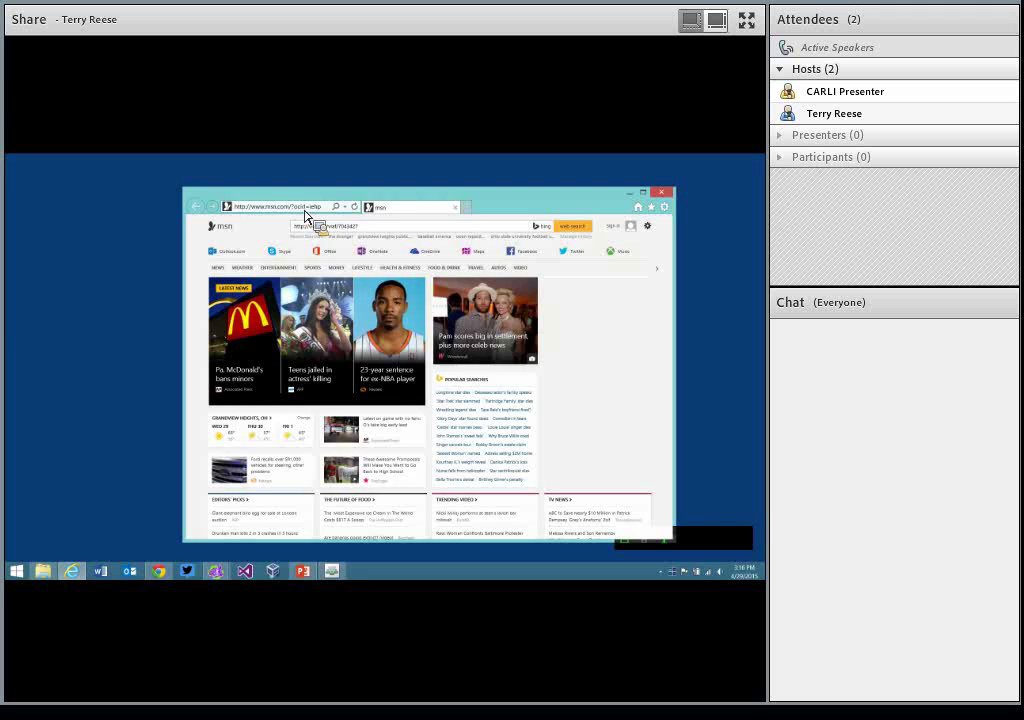
key(Return)
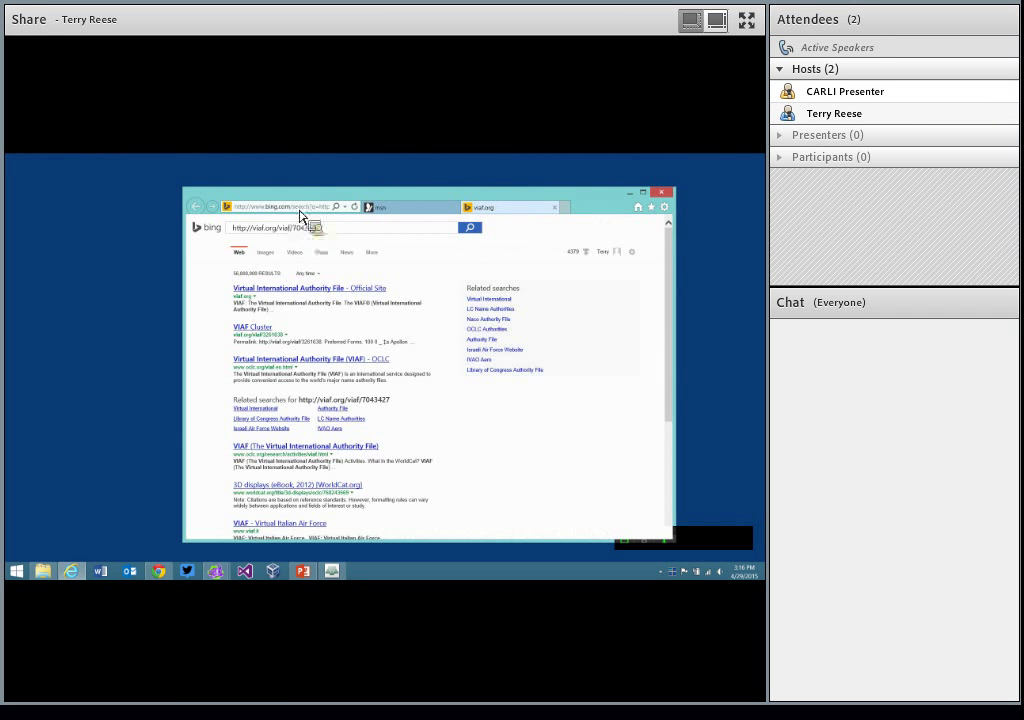
click(296, 209)
key(ctrl+v)
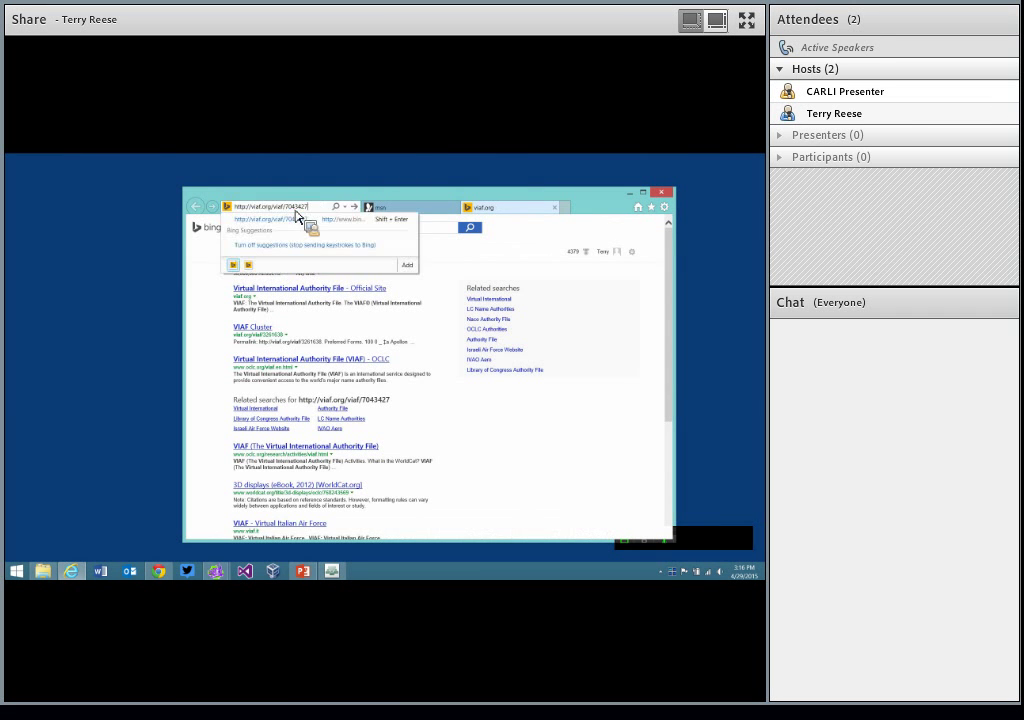
key(Return)
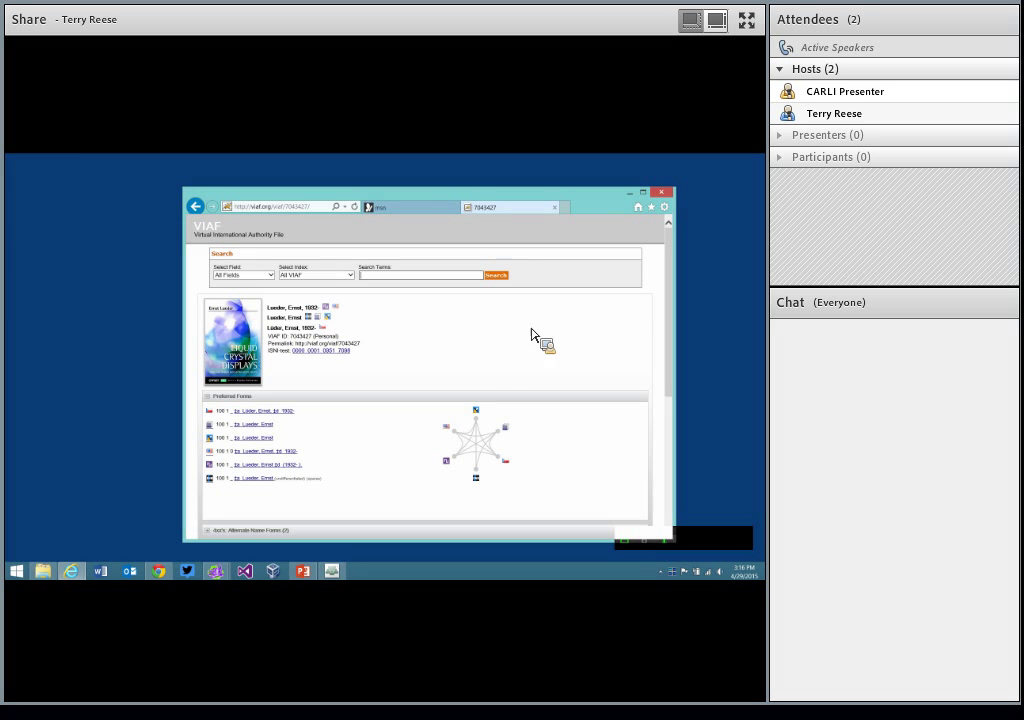
Close the msn page in the browser and return to the linked_data.mrk records in MarcEditor, clearing the URI selection
click(456, 207)
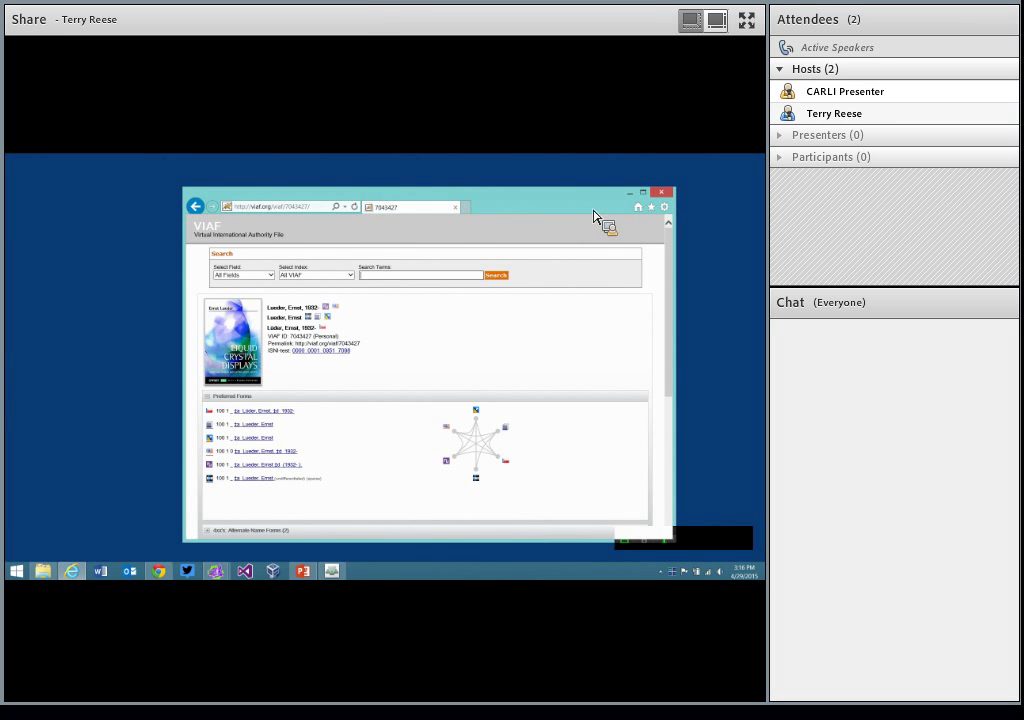
click(630, 193)
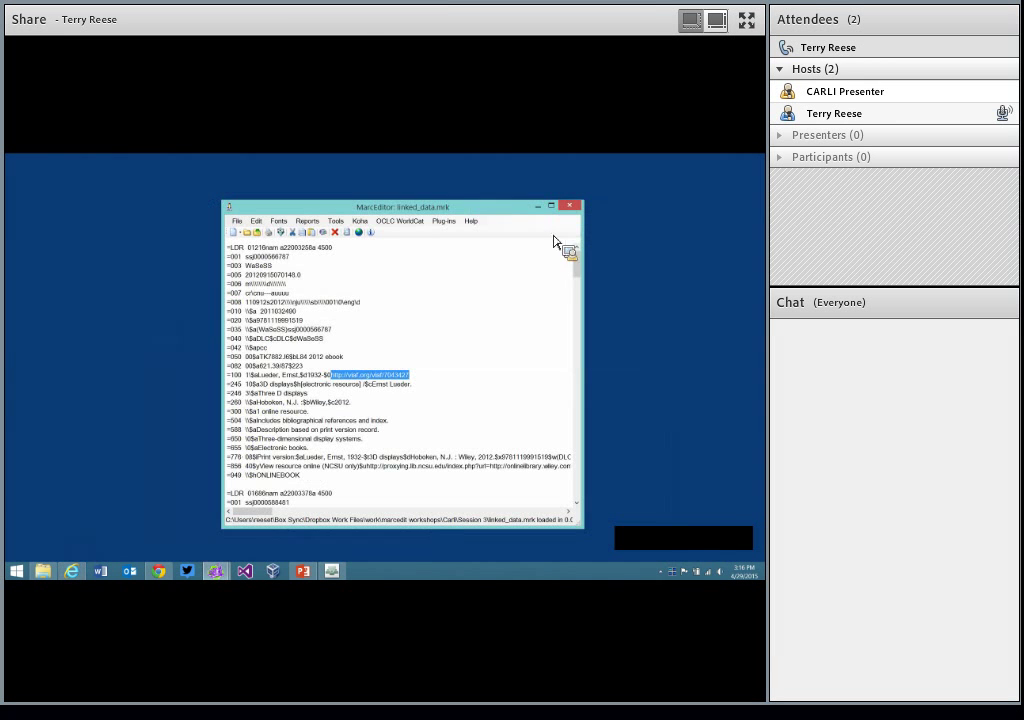
click(419, 382)
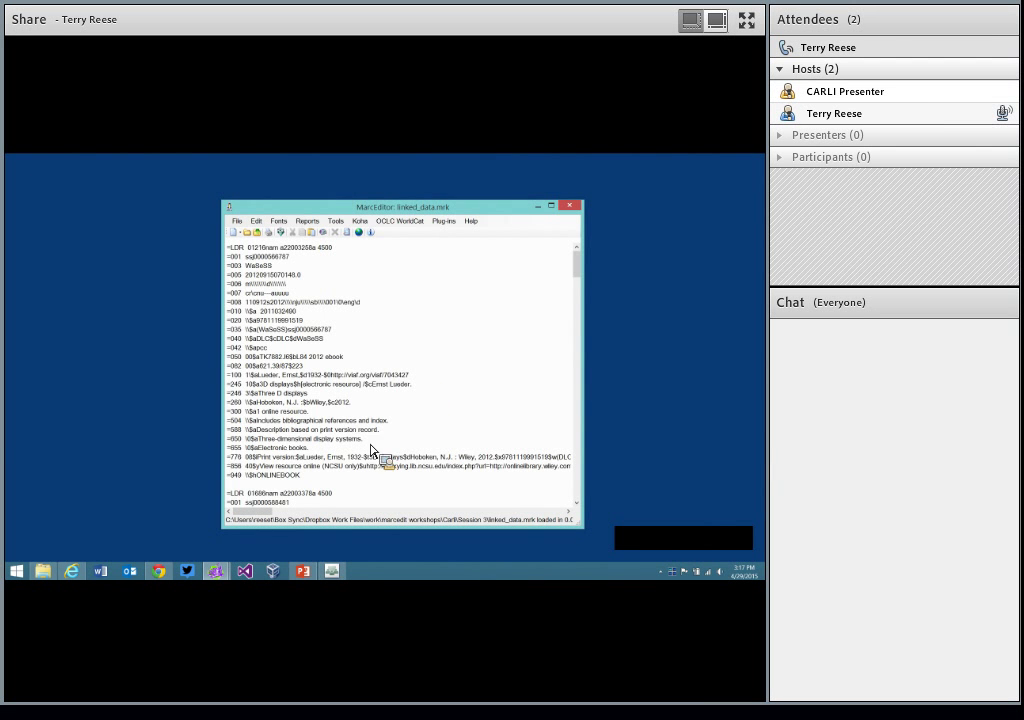
Examine the 100, 700, 710 and 650 fields across the linked_data.mrk records for embedded VIAF and MeSH URIs
drag(591, 279, 588, 303)
drag(588, 300, 592, 328)
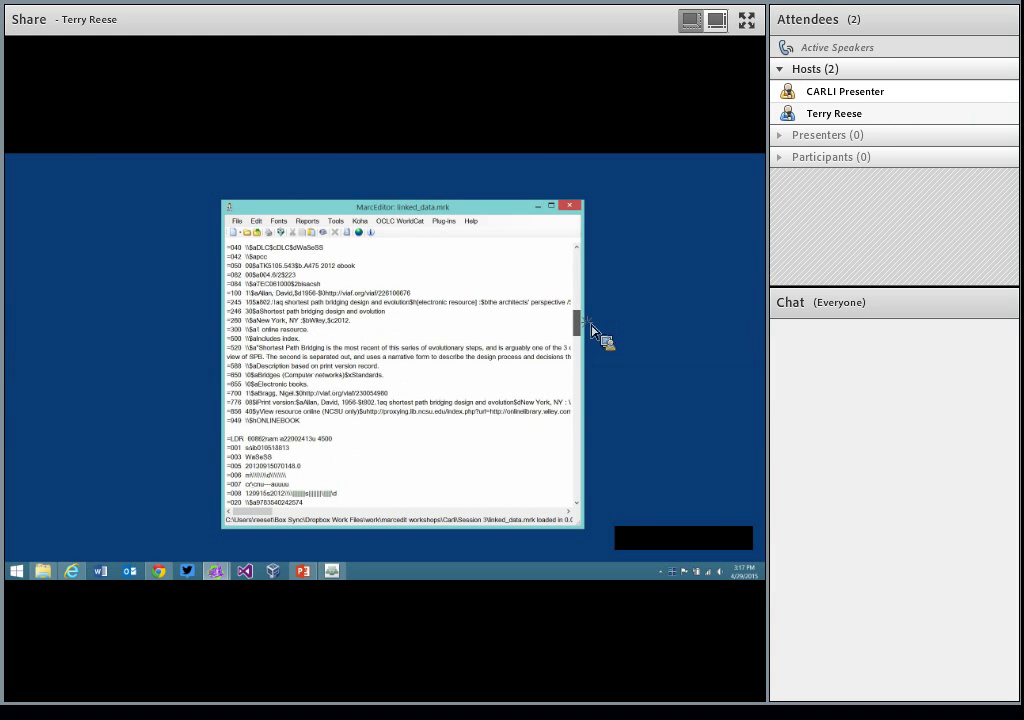
drag(593, 330, 595, 350)
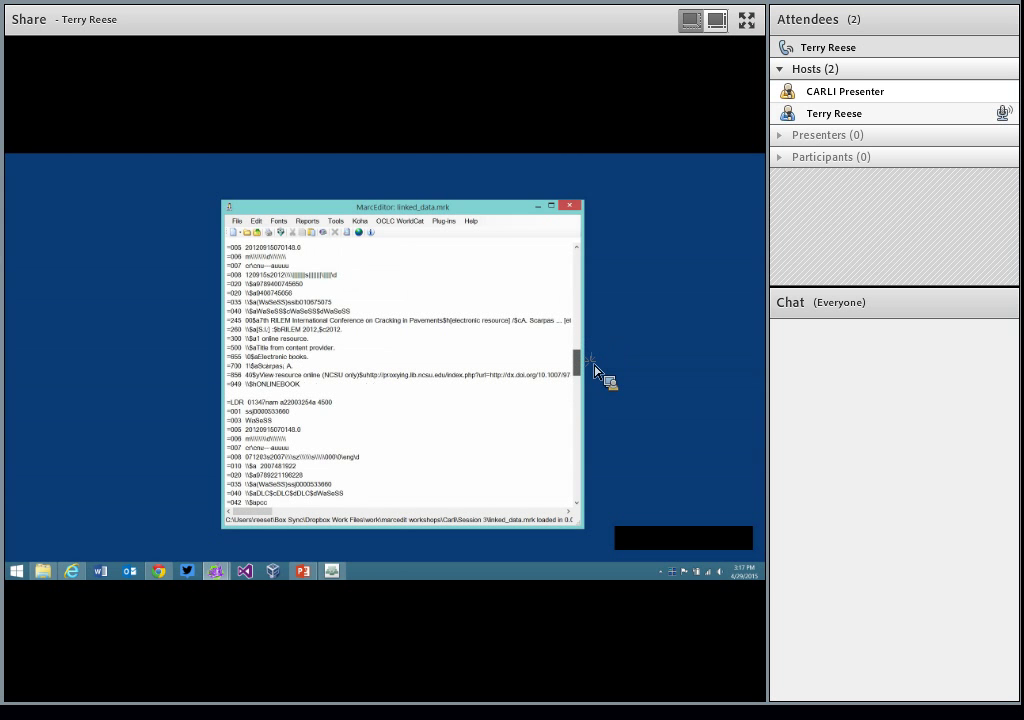
drag(594, 368, 593, 388)
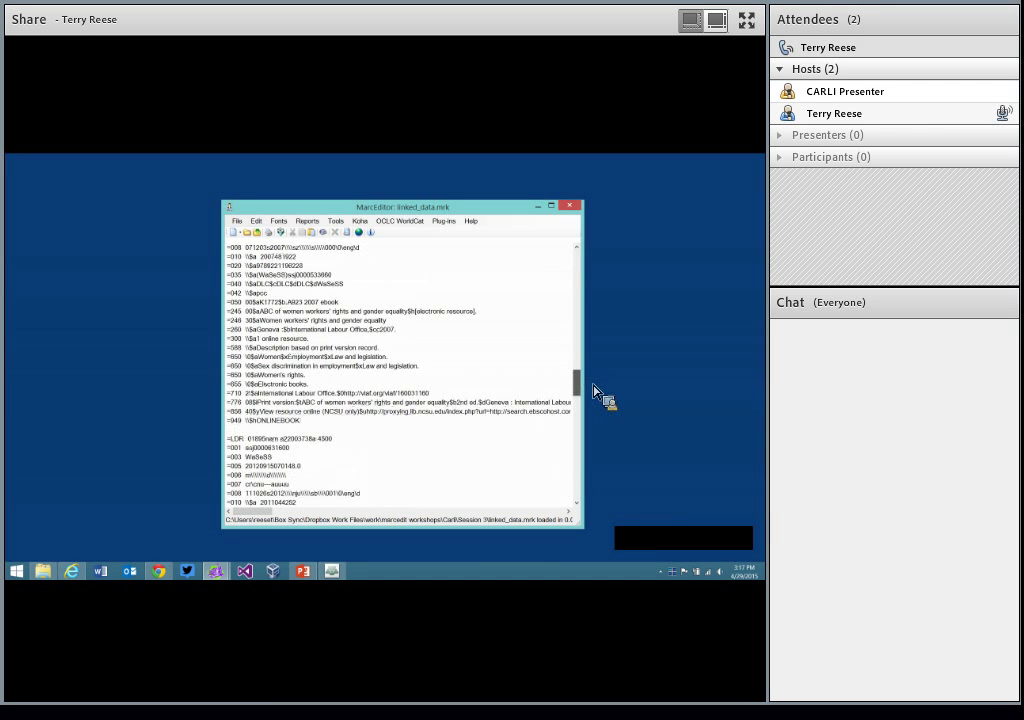
triple_click(428, 394)
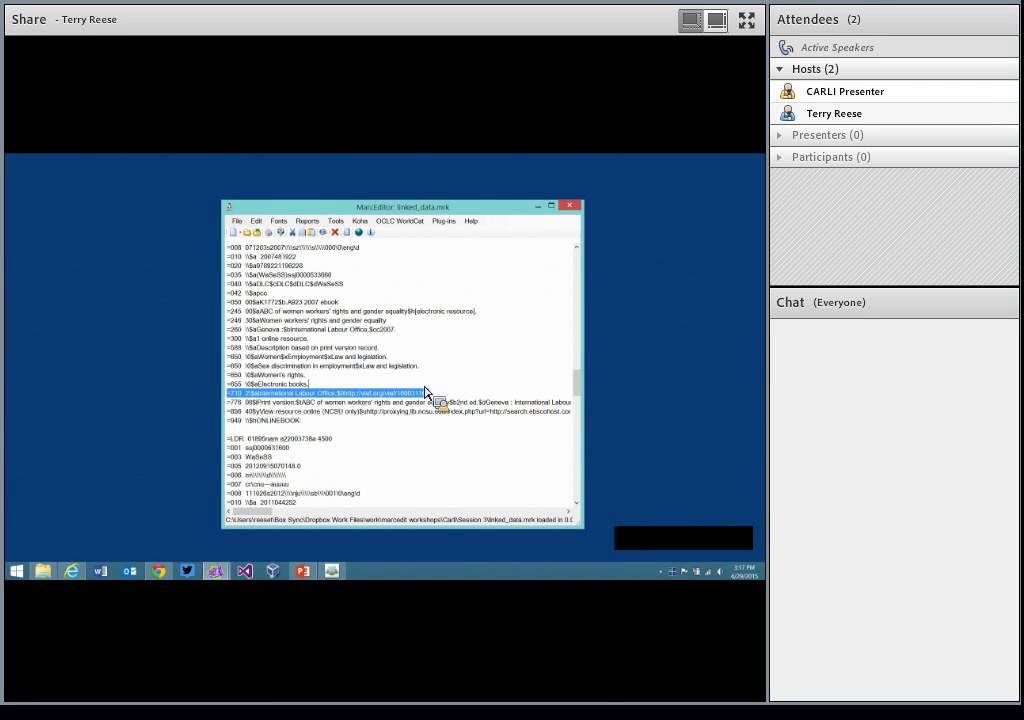
drag(574, 384, 587, 404)
scroll(520, 418, down, 2)
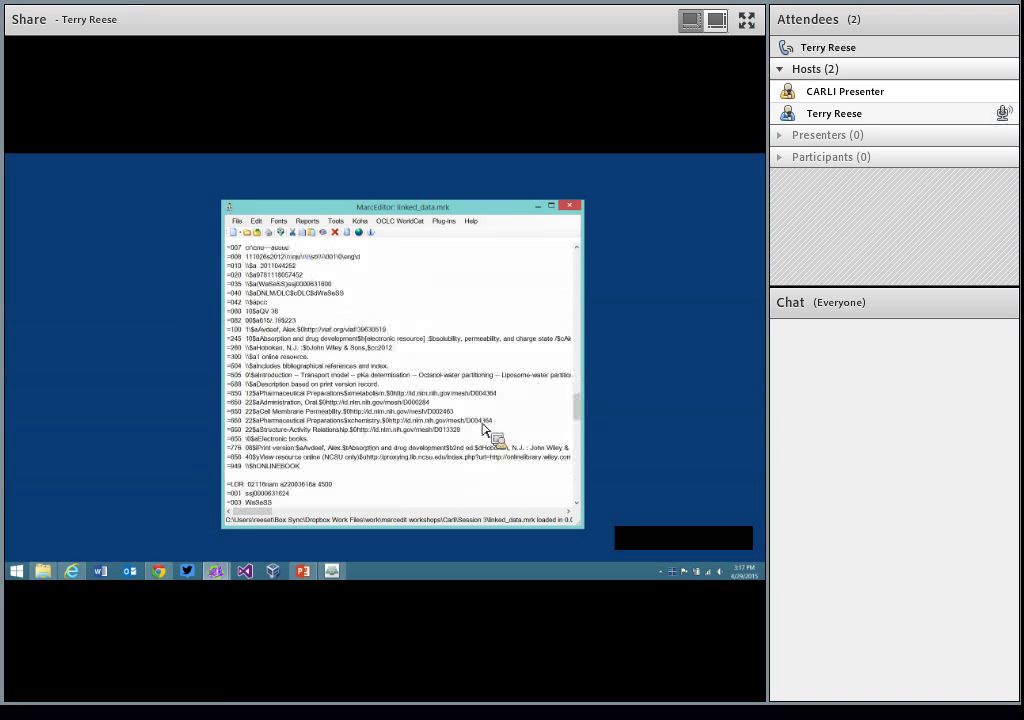
drag(512, 430, 391, 425)
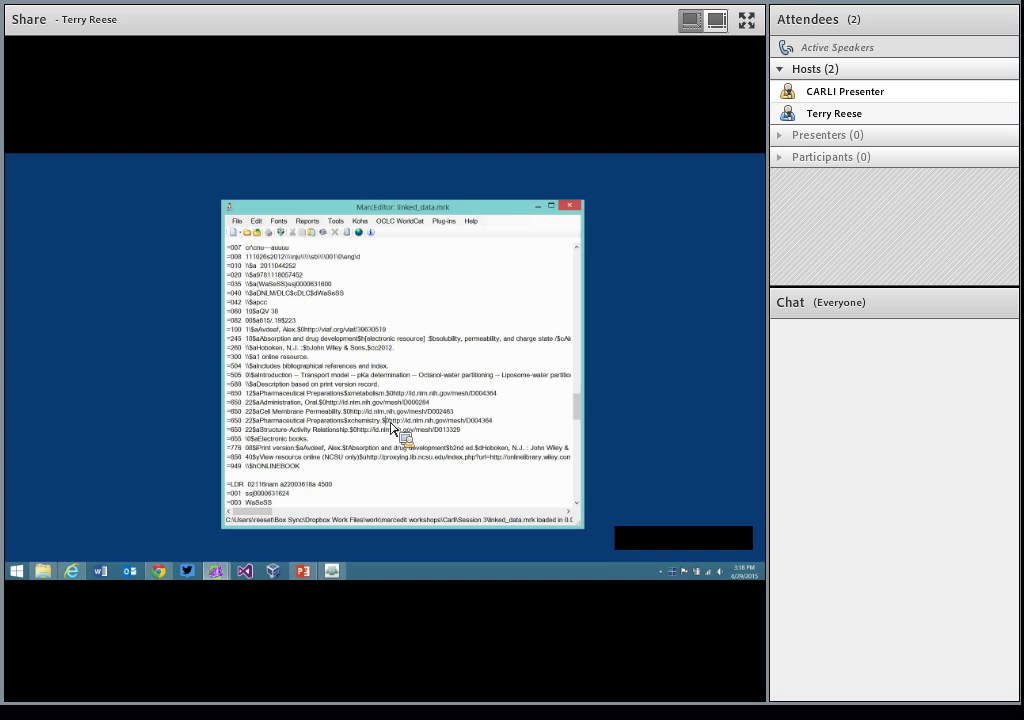
Close the linked_data.mrk editor and the main MarcEdit window
click(569, 205)
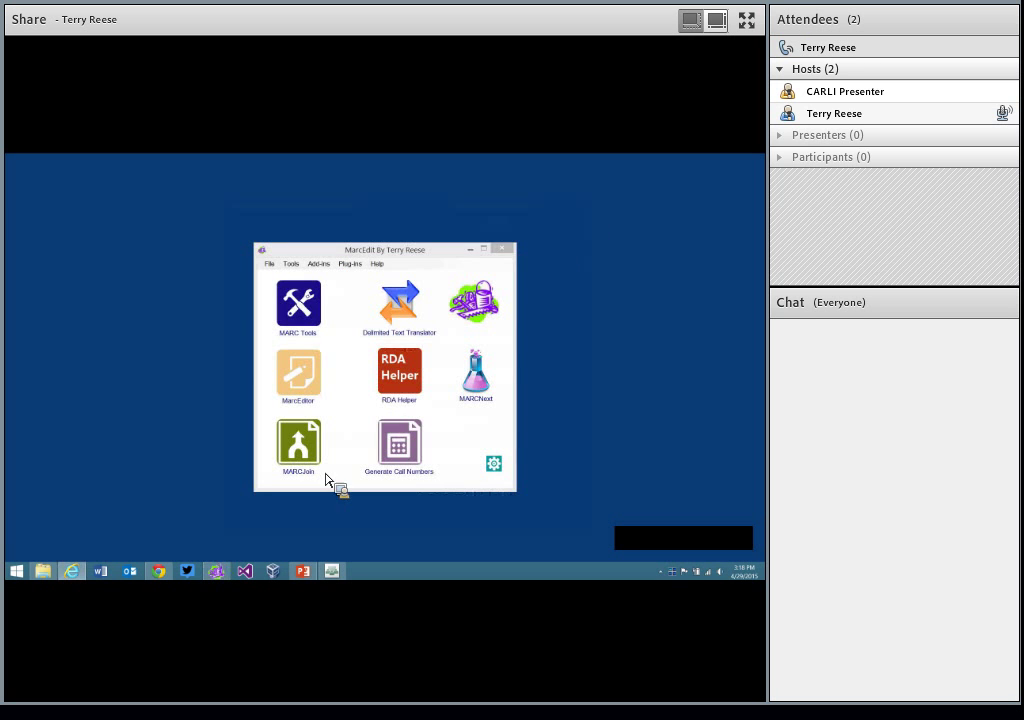
click(511, 253)
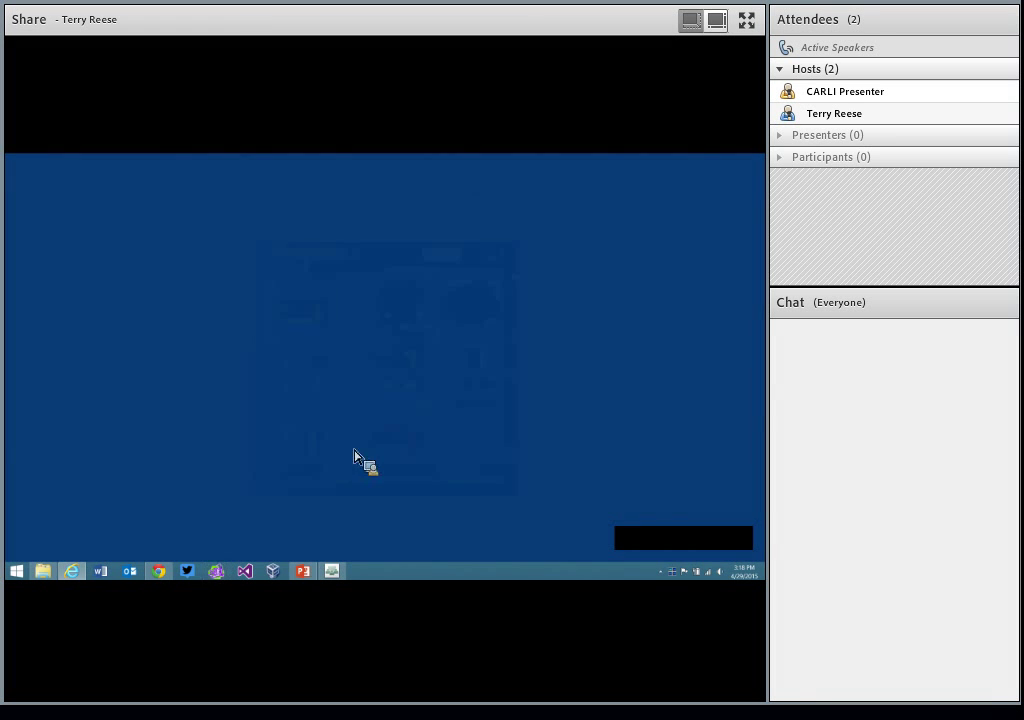
Switch to PowerPoint, start the slide show from the BibFrame Testbed slide, and advance to the Linked Data Tool slide
click(302, 571)
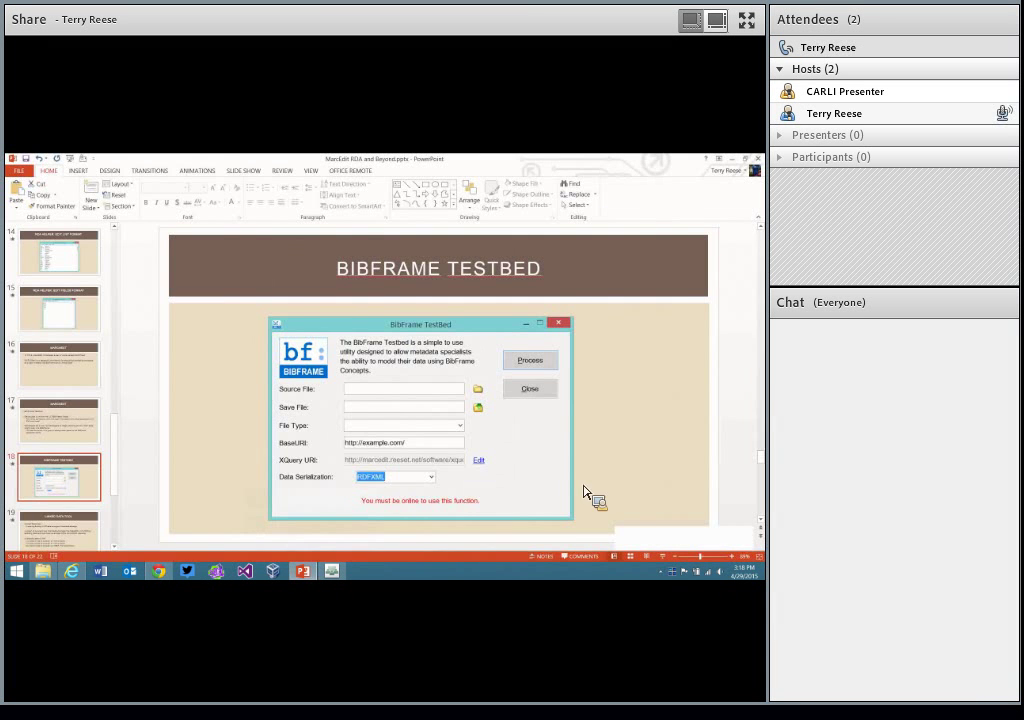
click(662, 550)
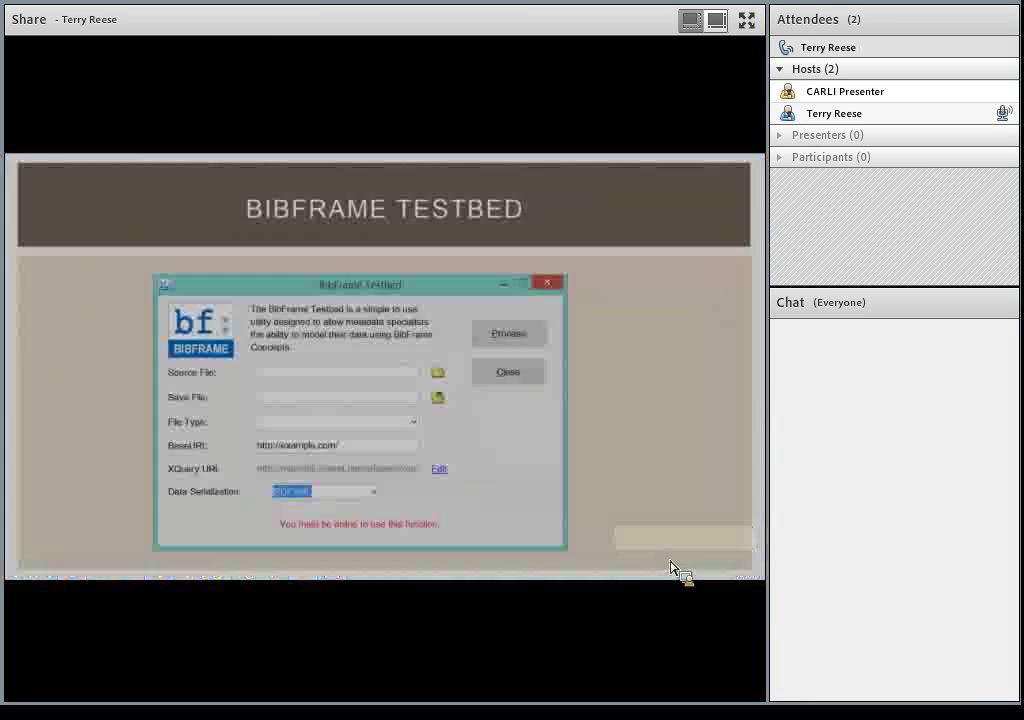
click(670, 568)
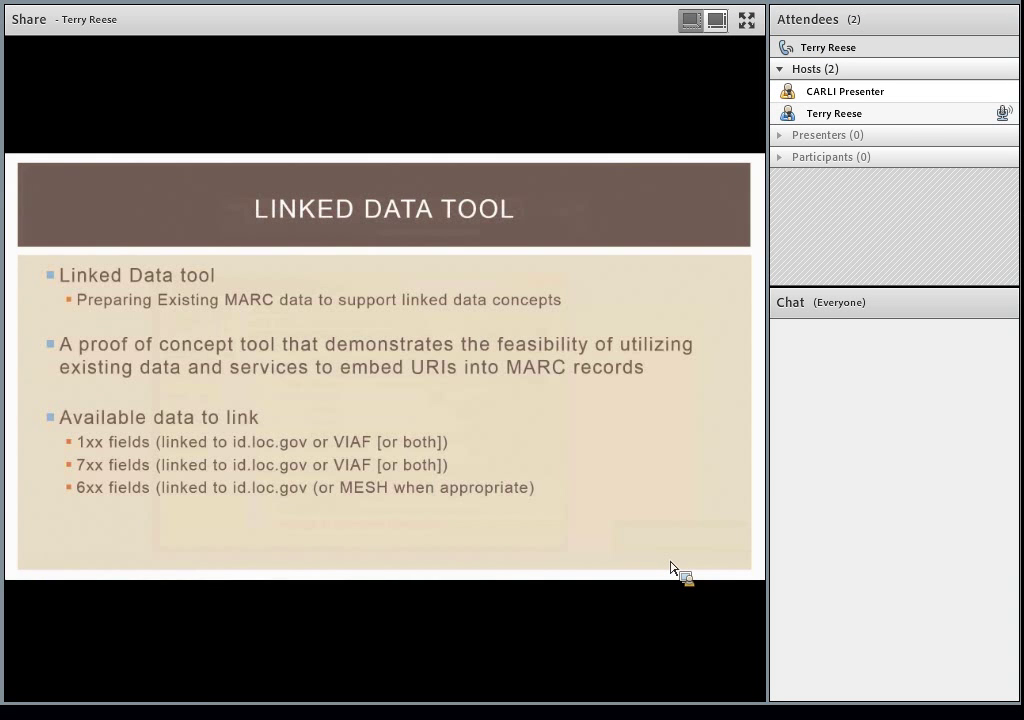